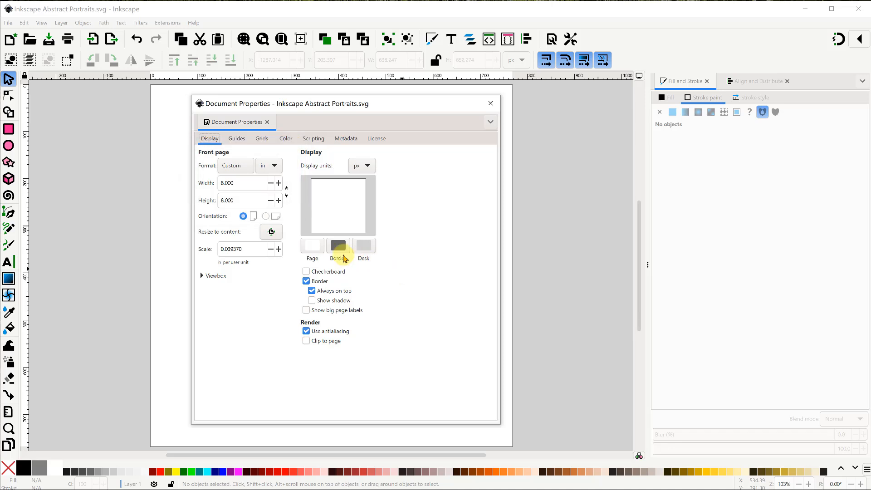
Hide the page border and set the page background colour to yellow (ffff00) in the document properties
{"action": "left_click", "coordinate": [307, 283]}
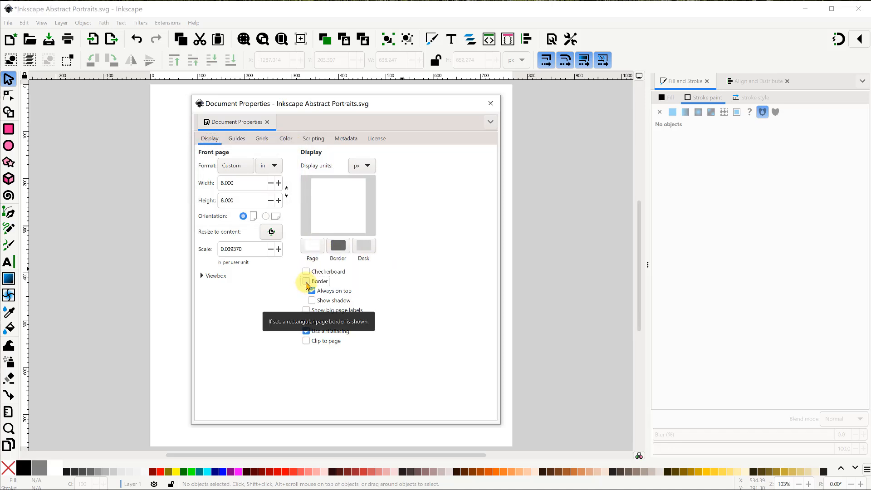
{"action": "left_click", "coordinate": [312, 252]}
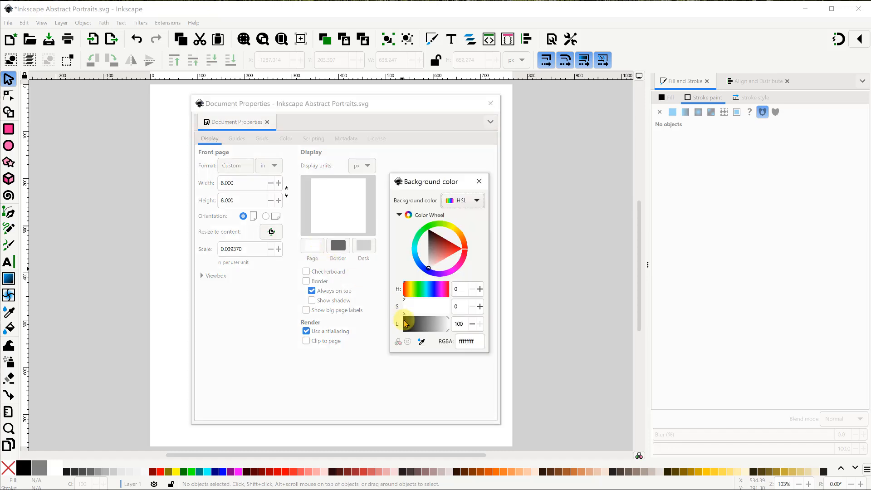
{"action": "double_click", "coordinate": [472, 345]}
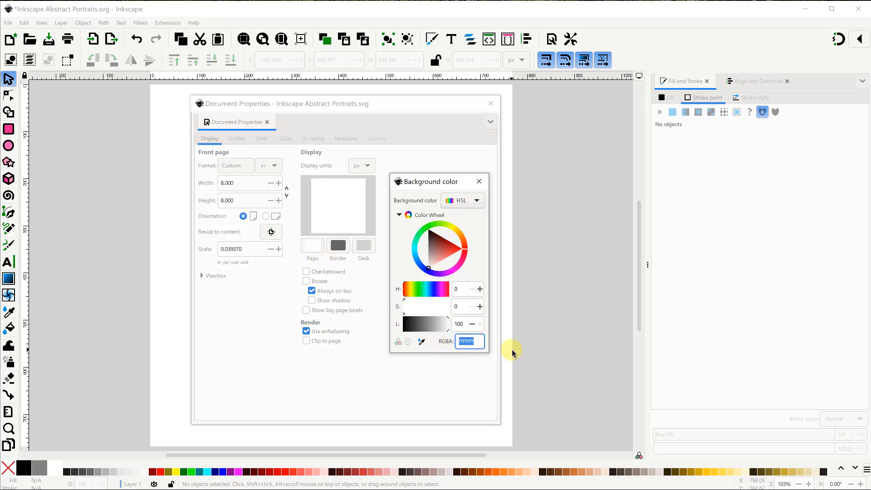
{"action": "type", "text": "ffff00"}
{"action": "left_click", "coordinate": [480, 181]}
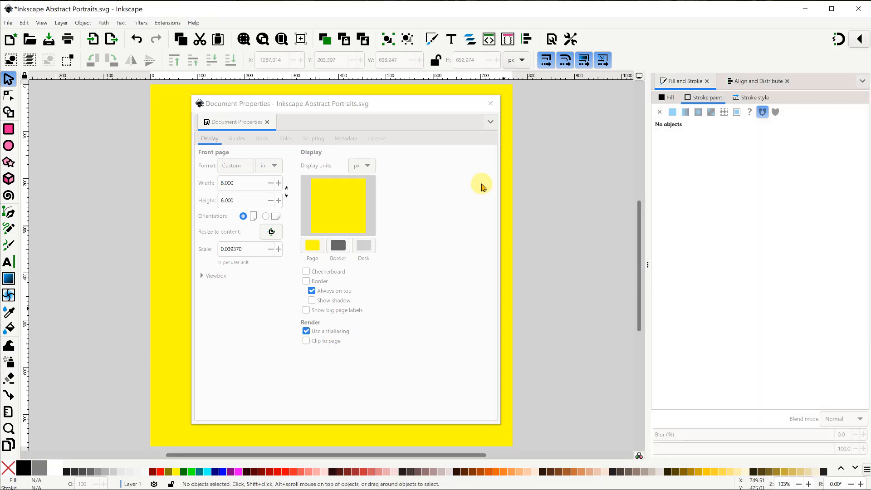
{"action": "left_click", "coordinate": [490, 103]}
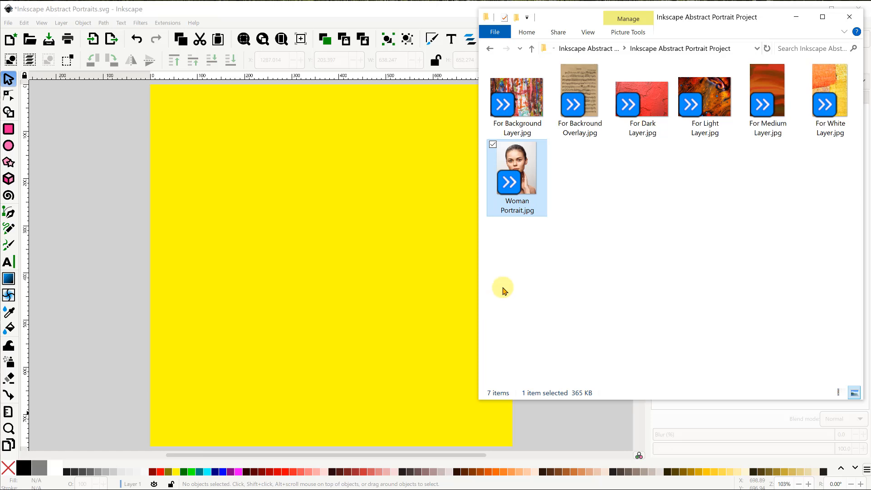
Import Woman Portrait.jpg from the project folder onto the page as an embedded image
{"action": "left_click_drag", "start_coordinate": [517, 177], "coordinate": [266, 246]}
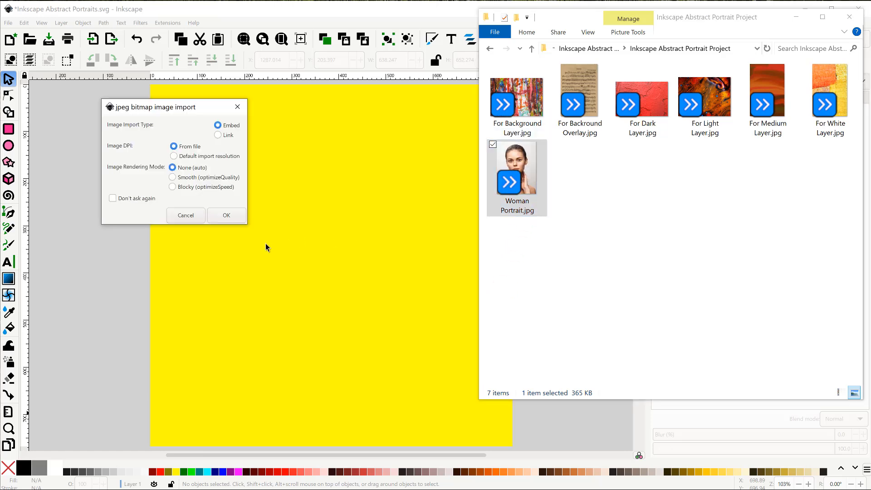
{"action": "left_click", "coordinate": [235, 222]}
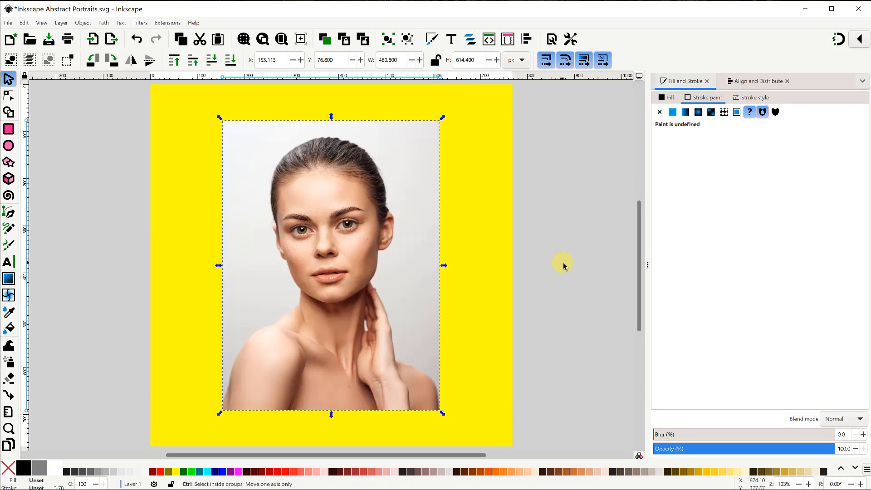
{"action": "scroll", "coordinate": [561, 264], "scroll_direction": "down", "scroll_amount": 2, "text": "ctrl"}
{"action": "left_click_drag", "start_coordinate": [563, 266], "coordinate": [442, 204]}
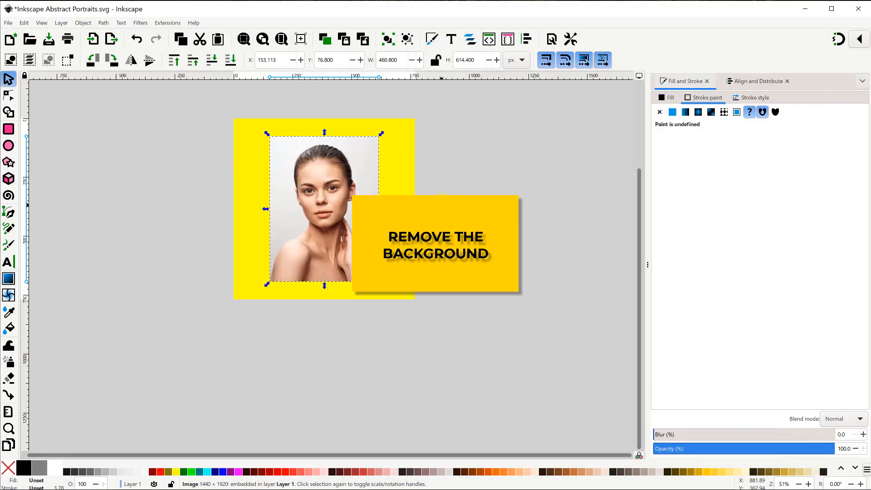
Lower the portrait's opacity to about 45% and enlarge it to about 887 × 1183 px so the head fills the page
{"action": "left_click", "coordinate": [735, 449]}
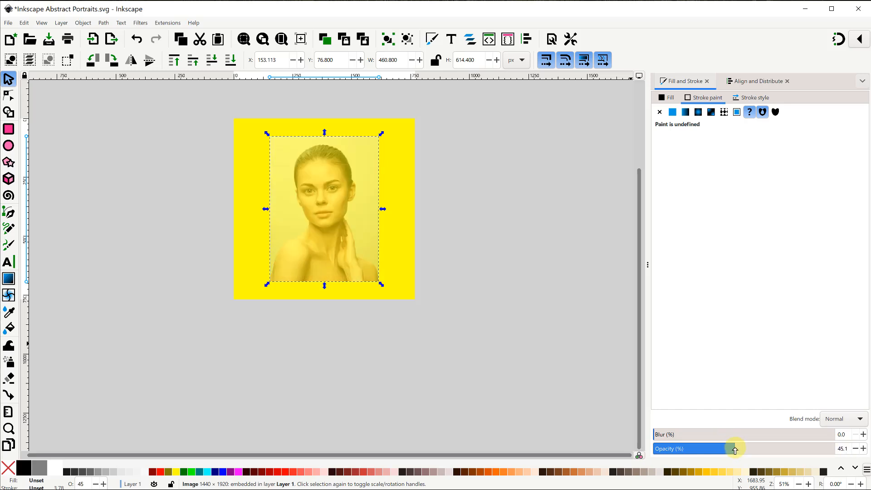
{"action": "left_click_drag", "start_coordinate": [381, 284], "coordinate": [492, 385]}
{"action": "left_click_drag", "start_coordinate": [373, 257], "coordinate": [342, 243]}
{"action": "left_click_drag", "start_coordinate": [423, 373], "coordinate": [441, 393]}
{"action": "left_click_drag", "start_coordinate": [356, 240], "coordinate": [344, 233]}
{"action": "left_click_drag", "start_coordinate": [426, 385], "coordinate": [435, 395]}
{"action": "left_click_drag", "start_coordinate": [337, 221], "coordinate": [333, 217]}
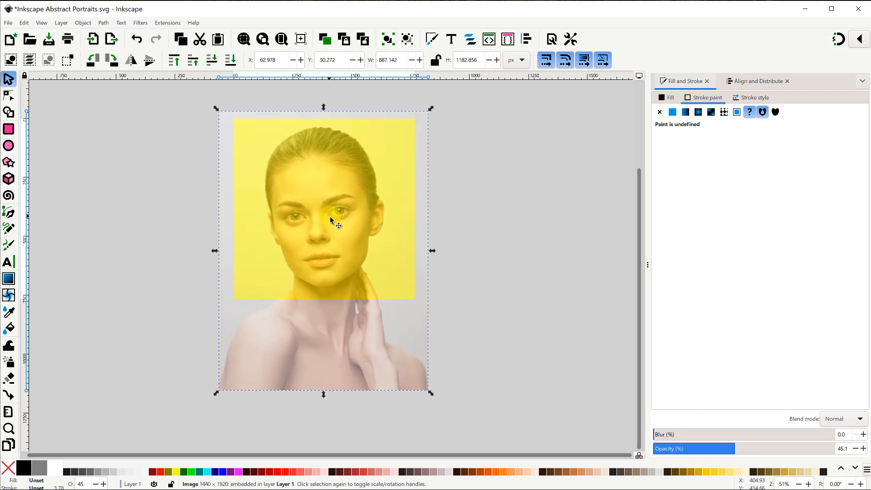
Prepare the Pen tool with no fill and a red stroke
{"action": "left_click", "coordinate": [10, 213]}
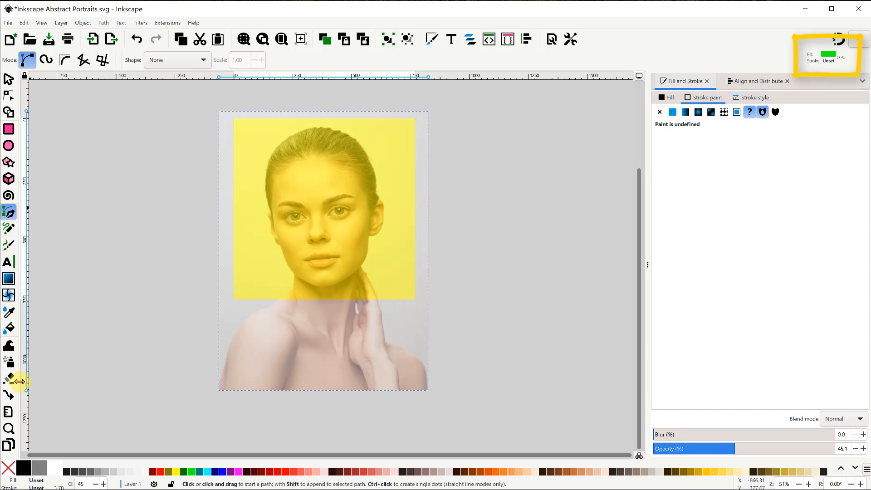
{"action": "left_click", "coordinate": [7, 472]}
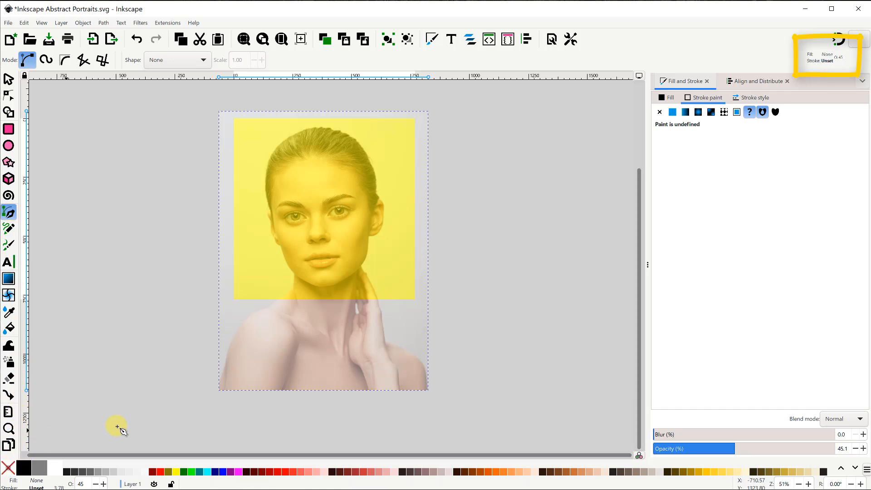
{"action": "left_click", "coordinate": [159, 472], "text": "shift"}
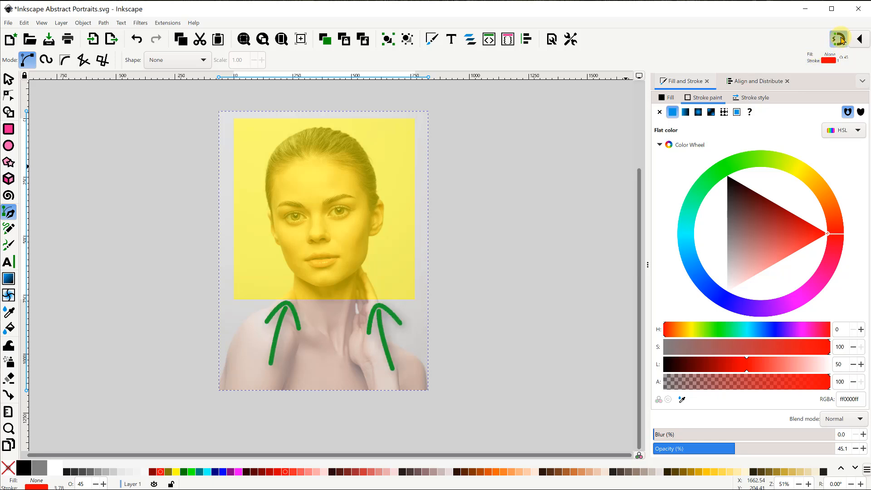
With snapping enabled temporarily, draw a straight line about 426 px long along the page's lower edge, from the hand to the shoulder
{"action": "left_click", "coordinate": [840, 40]}
{"action": "scroll", "coordinate": [427, 288], "scroll_direction": "up", "scroll_amount": 3}
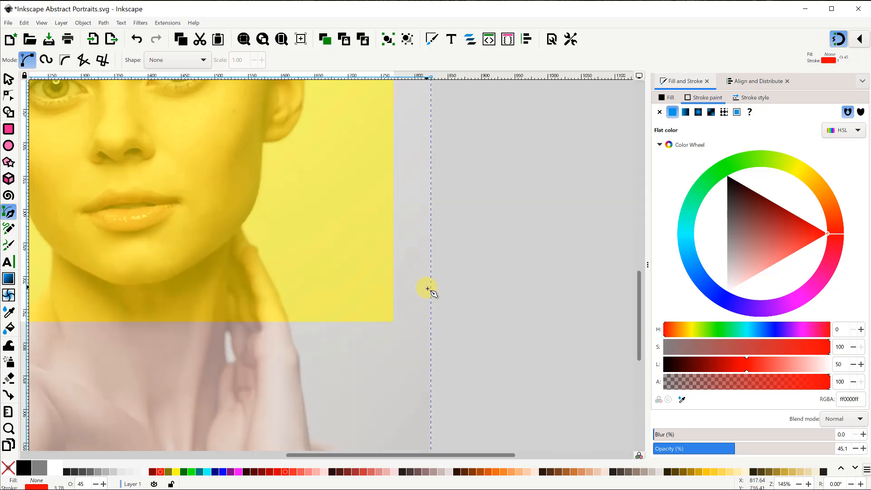
{"action": "scroll", "coordinate": [427, 288], "scroll_direction": "up", "scroll_amount": 1}
{"action": "mouse_move", "coordinate": [365, 241]}
{"action": "left_mouse_down"}
{"action": "mouse_move", "coordinate": [404, 247]}
{"action": "mouse_move", "coordinate": [552, 211]}
{"action": "left_mouse_up"}
{"action": "left_click", "coordinate": [486, 303]}
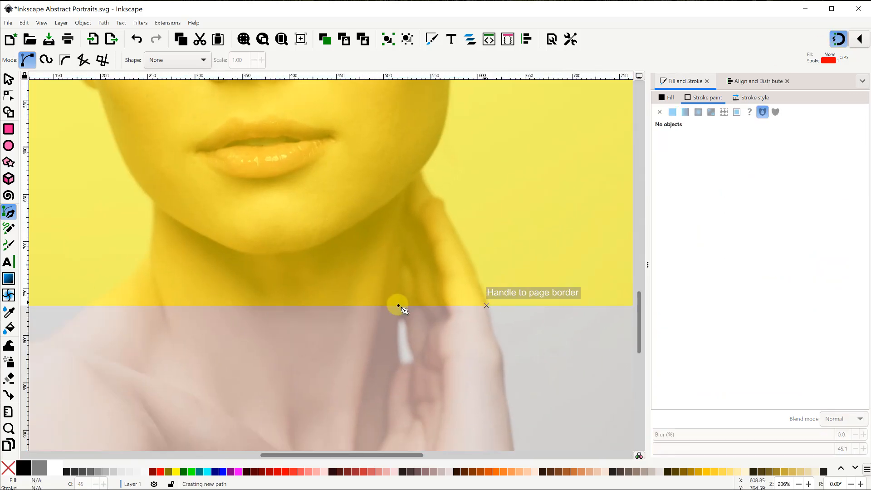
{"action": "double_click", "coordinate": [86, 308]}
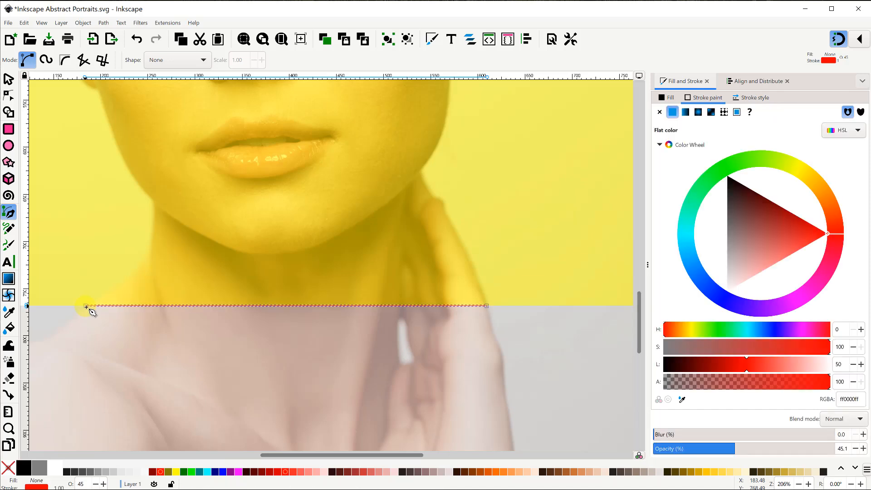
{"action": "left_click", "coordinate": [840, 41]}
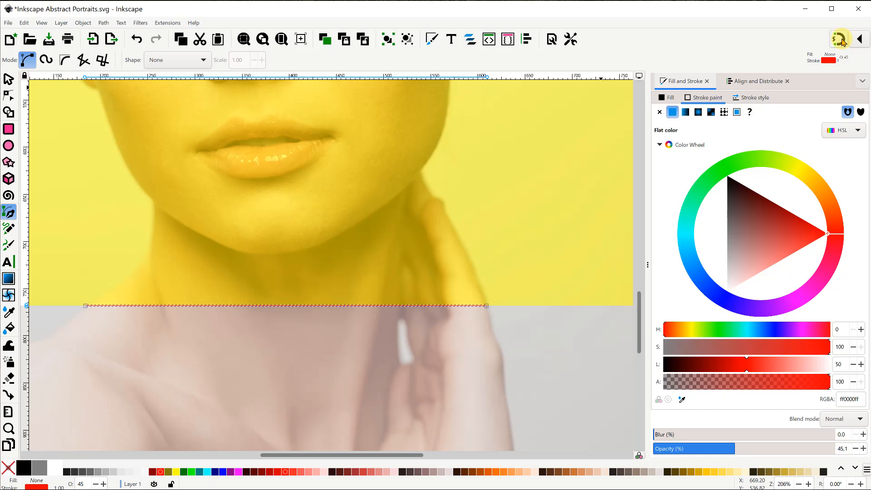
Restore the opacity of both the red line and the portrait to 100%
{"action": "left_click", "coordinate": [10, 80]}
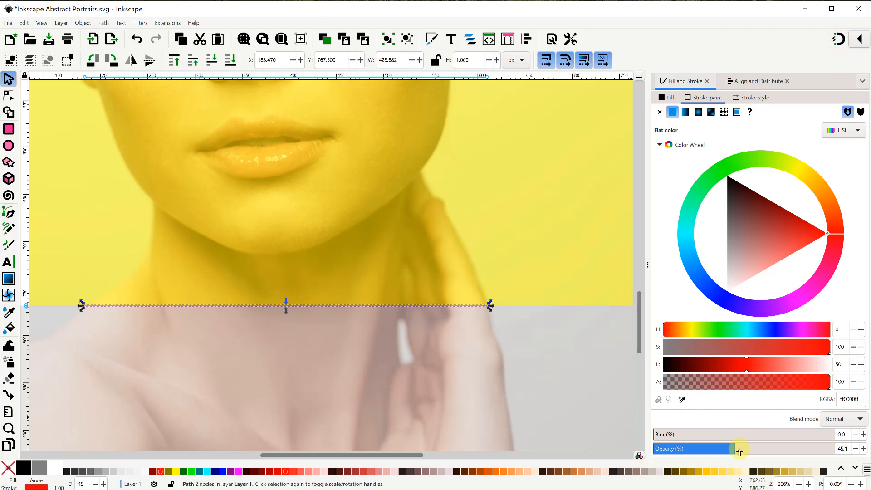
{"action": "left_click_drag", "start_coordinate": [736, 448], "coordinate": [852, 450]}
{"action": "left_click", "coordinate": [469, 366]}
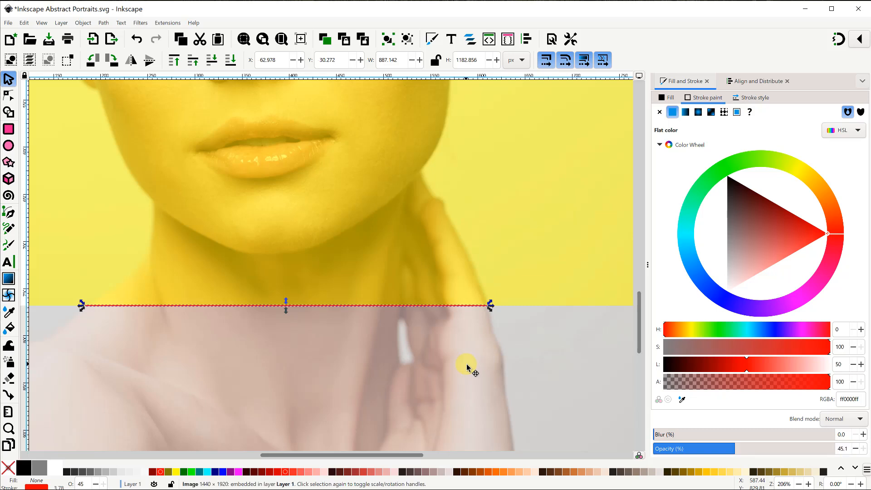
{"action": "left_click_drag", "start_coordinate": [773, 449], "coordinate": [859, 450]}
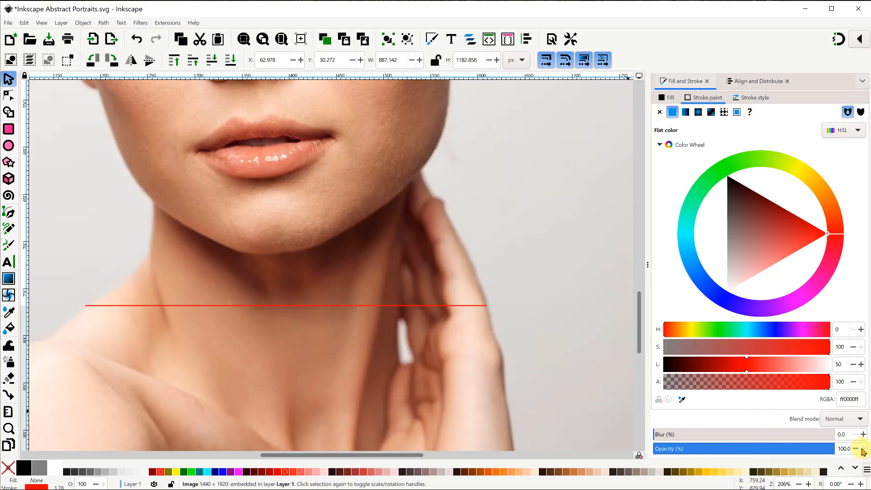
Continue the red line as a Pen path from its shoulder end up to where the shoulder meets the neck
{"action": "left_click", "coordinate": [237, 305]}
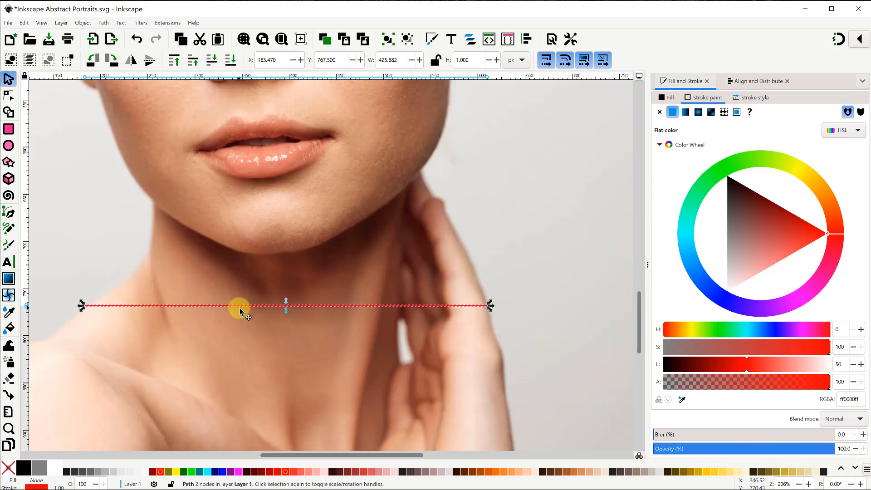
{"action": "left_click", "coordinate": [9, 212]}
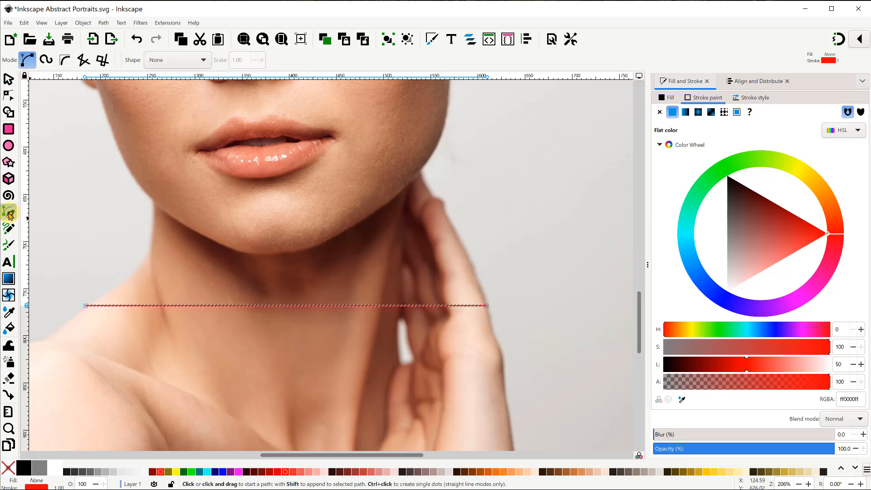
{"action": "scroll", "coordinate": [190, 341], "scroll_direction": "up", "scroll_amount": 4}
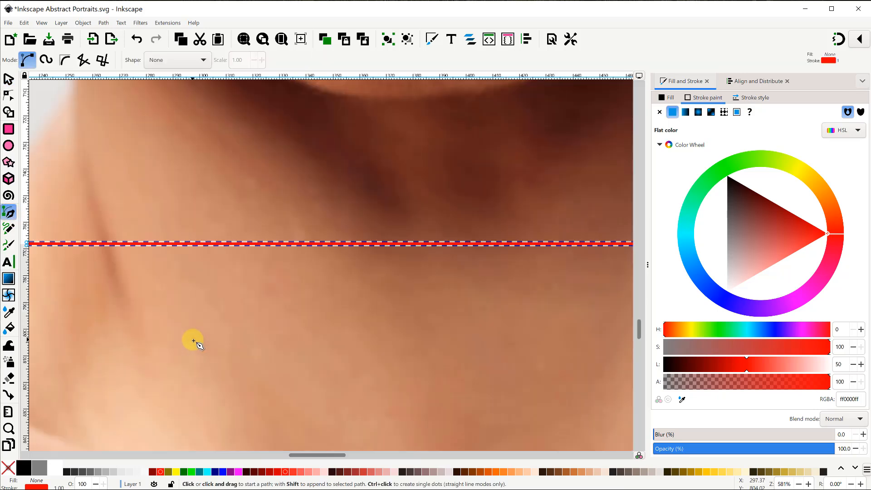
{"action": "left_click_drag", "start_coordinate": [134, 335], "coordinate": [582, 373]}
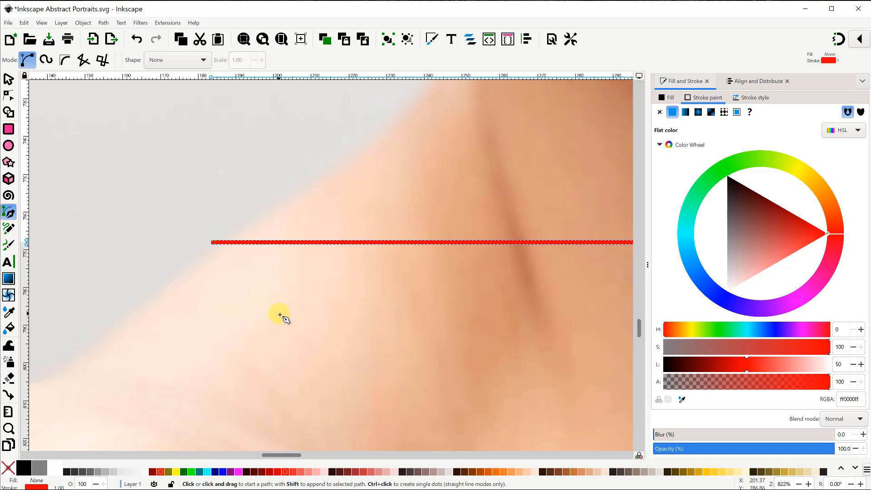
{"action": "scroll", "coordinate": [279, 315], "scroll_direction": "up", "scroll_amount": 2}
{"action": "left_click_drag", "start_coordinate": [259, 312], "coordinate": [324, 403]}
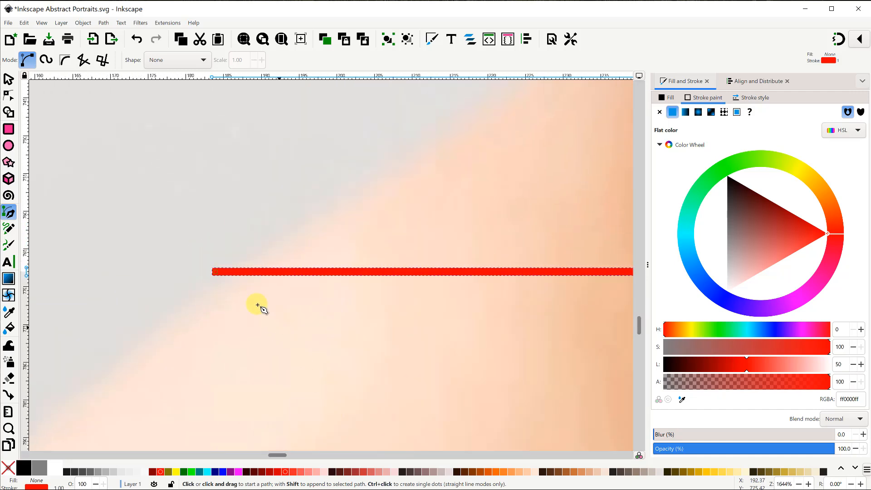
{"action": "left_click", "coordinate": [219, 274]}
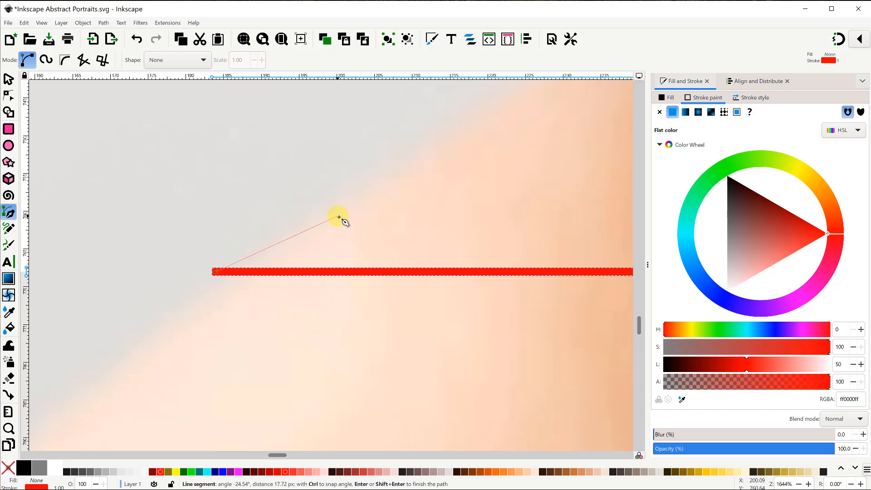
{"action": "scroll", "coordinate": [341, 216], "scroll_direction": "down", "scroll_amount": 4, "text": "ctrl"}
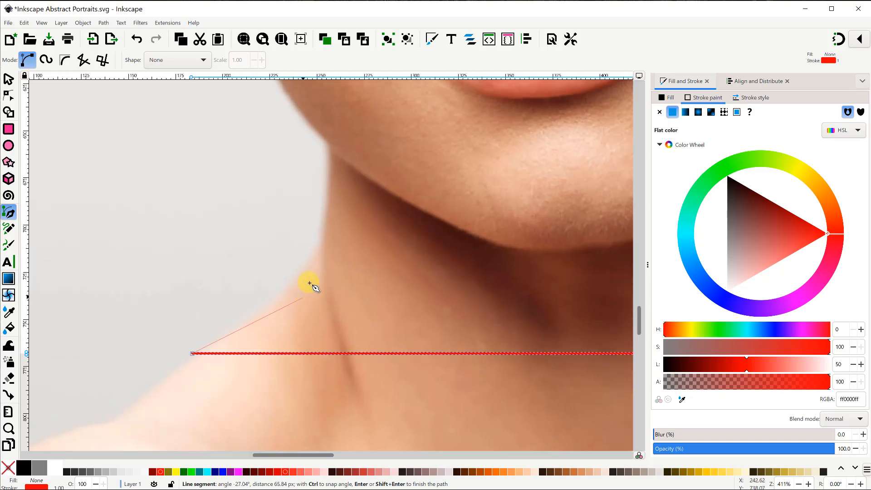
{"action": "left_click", "coordinate": [321, 248]}
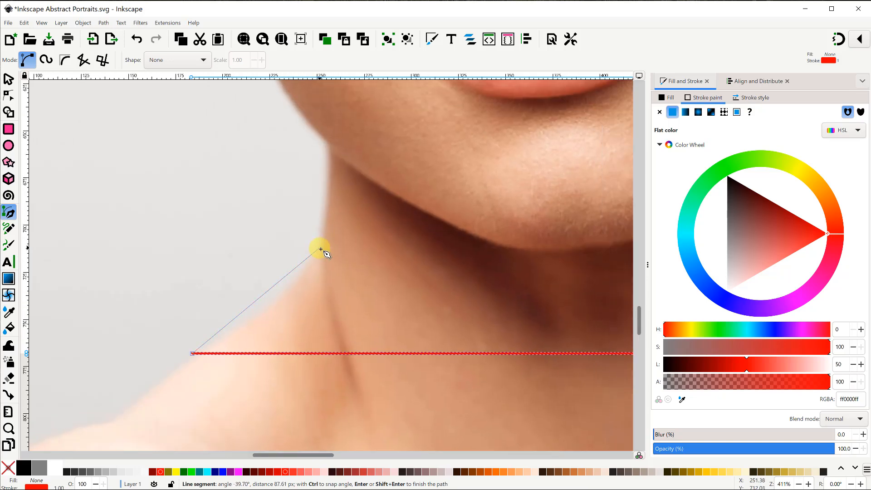
Trace the path up the neck, along the jaw and around the ear on the left side of the face
{"action": "left_click", "coordinate": [330, 145]}
{"action": "left_click_drag", "start_coordinate": [330, 145], "coordinate": [422, 378]}
{"action": "left_click", "coordinate": [296, 132]}
{"action": "left_click_drag", "start_coordinate": [297, 131], "coordinate": [390, 371]}
{"action": "left_click", "coordinate": [354, 315]}
{"action": "left_click", "coordinate": [337, 218]}
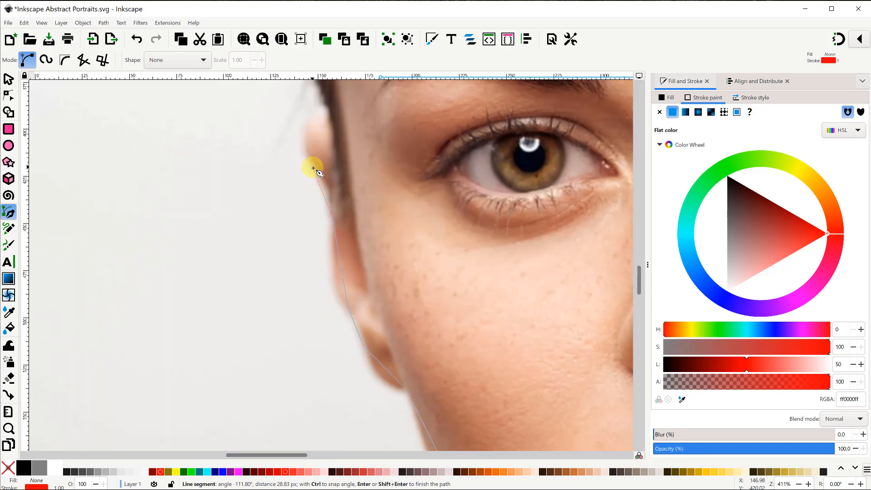
{"action": "left_click", "coordinate": [316, 168]}
{"action": "left_click", "coordinate": [326, 104]}
Trace the path roughly over the hair, across the top of the head and down to the opposite ear
{"action": "scroll", "coordinate": [348, 178], "scroll_direction": "down", "scroll_amount": 2, "text": "ctrl"}
{"action": "left_click_drag", "start_coordinate": [348, 178], "coordinate": [348, 357]}
{"action": "left_click", "coordinate": [335, 188]}
{"action": "left_click_drag", "start_coordinate": [404, 146], "coordinate": [300, 253]}
{"action": "left_click", "coordinate": [374, 179]}
{"action": "left_click", "coordinate": [590, 242]}
{"action": "left_click_drag", "start_coordinate": [590, 242], "coordinate": [301, 134]}
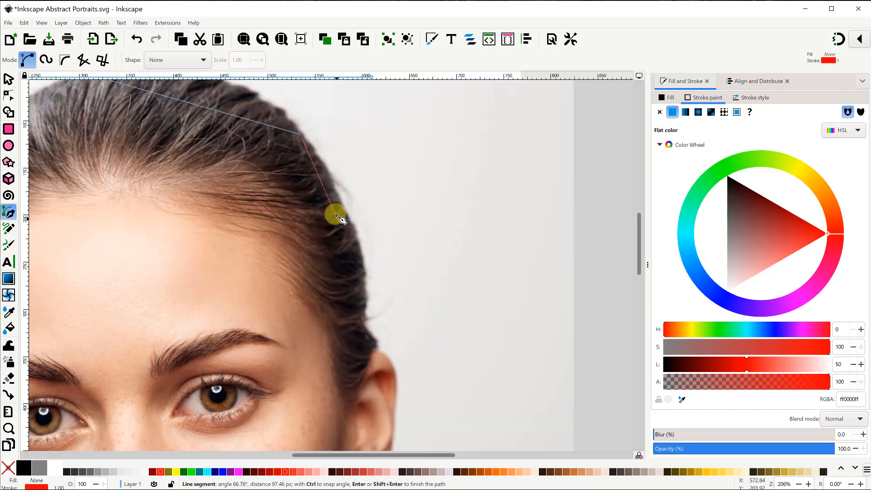
{"action": "left_click", "coordinate": [330, 175]}
{"action": "left_click", "coordinate": [375, 344]}
Trace the path down the outer edge of the ear on the right side of the face
{"action": "scroll", "coordinate": [372, 318], "scroll_direction": "up", "scroll_amount": 2, "text": "ctrl"}
{"action": "scroll", "coordinate": [394, 299], "scroll_direction": "down", "scroll_amount": 3}
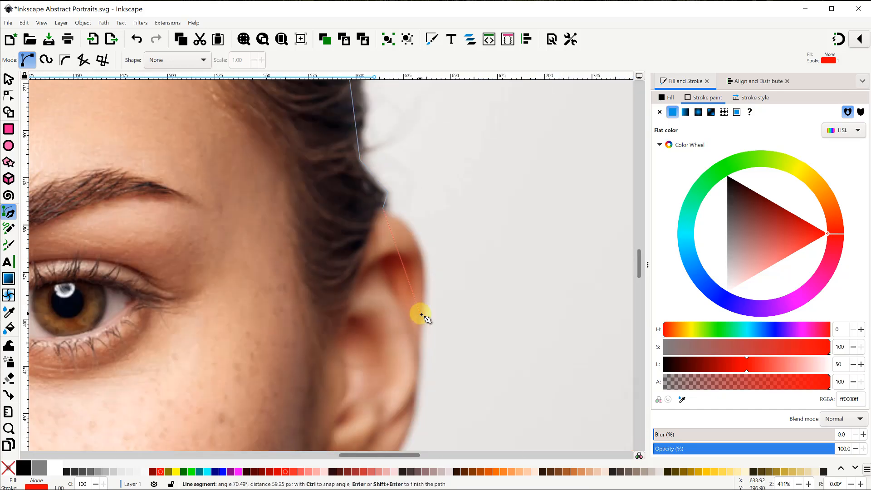
{"action": "left_click", "coordinate": [420, 315]}
{"action": "scroll", "coordinate": [420, 315], "scroll_direction": "down", "scroll_amount": 4}
{"action": "left_click", "coordinate": [411, 311]}
{"action": "scroll", "coordinate": [355, 388], "scroll_direction": "down", "scroll_amount": 2, "text": "ctrl"}
{"action": "scroll", "coordinate": [321, 346], "scroll_direction": "up", "scroll_amount": 2, "text": "ctrl"}
Trace the path from the jaw along the hand's edge and close it at the other end of the baseline
{"action": "left_click", "coordinate": [238, 321]}
{"action": "left_click", "coordinate": [262, 368]}
{"action": "left_click", "coordinate": [286, 396]}
{"action": "scroll", "coordinate": [309, 376], "scroll_direction": "down", "scroll_amount": 3}
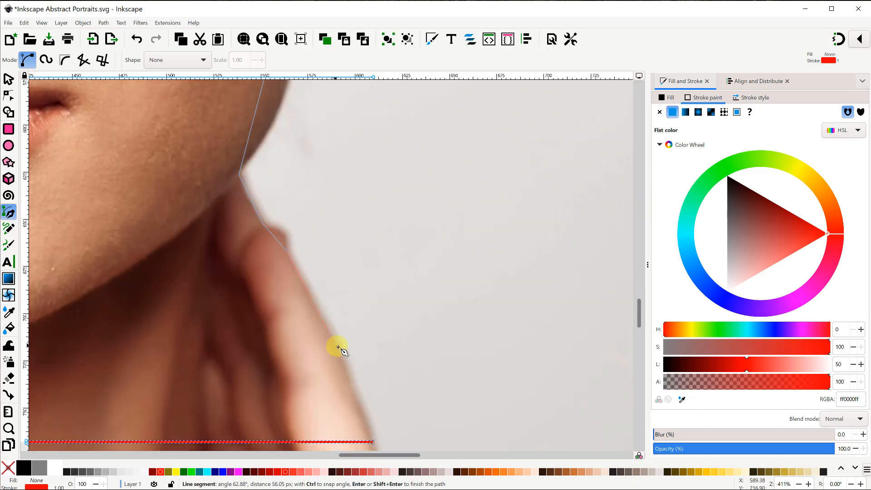
{"action": "scroll", "coordinate": [349, 331], "scroll_direction": "down", "scroll_amount": 4}
{"action": "scroll", "coordinate": [359, 311], "scroll_direction": "up", "scroll_amount": 3, "text": "ctrl"}
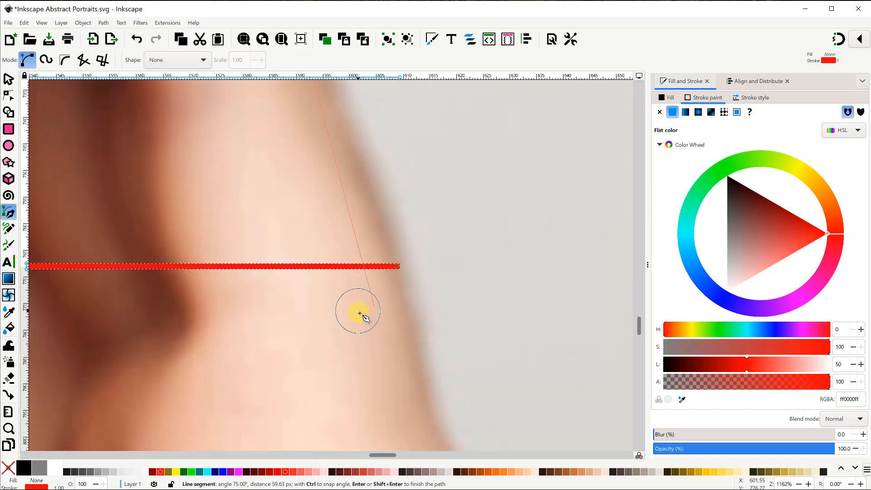
{"action": "left_click", "coordinate": [397, 267]}
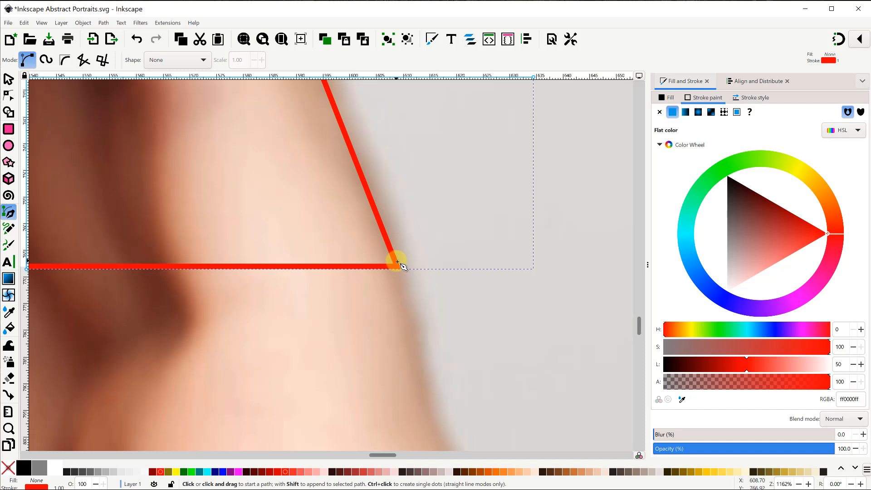
{"action": "left_click", "coordinate": [281, 39]}
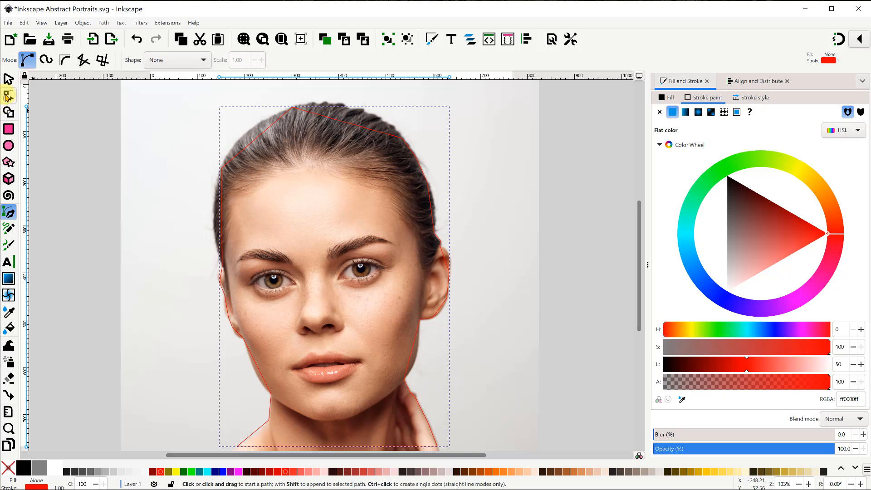
Bend the path's straight segments to follow the shoulder, neck, jaw and ear on the left side of the face
{"action": "left_click", "coordinate": [8, 96]}
{"action": "scroll", "coordinate": [342, 378], "scroll_direction": "up", "scroll_amount": 5, "text": "ctrl"}
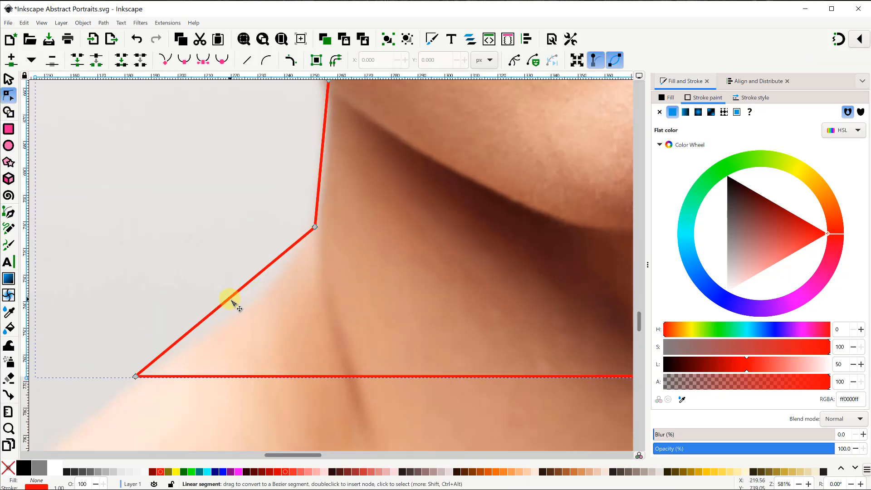
{"action": "left_click_drag", "start_coordinate": [233, 295], "coordinate": [241, 308]}
{"action": "scroll", "coordinate": [325, 268], "scroll_direction": "up", "scroll_amount": 15}
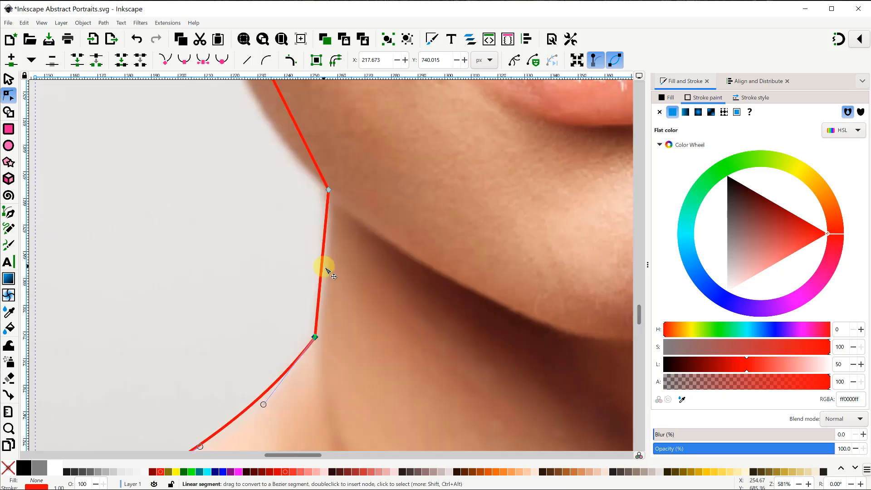
{"action": "scroll", "coordinate": [257, 252], "scroll_direction": "down", "scroll_amount": 1, "text": "ctrl"}
{"action": "scroll", "coordinate": [343, 340], "scroll_direction": "up", "scroll_amount": 6}
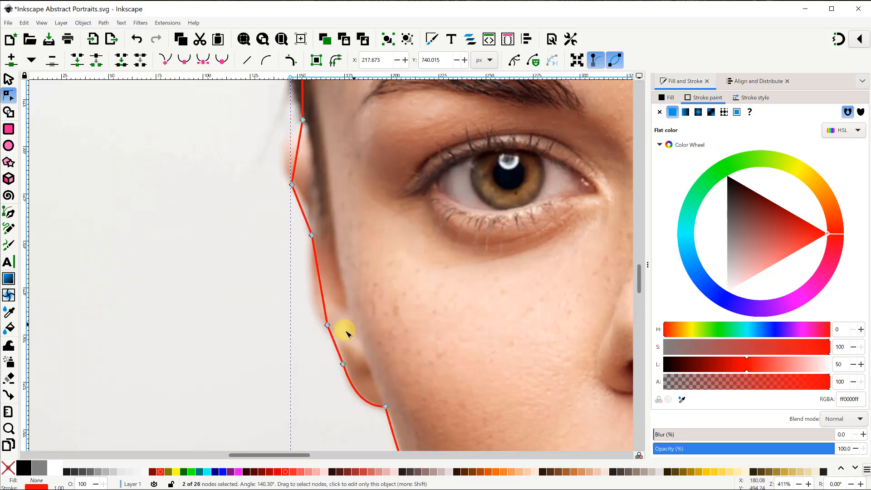
{"action": "scroll", "coordinate": [310, 285], "scroll_direction": "up", "scroll_amount": 3}
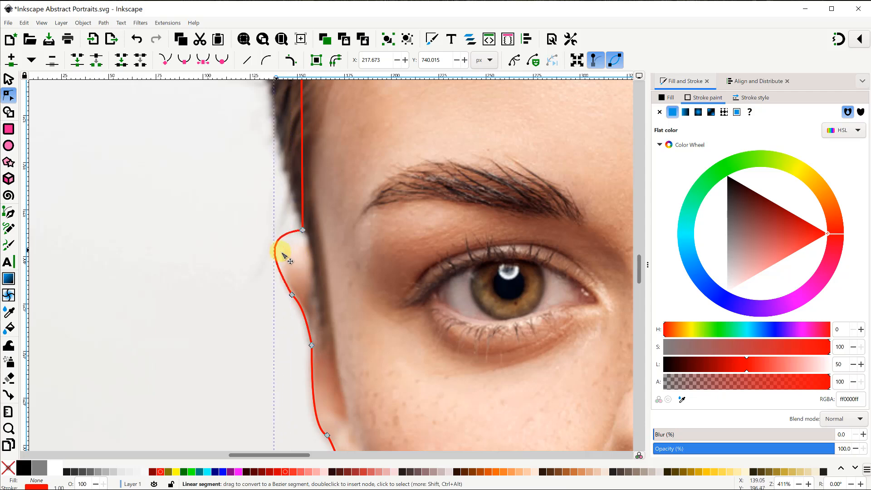
Curve the path segments around the hair, from above the left ear over the head and down the opposite side
{"action": "scroll", "coordinate": [361, 253], "scroll_direction": "up", "scroll_amount": 8}
{"action": "scroll", "coordinate": [291, 266], "scroll_direction": "up", "scroll_amount": 12}
{"action": "scroll", "coordinate": [407, 270], "scroll_direction": "down", "scroll_amount": 1, "text": "ctrl"}
{"action": "left_click_drag", "start_coordinate": [407, 271], "coordinate": [383, 243]}
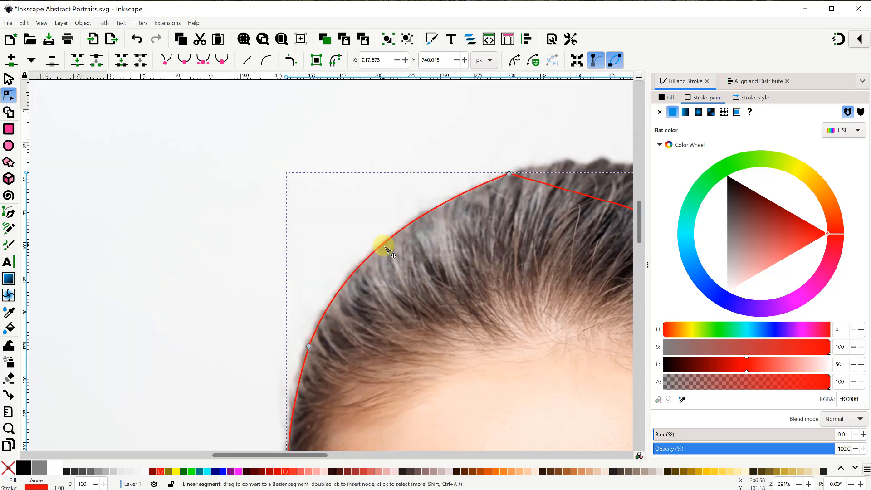
{"action": "scroll", "coordinate": [288, 278], "scroll_direction": "right", "scroll_amount": 20}
{"action": "scroll", "coordinate": [287, 278], "scroll_direction": "up", "scroll_amount": 4}
{"action": "scroll", "coordinate": [298, 252], "scroll_direction": "right", "scroll_amount": 5}
{"action": "scroll", "coordinate": [297, 253], "scroll_direction": "down", "scroll_amount": 6}
{"action": "scroll", "coordinate": [239, 277], "scroll_direction": "down", "scroll_amount": 6}
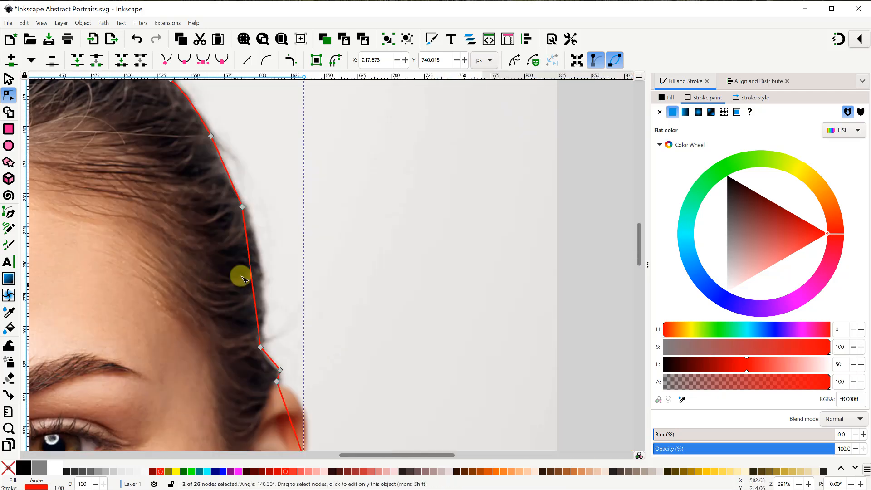
Curve the path segments around the ear on the right side and down the cheek to the jaw
{"action": "scroll", "coordinate": [262, 284], "scroll_direction": "down", "scroll_amount": 3}
{"action": "scroll", "coordinate": [300, 271], "scroll_direction": "down", "scroll_amount": 7}
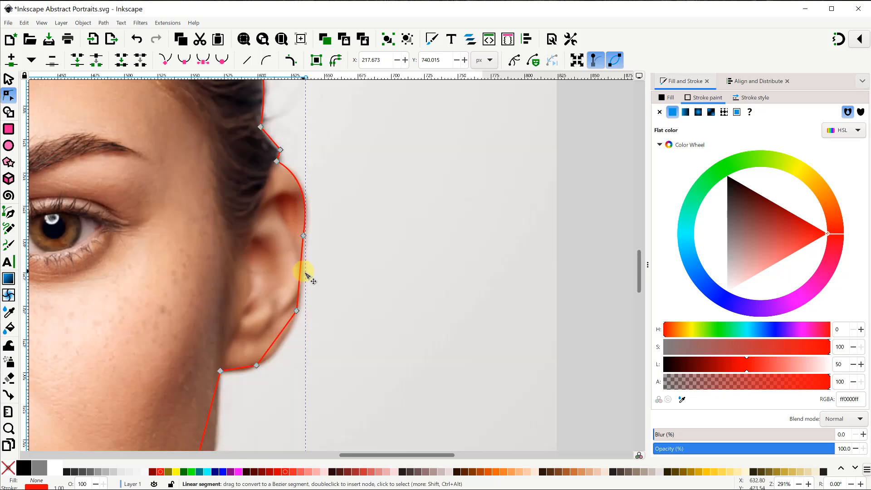
{"action": "left_click", "coordinate": [220, 187]}
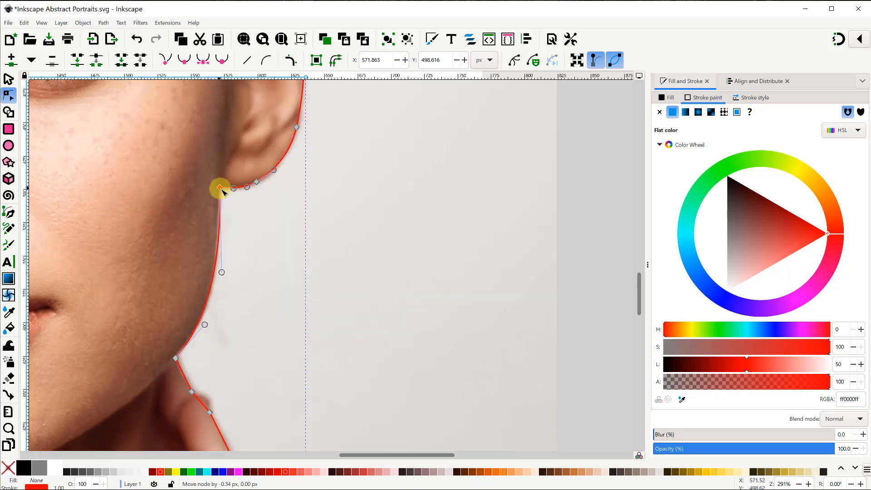
Bend the path segments along the fingertip and the hand's outer edge down to the baseline
{"action": "scroll", "coordinate": [199, 292], "scroll_direction": "down", "scroll_amount": 3}
{"action": "scroll", "coordinate": [204, 292], "scroll_direction": "down", "scroll_amount": 3}
{"action": "left_click_drag", "start_coordinate": [255, 300], "coordinate": [279, 278]}
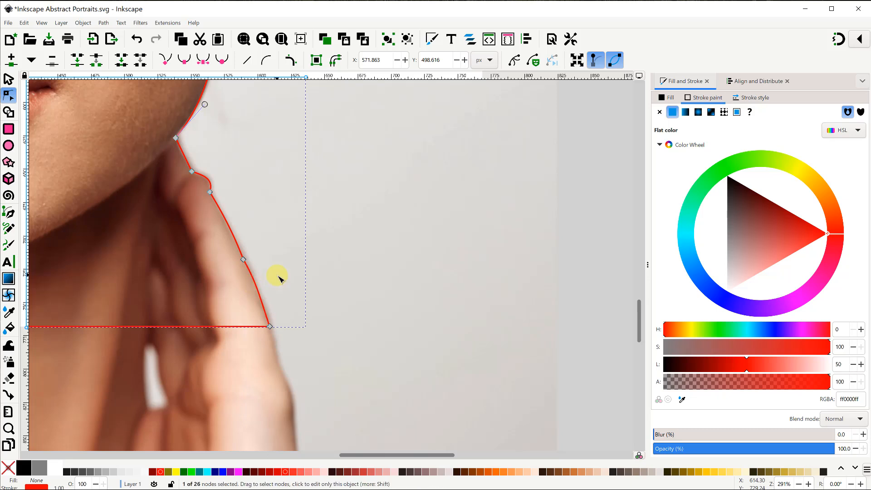
{"action": "left_click", "coordinate": [281, 39]}
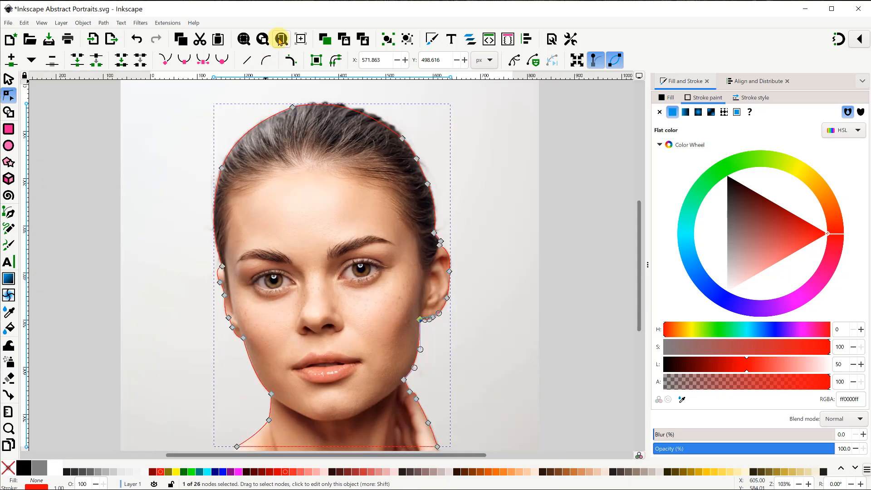
Clip the woman's photo to the traced outline so that its background is removed
{"action": "left_click", "coordinate": [8, 81]}
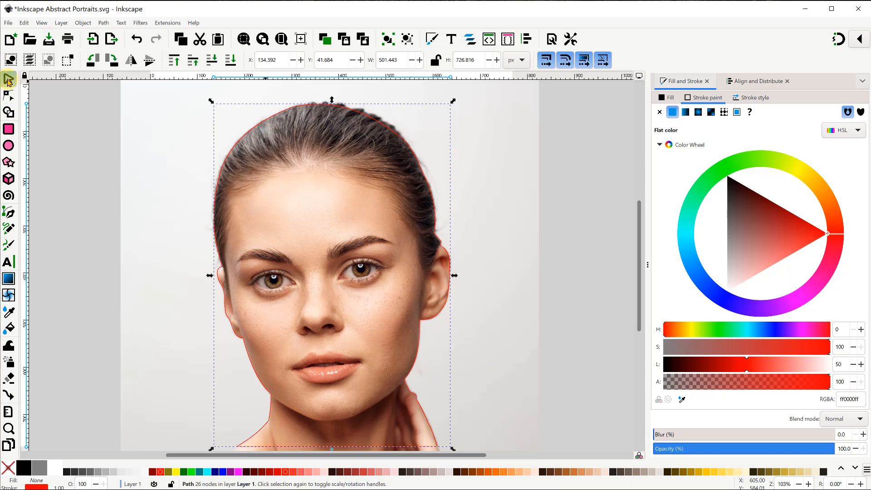
{"action": "key", "text": "shift"}
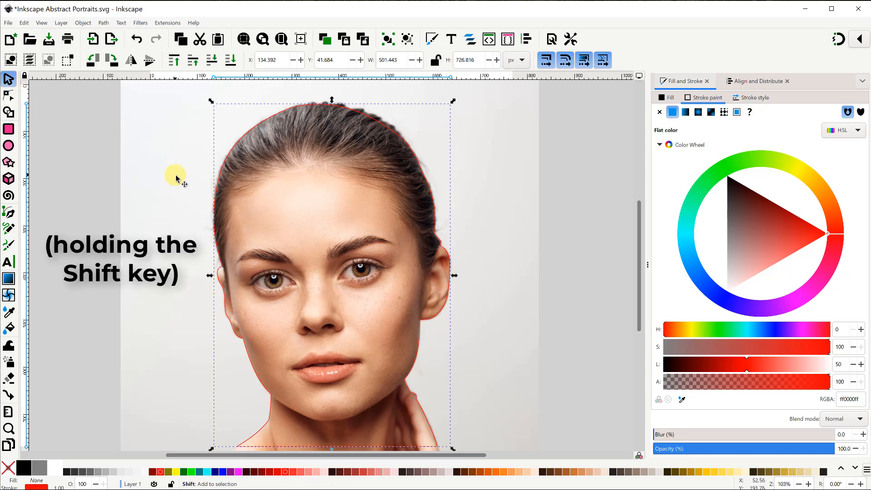
{"action": "left_click", "coordinate": [176, 178], "text": "shift"}
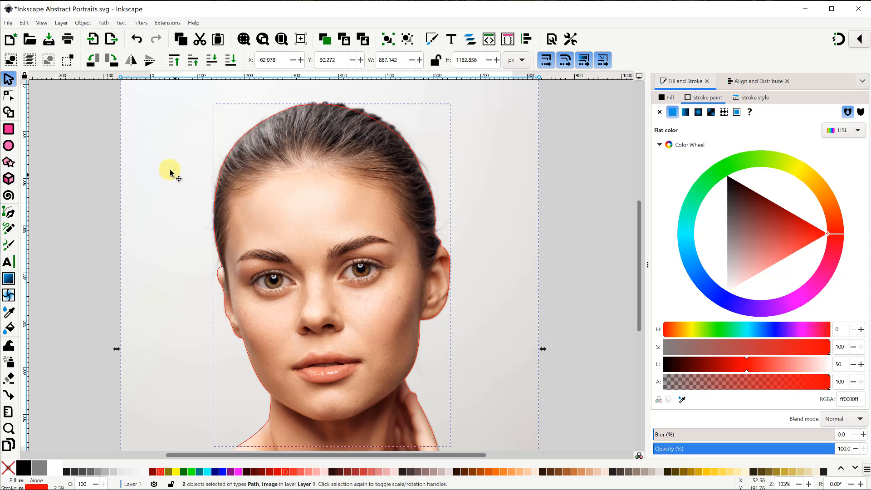
{"action": "left_click", "coordinate": [82, 22]}
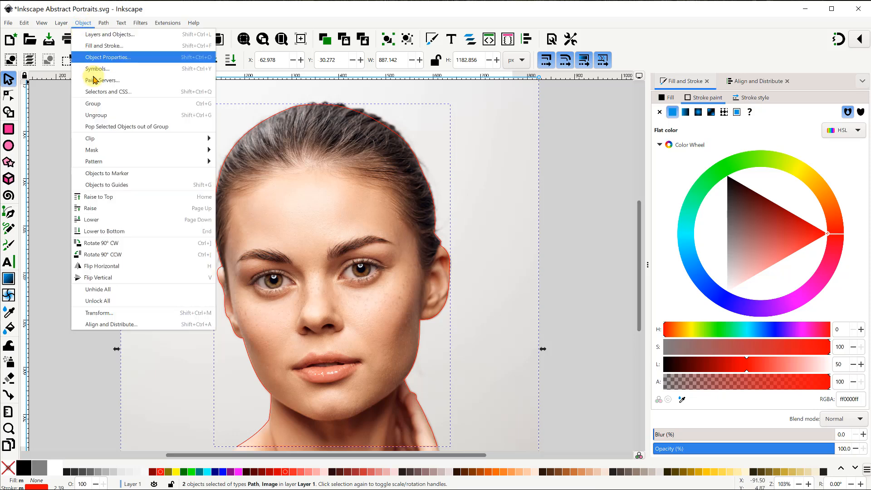
{"action": "mouse_move", "coordinate": [107, 137]}
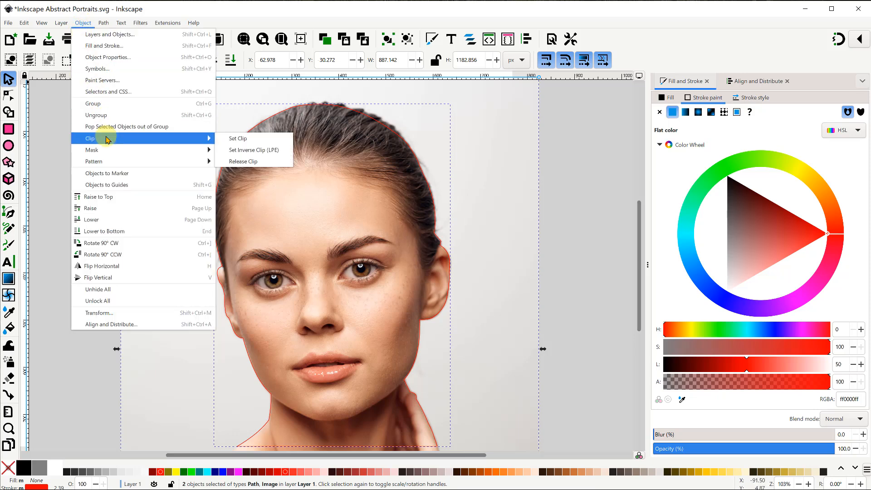
{"action": "left_click", "coordinate": [242, 138]}
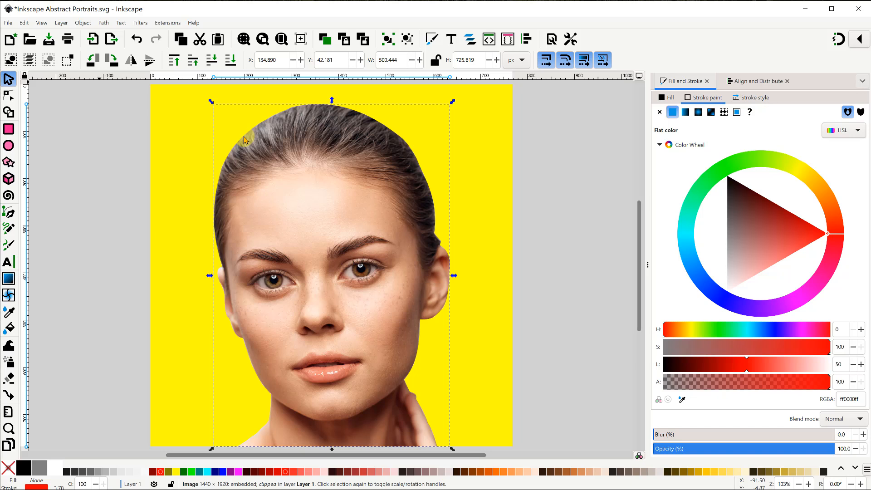
Set up a single-file export limited to the selected clipped portrait
{"action": "left_click", "coordinate": [9, 24]}
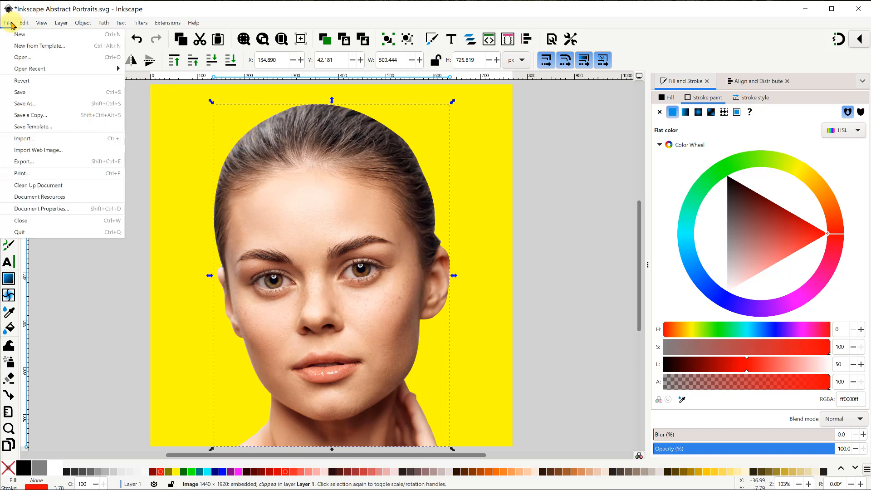
{"action": "left_click", "coordinate": [23, 162]}
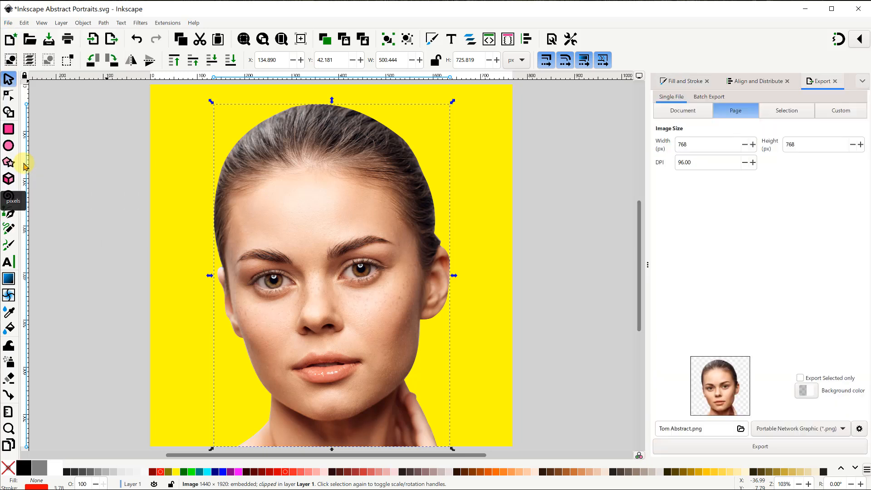
{"action": "left_click", "coordinate": [786, 111]}
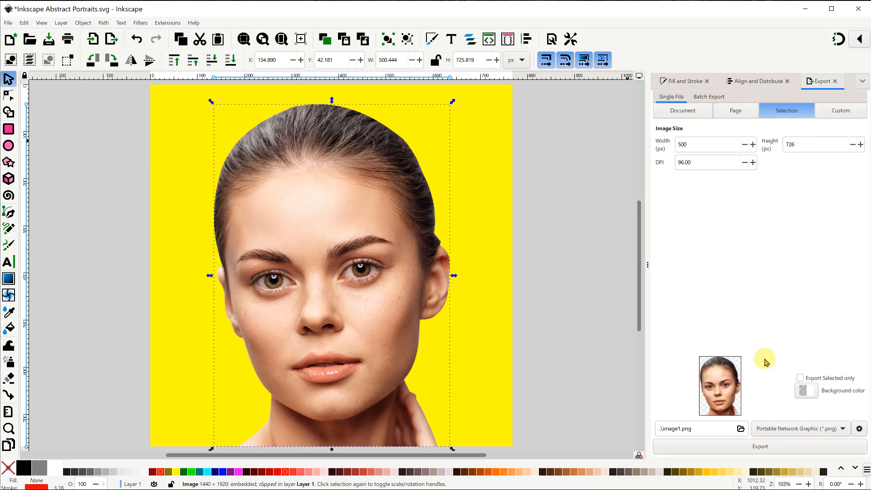
Export the portrait as a Portable Network Graphic named "Woman No Background" in the Inkscape Abstract Portrait Project folder
{"action": "left_click", "coordinate": [740, 429]}
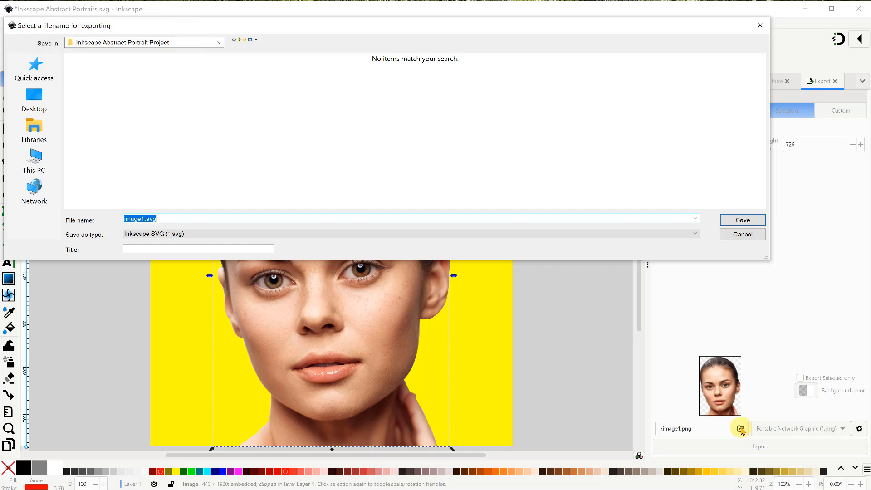
{"action": "left_click", "coordinate": [199, 234]}
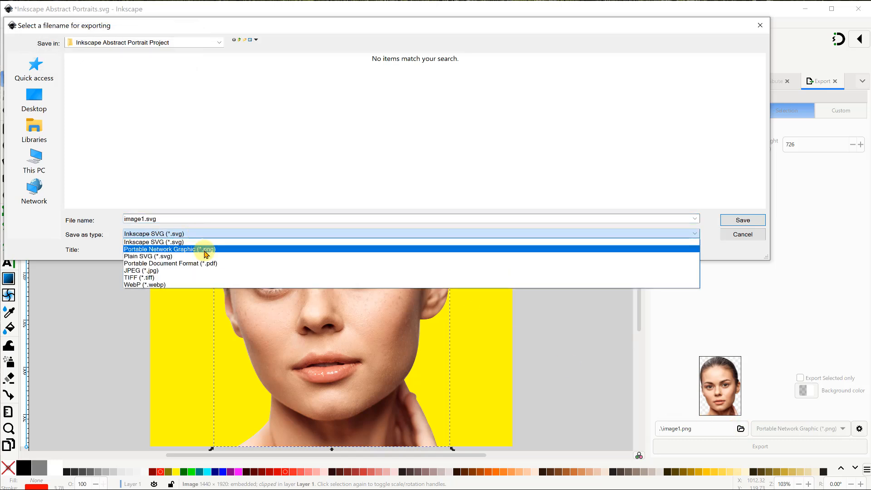
{"action": "left_click", "coordinate": [204, 250]}
{"action": "double_click", "coordinate": [178, 218]}
{"action": "type", "text": "Wo"}
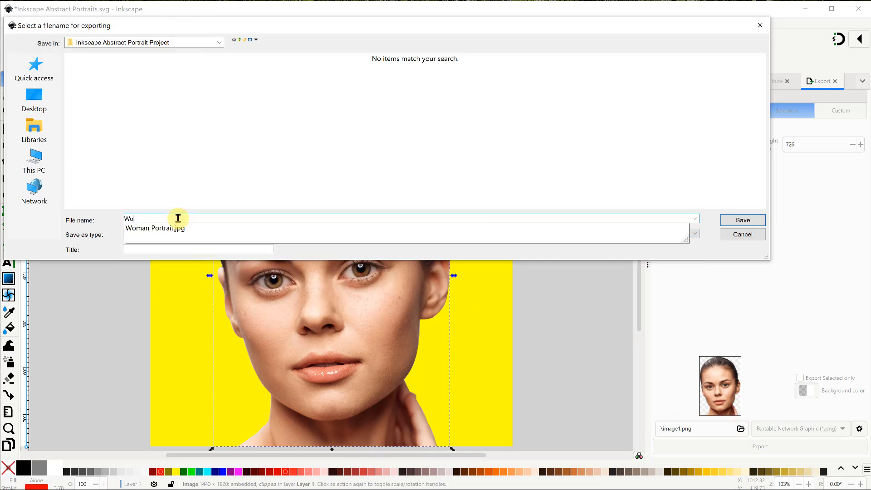
{"action": "type", "text": "man No Background"}
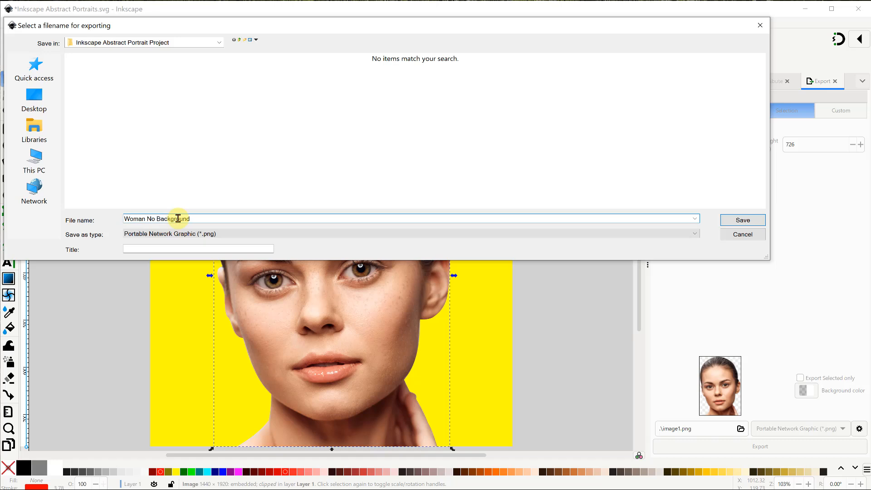
{"action": "left_click", "coordinate": [741, 219]}
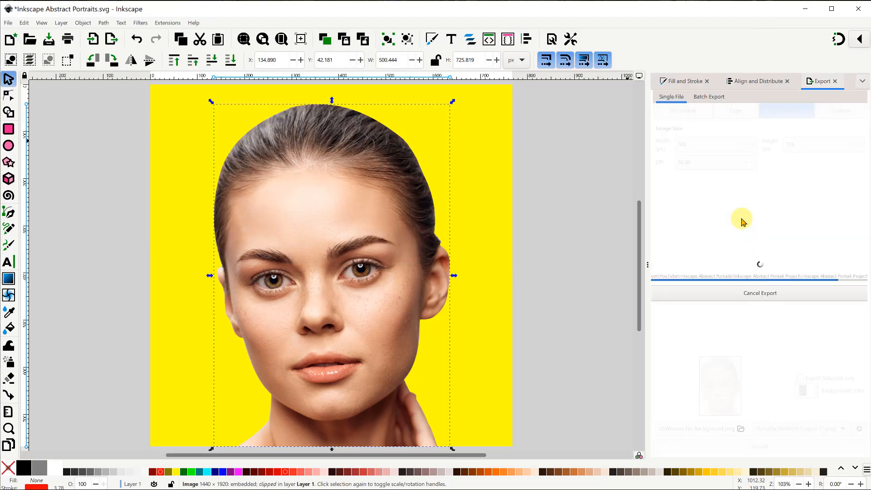
Delete the clipped photo and import Woman No Background.png from the project folder onto the canvas in its place
{"action": "key", "text": "Delete"}
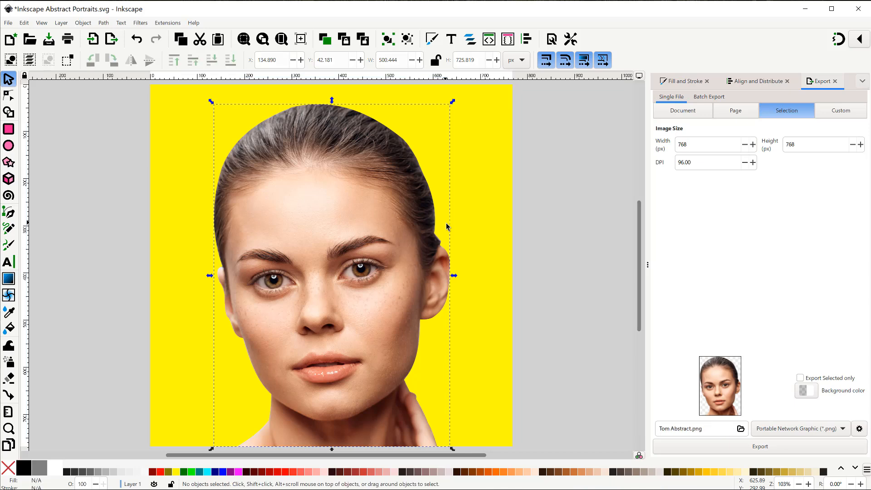
{"action": "key", "text": "alt+Tab"}
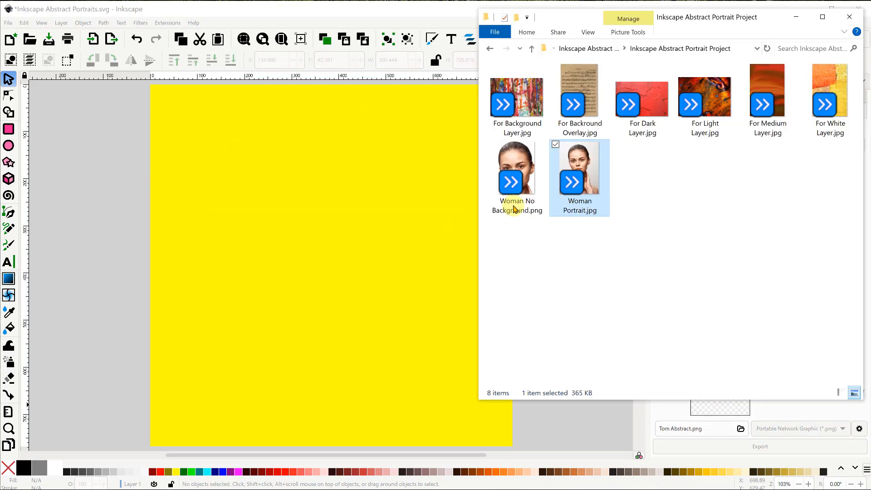
{"action": "left_click", "coordinate": [518, 153]}
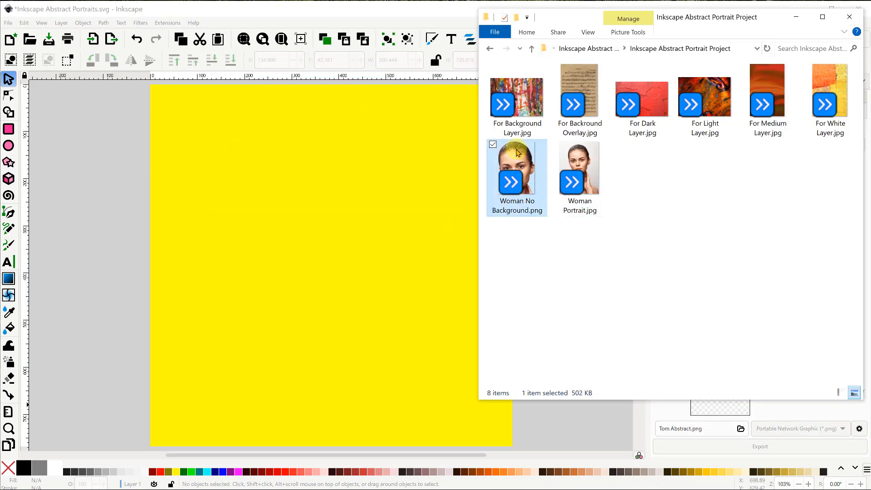
{"action": "left_click_drag", "start_coordinate": [518, 153], "coordinate": [310, 235]}
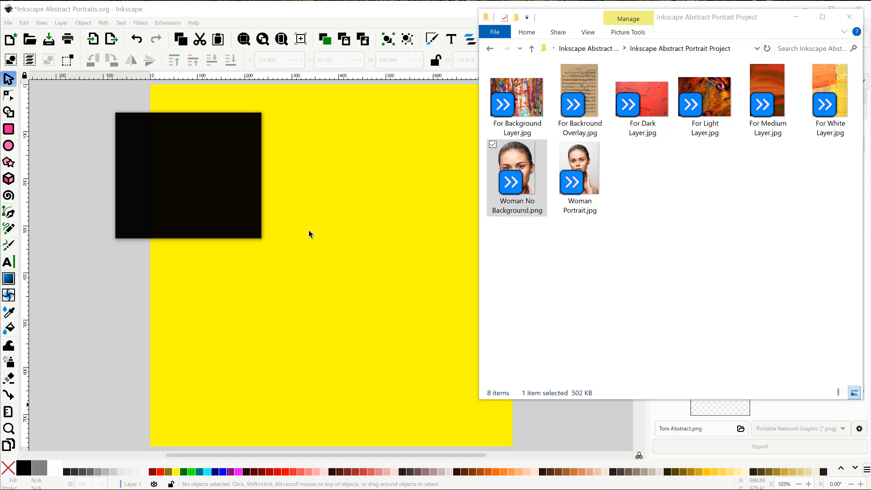
{"action": "left_click", "coordinate": [240, 230]}
Align the imported portrait relative to the page, with its bottom edge on the page's bottom edge and centred horizontally
{"action": "key", "text": "ctrl+shift+a"}
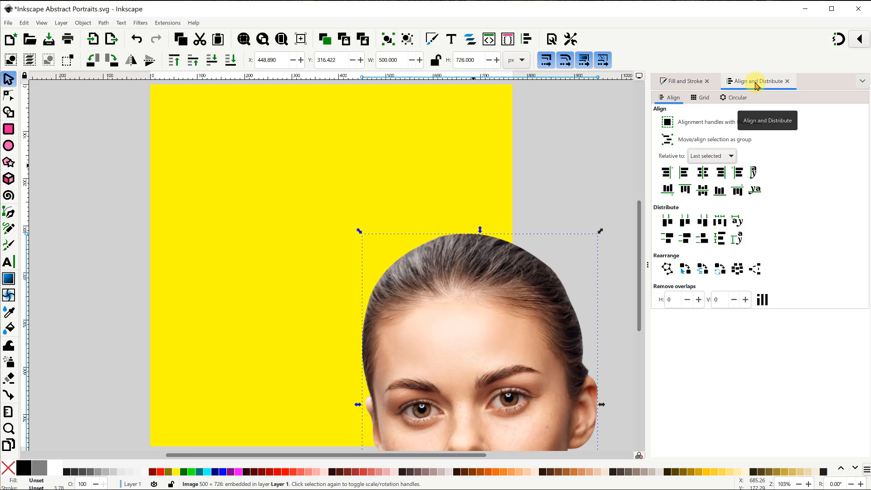
{"action": "left_click", "coordinate": [730, 156]}
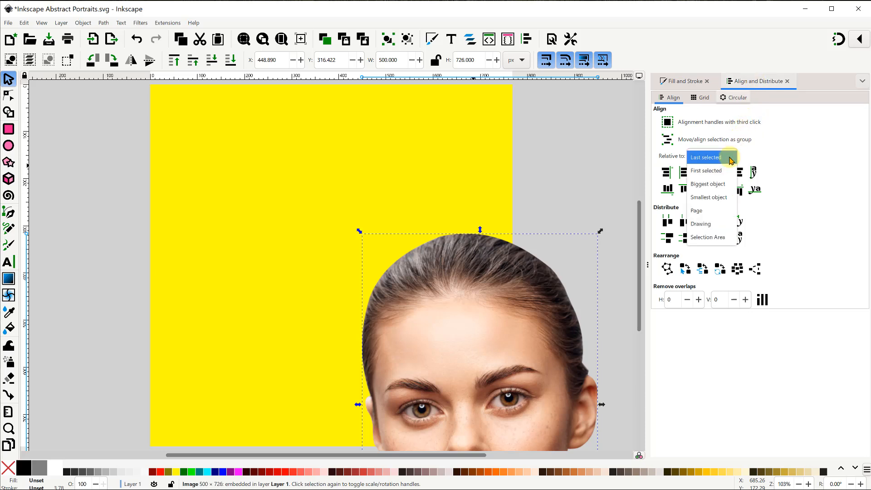
{"action": "left_click", "coordinate": [702, 211]}
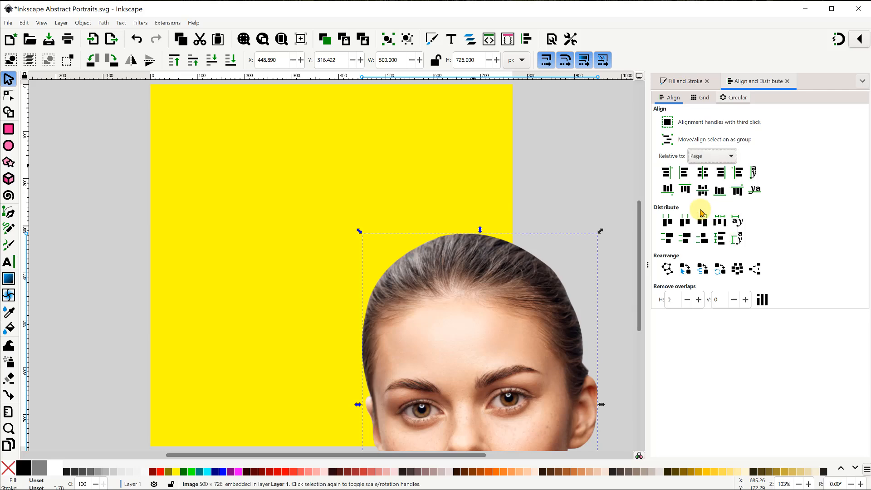
{"action": "left_click", "coordinate": [721, 192]}
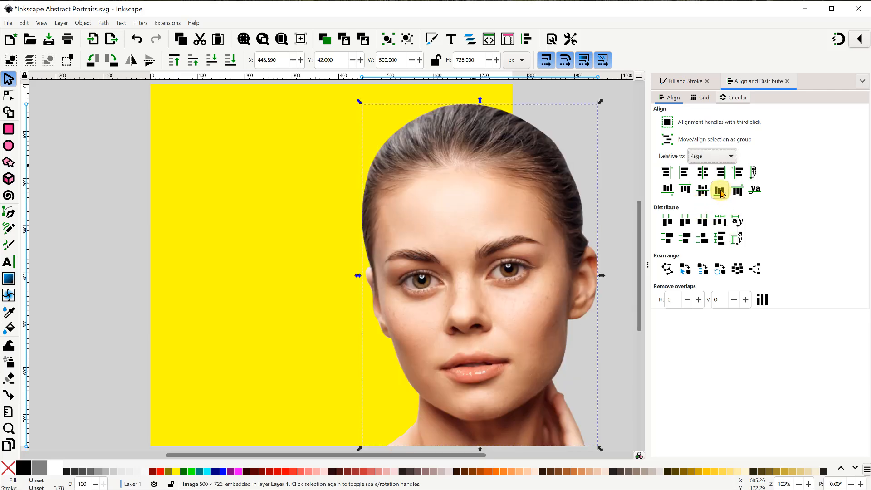
{"action": "left_click", "coordinate": [704, 174]}
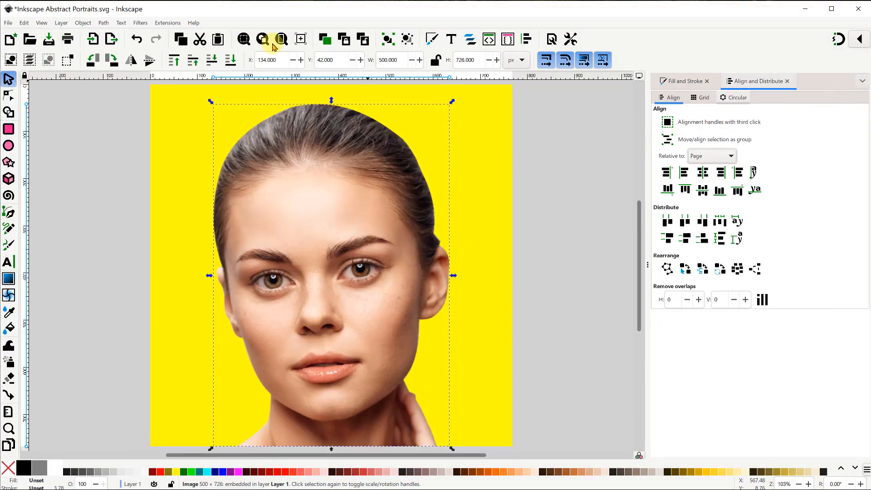
Open the Duochrome color filter for the portrait and review its Color 1, Color 2 and general options
{"action": "left_click", "coordinate": [141, 23]}
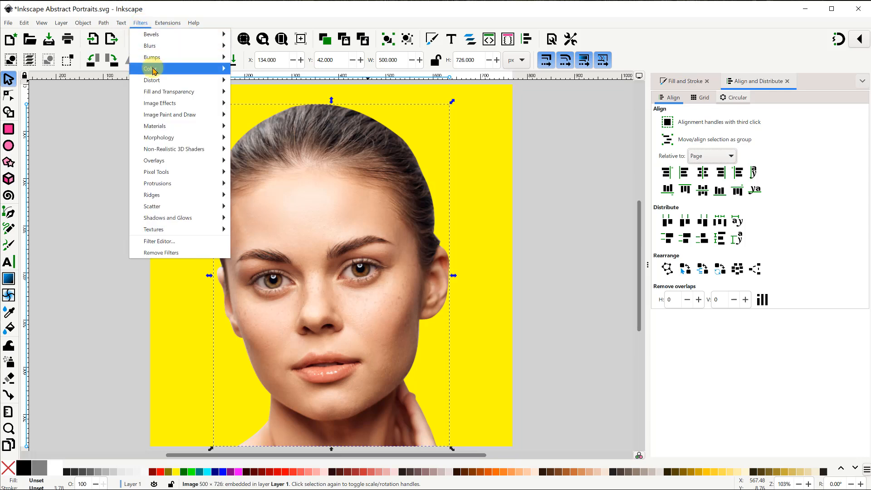
{"action": "mouse_move", "coordinate": [153, 69]}
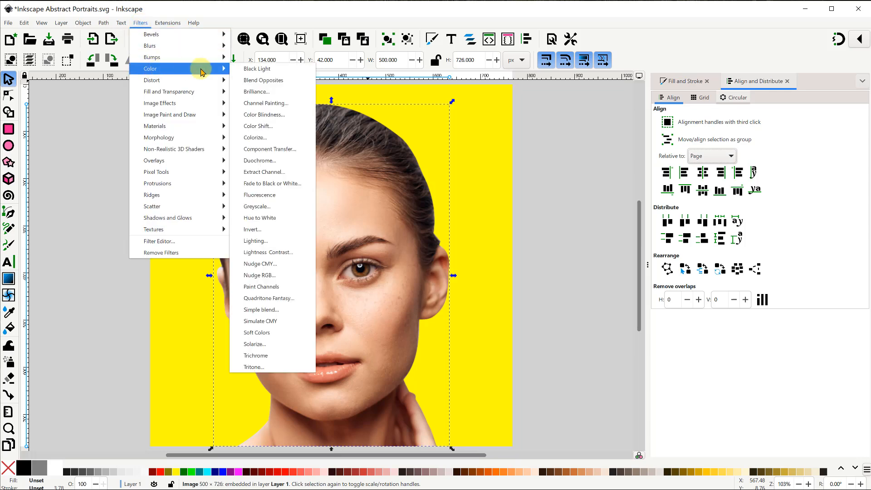
{"action": "left_click", "coordinate": [265, 159]}
{"action": "left_click_drag", "start_coordinate": [249, 137], "coordinate": [643, 151]}
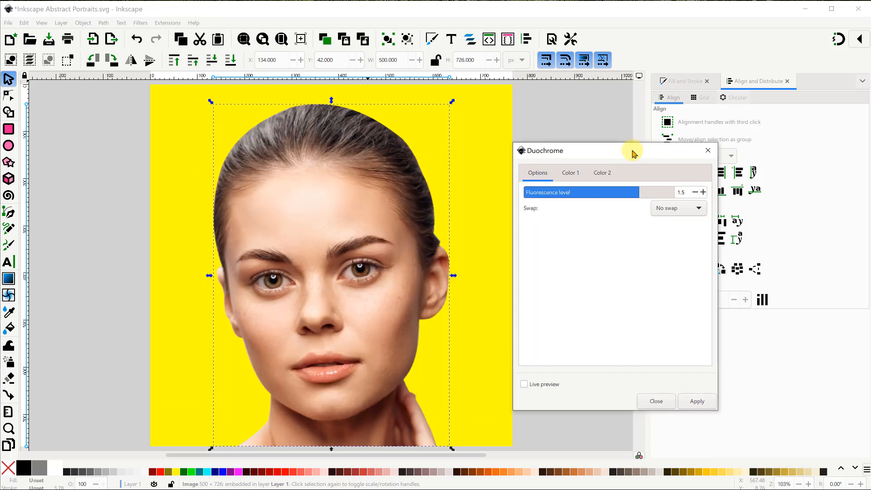
{"action": "left_click", "coordinate": [566, 175]}
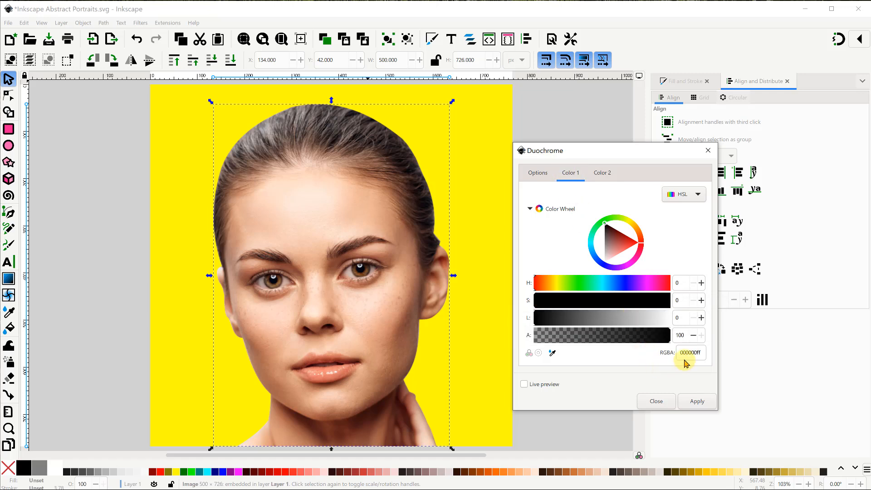
{"action": "left_click", "coordinate": [600, 176]}
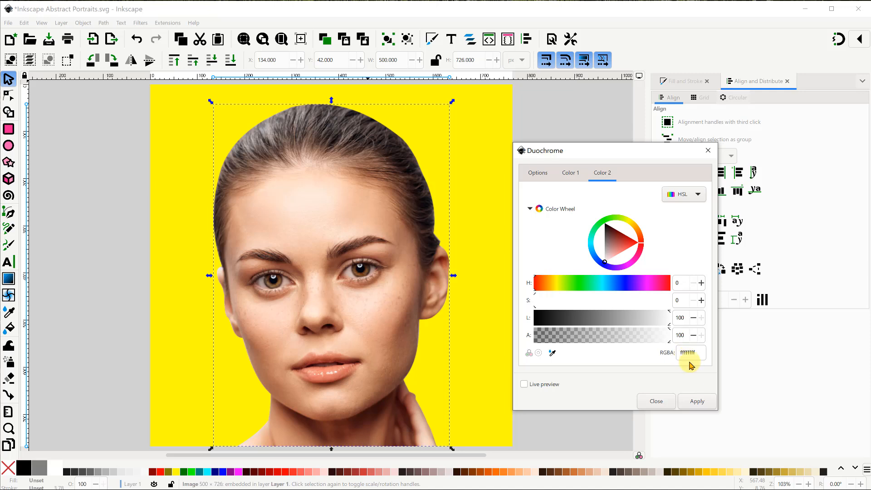
{"action": "left_click", "coordinate": [541, 179]}
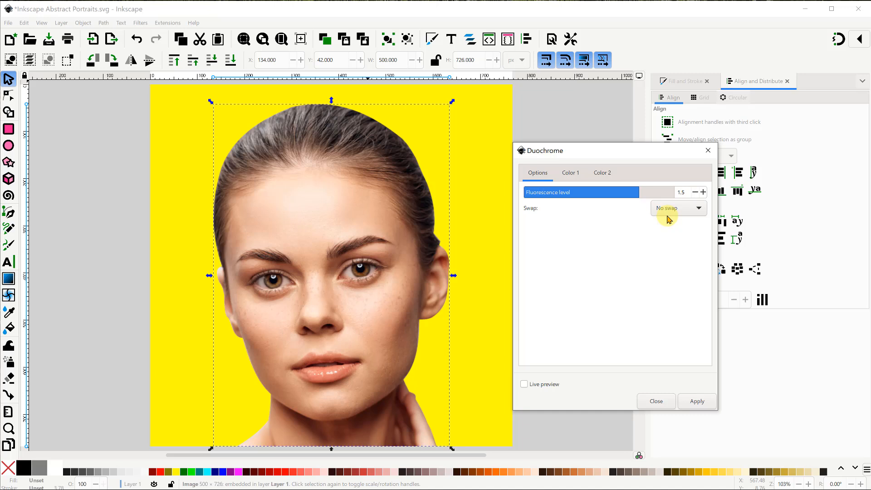
Preview the Duochrome filter on the portrait, try a lower fluorescence level, and apply it at 1.5 with no swap
{"action": "left_click", "coordinate": [524, 384]}
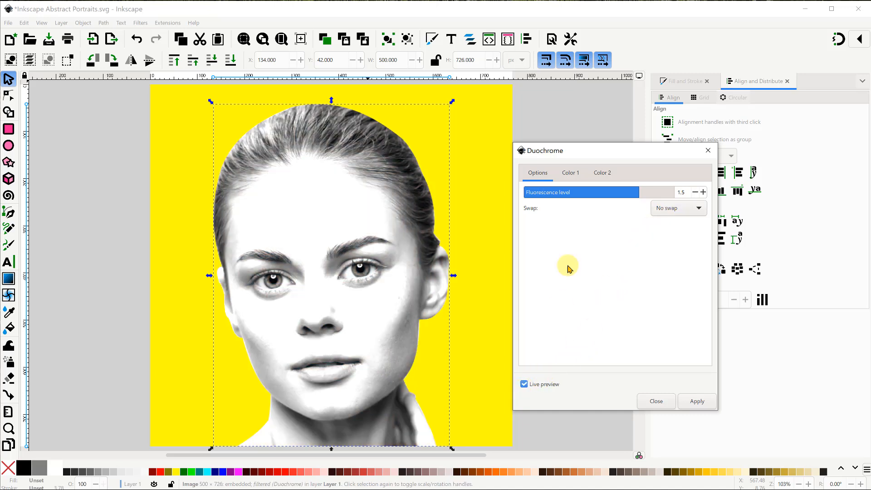
{"action": "left_click_drag", "start_coordinate": [613, 193], "coordinate": [554, 200]}
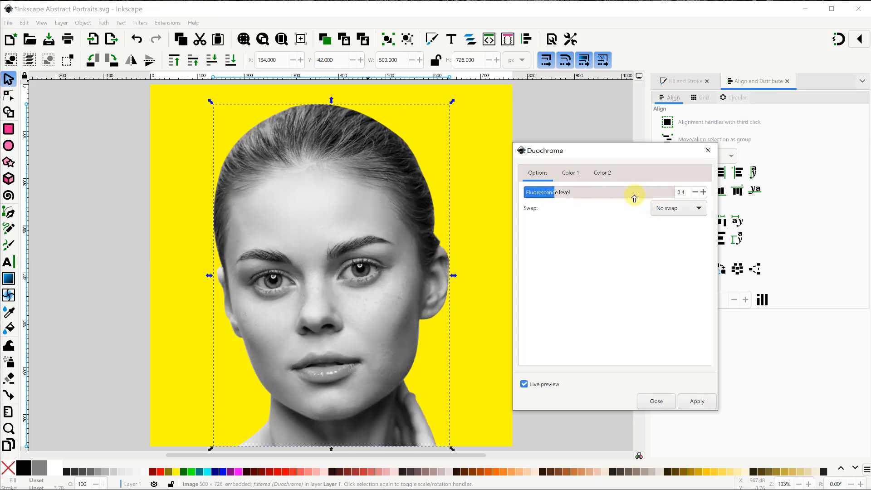
{"action": "mouse_move", "coordinate": [632, 200]}
{"action": "left_mouse_down"}
{"action": "mouse_move", "coordinate": [662, 194]}
{"action": "mouse_move", "coordinate": [640, 201]}
{"action": "left_mouse_up"}
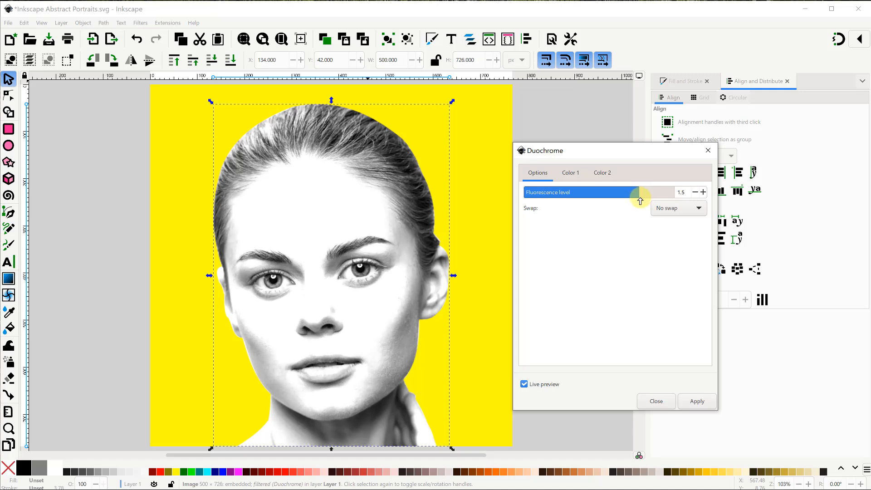
{"action": "left_click", "coordinate": [696, 401]}
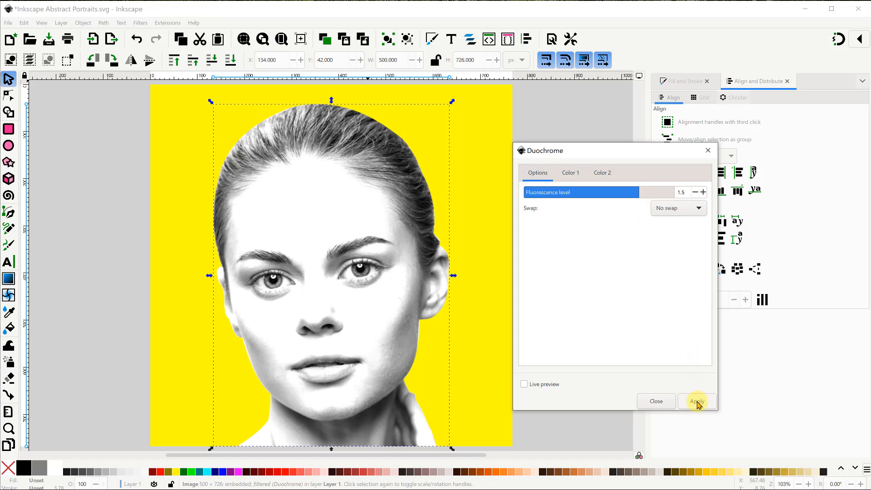
{"action": "left_click", "coordinate": [649, 400]}
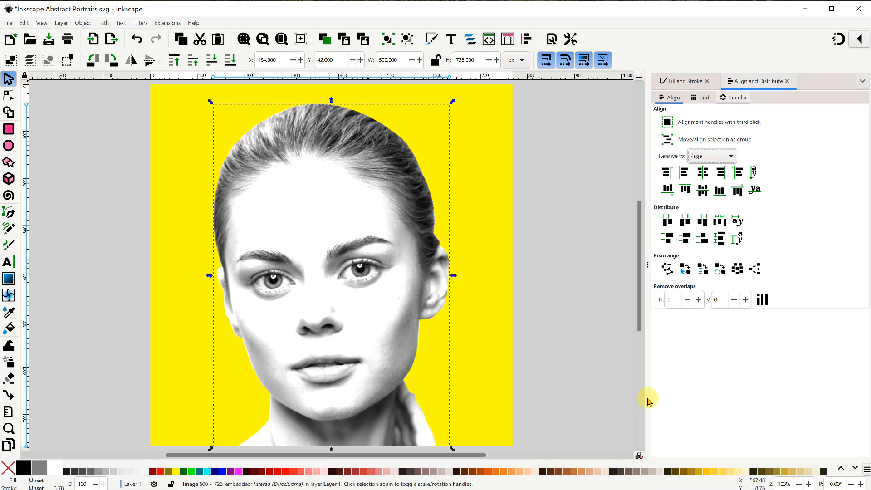
Add the Sharpen More image effect to the black-and-white portrait
{"action": "left_click", "coordinate": [141, 22]}
{"action": "mouse_move", "coordinate": [170, 109]}
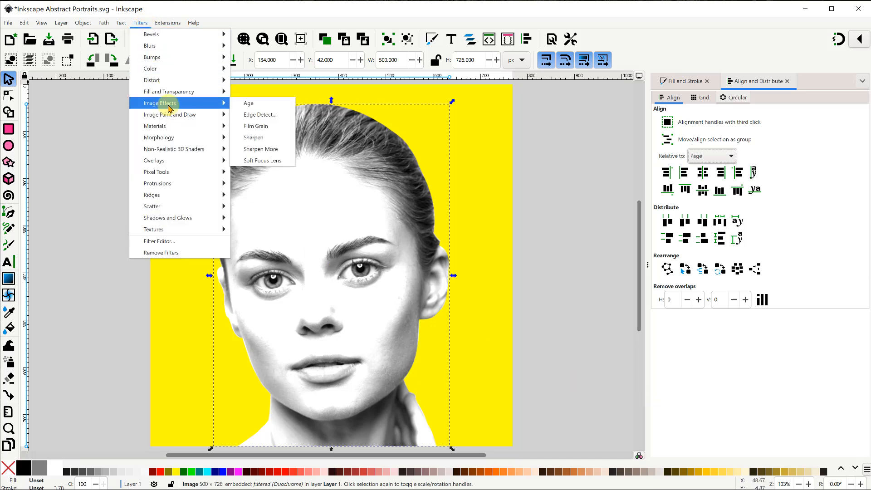
{"action": "left_click", "coordinate": [265, 150]}
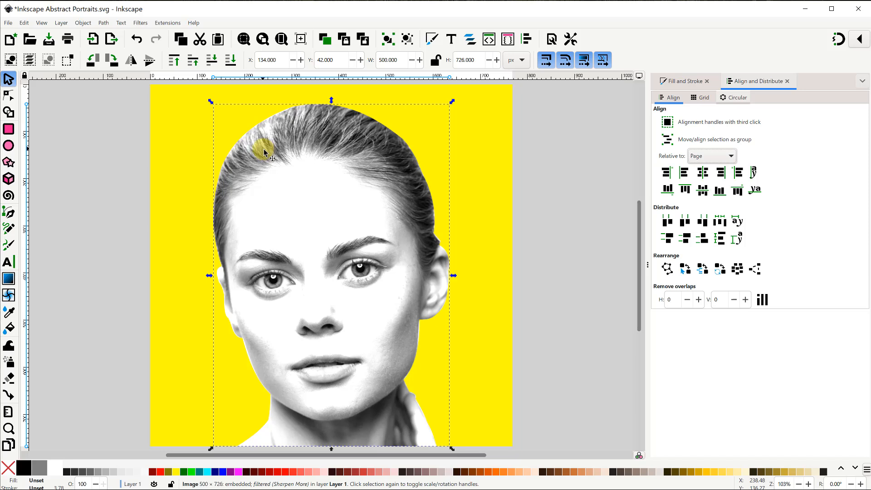
Apply the Poster Paint filter to the portrait with Normal effect, Painting transfer, 4 levels and Darken blend mode
{"action": "left_click", "coordinate": [141, 23]}
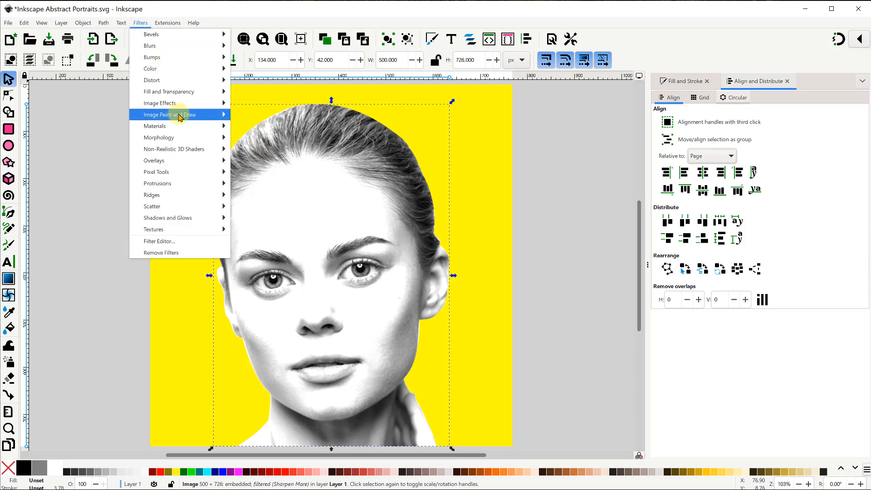
{"action": "mouse_move", "coordinate": [180, 117]}
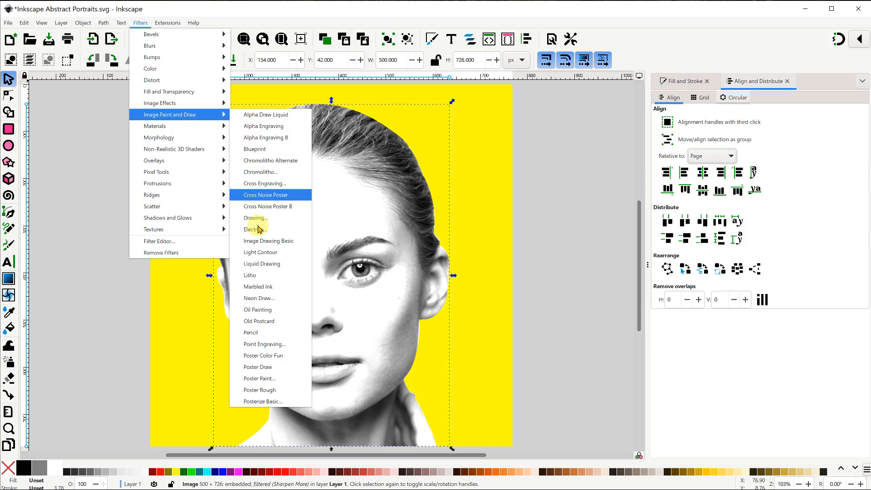
{"action": "left_click", "coordinate": [261, 380]}
{"action": "mouse_move", "coordinate": [132, 19]}
{"action": "left_mouse_down"}
{"action": "mouse_move", "coordinate": [598, 193]}
{"action": "mouse_move", "coordinate": [637, 172]}
{"action": "left_mouse_up"}
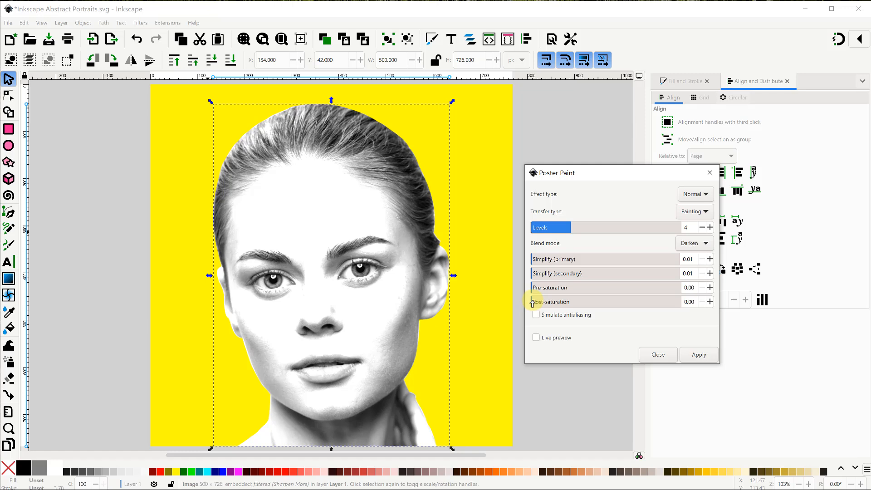
{"action": "left_click", "coordinate": [536, 338]}
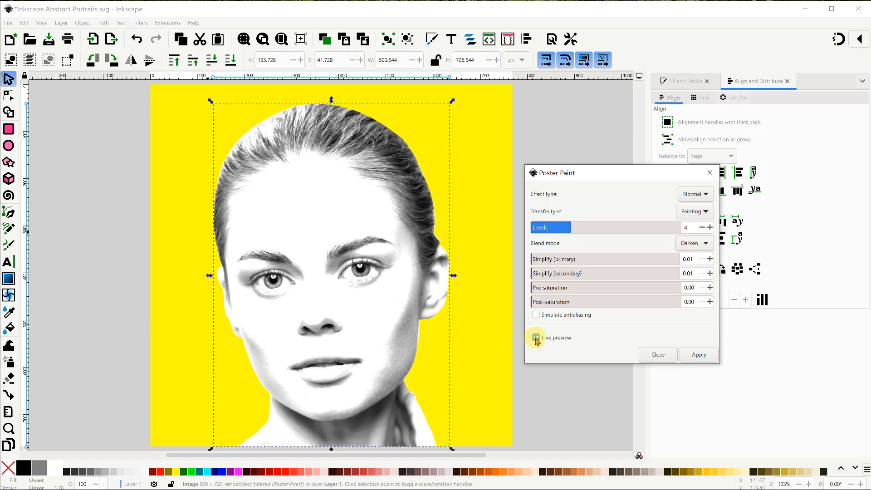
{"action": "left_click", "coordinate": [696, 355]}
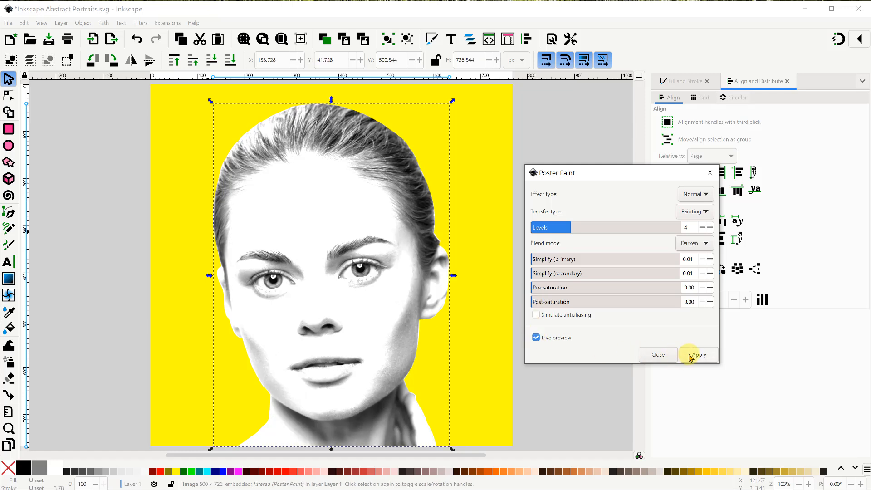
{"action": "left_click", "coordinate": [657, 356]}
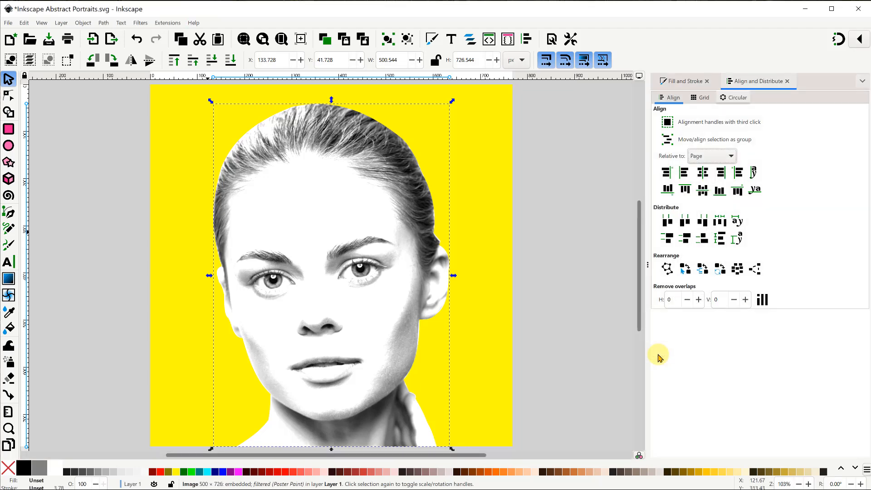
Apply the Posterize Basic filter to the portrait with 4 levels and 0.01 simplify
{"action": "left_click", "coordinate": [140, 22]}
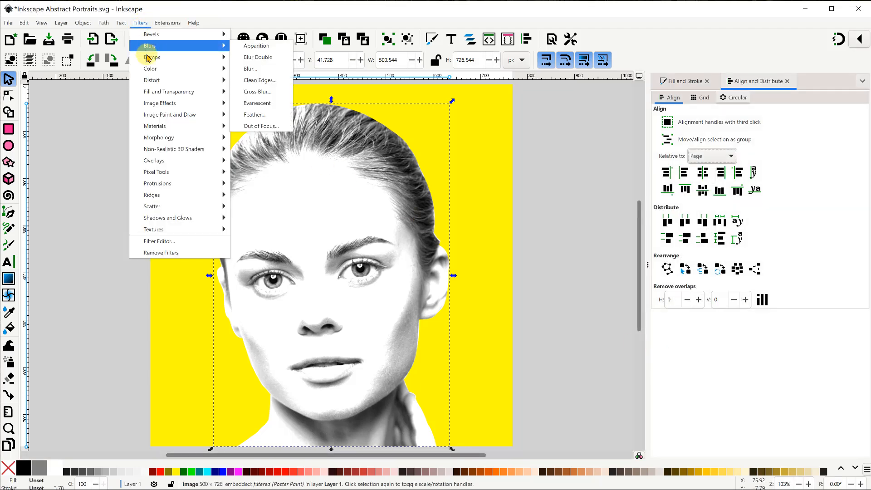
{"action": "mouse_move", "coordinate": [159, 119]}
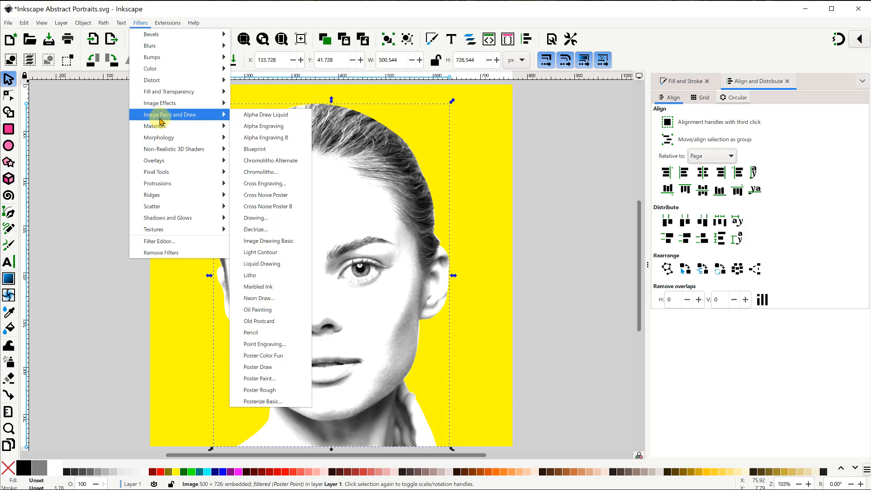
{"action": "left_click", "coordinate": [271, 401]}
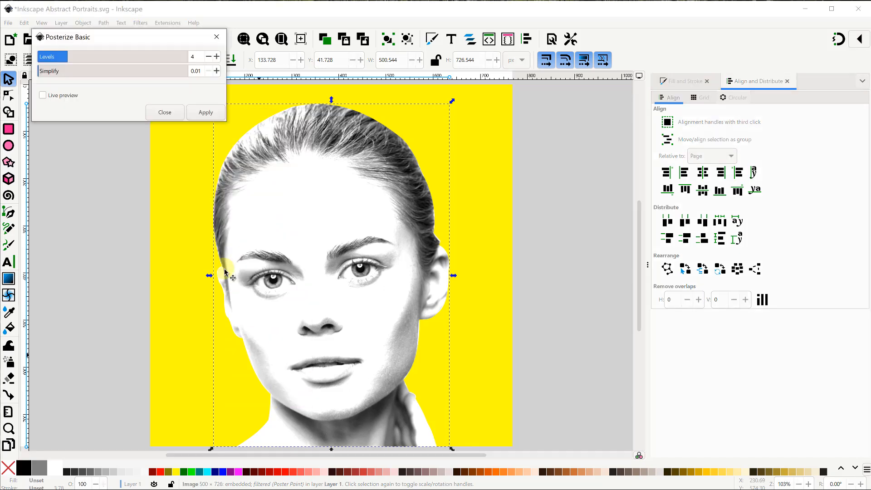
{"action": "left_click_drag", "start_coordinate": [152, 35], "coordinate": [651, 239]}
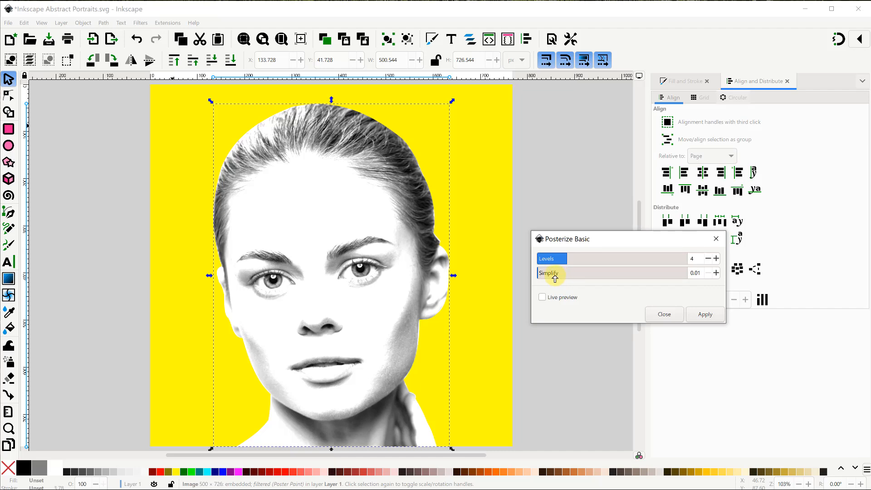
{"action": "left_click", "coordinate": [543, 298]}
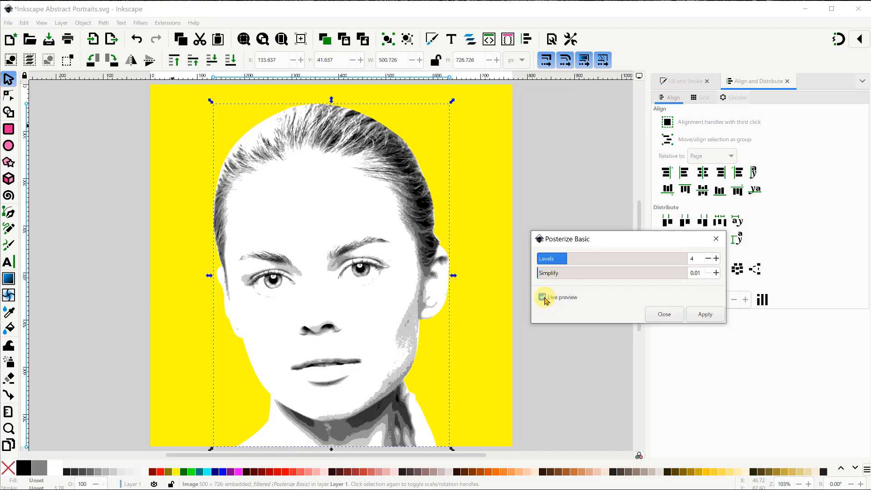
{"action": "left_click", "coordinate": [706, 315]}
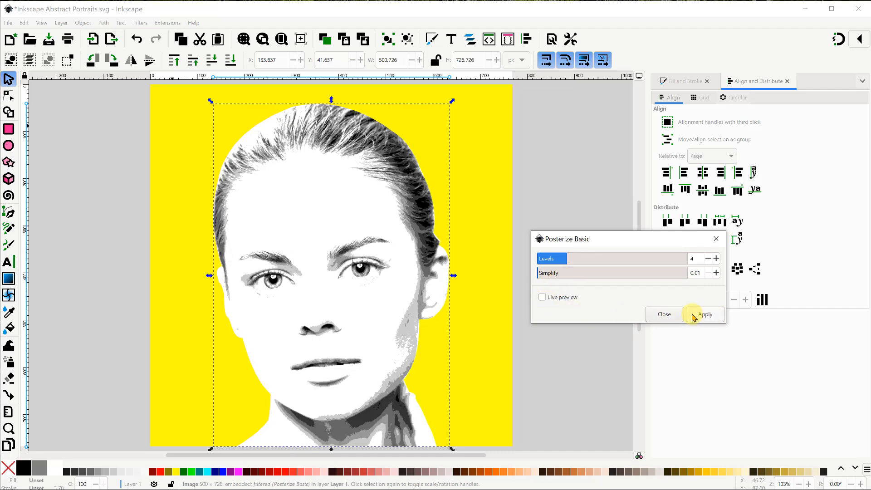
{"action": "left_click", "coordinate": [662, 315]}
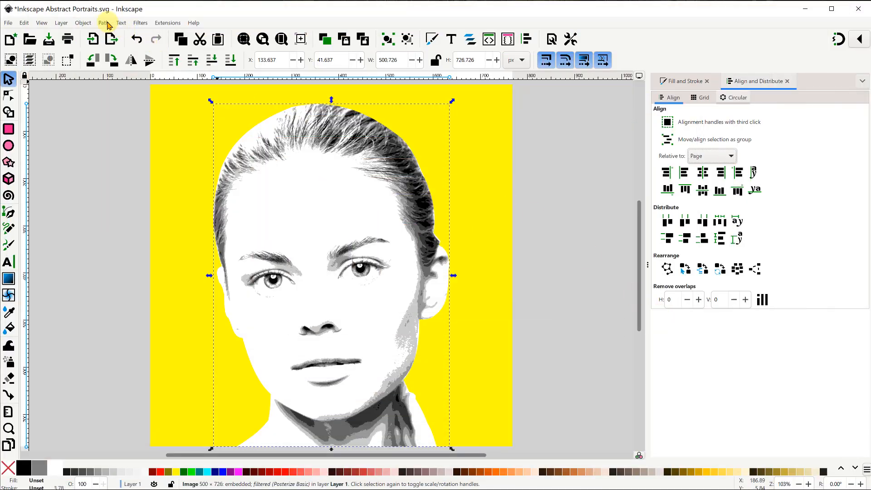
Set up a multicolor bitmap trace of the portrait using Grays detection with 5 scans
{"action": "left_click", "coordinate": [105, 23]}
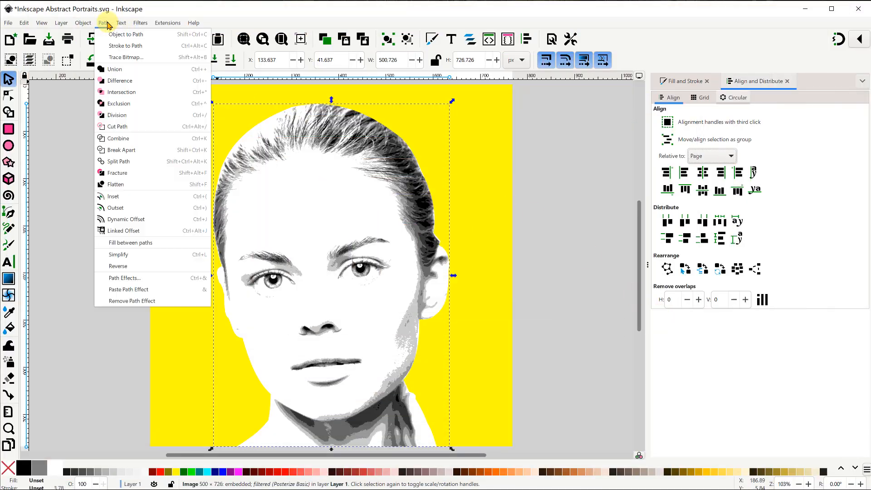
{"action": "left_click", "coordinate": [130, 57]}
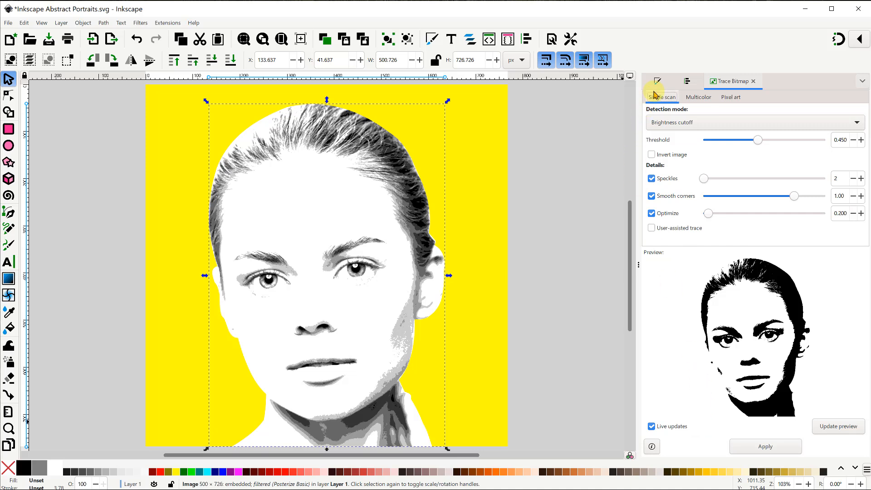
{"action": "left_click", "coordinate": [696, 98]}
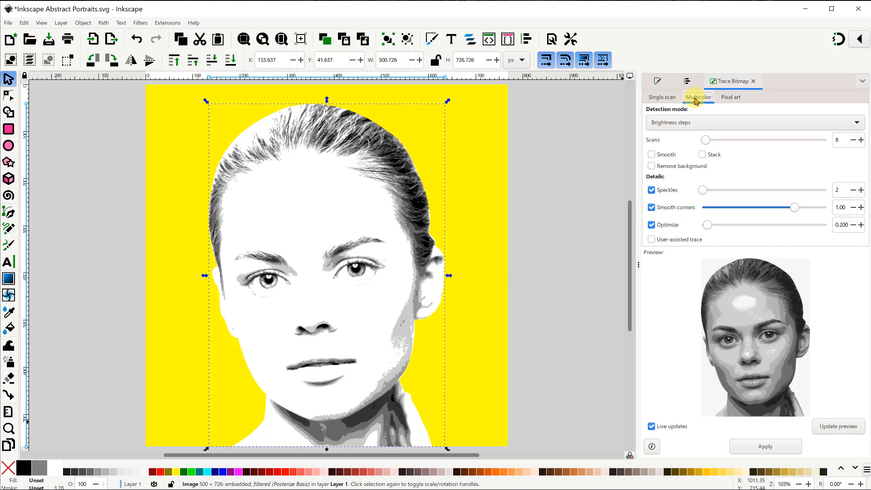
{"action": "left_click", "coordinate": [747, 123]}
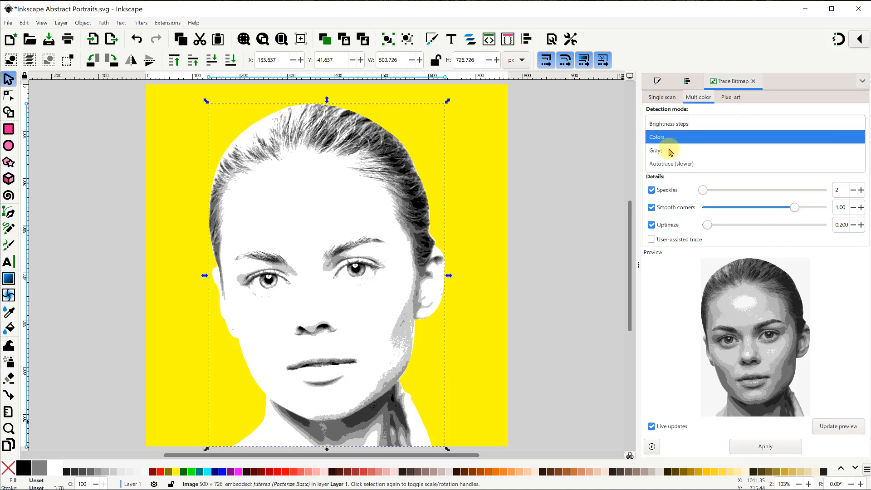
{"action": "left_click", "coordinate": [662, 154]}
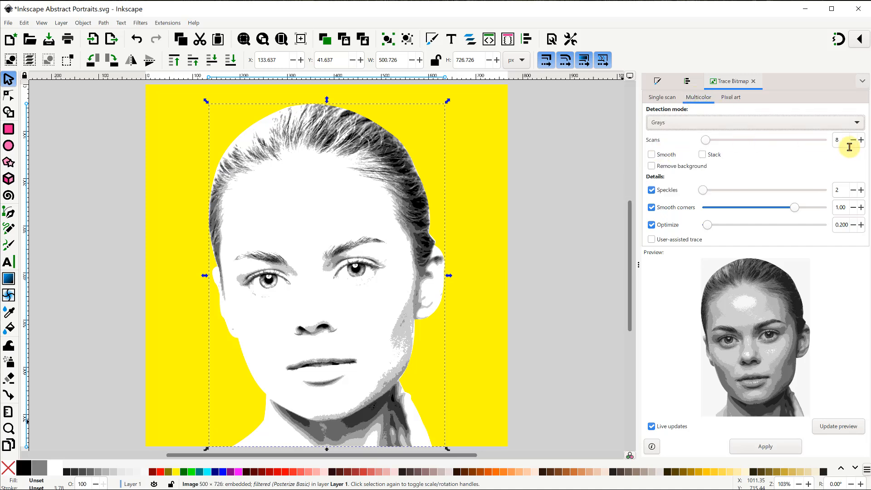
{"action": "left_click", "coordinate": [852, 141]}
{"action": "left_click", "coordinate": [852, 141]}
{"action": "left_click", "coordinate": [852, 141]}
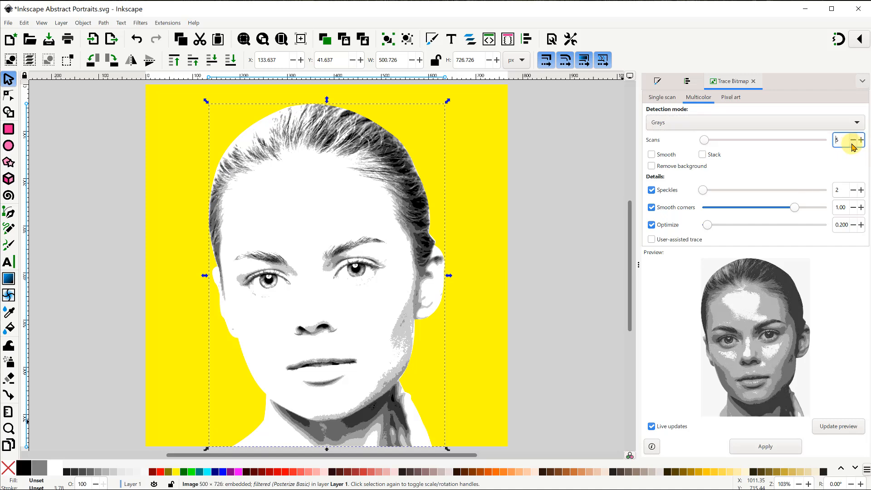
Enable Smooth and Remove background for the trace and apply it to the portrait
{"action": "left_click", "coordinate": [651, 155]}
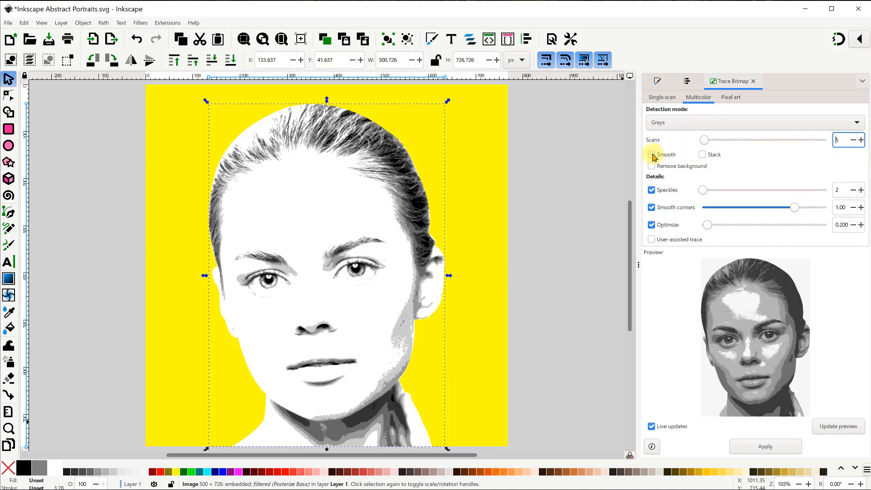
{"action": "left_click", "coordinate": [651, 167]}
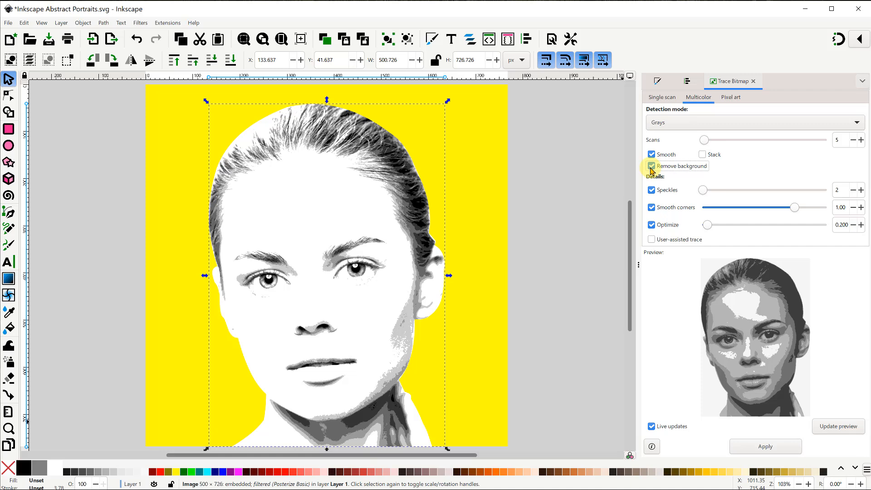
{"action": "left_click", "coordinate": [765, 447]}
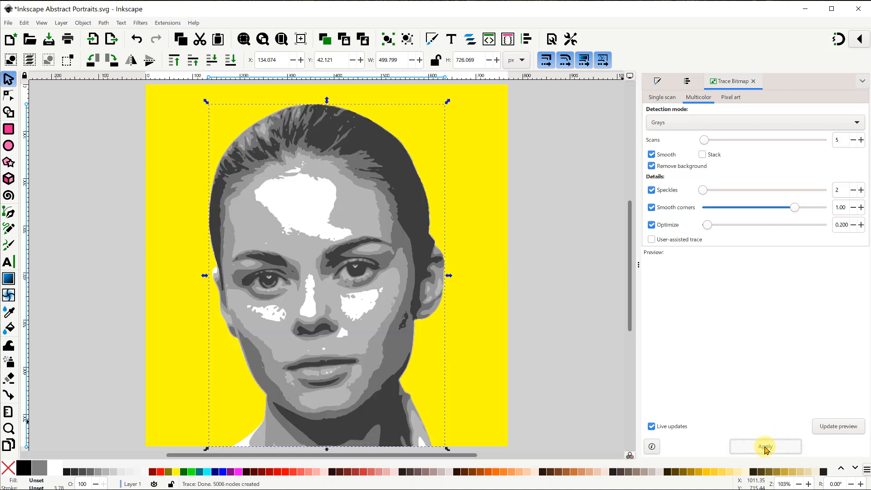
Open Layers and Objects, expand the traced portrait group, and briefly hide it to compare it with the original image
{"action": "left_click", "coordinate": [753, 81]}
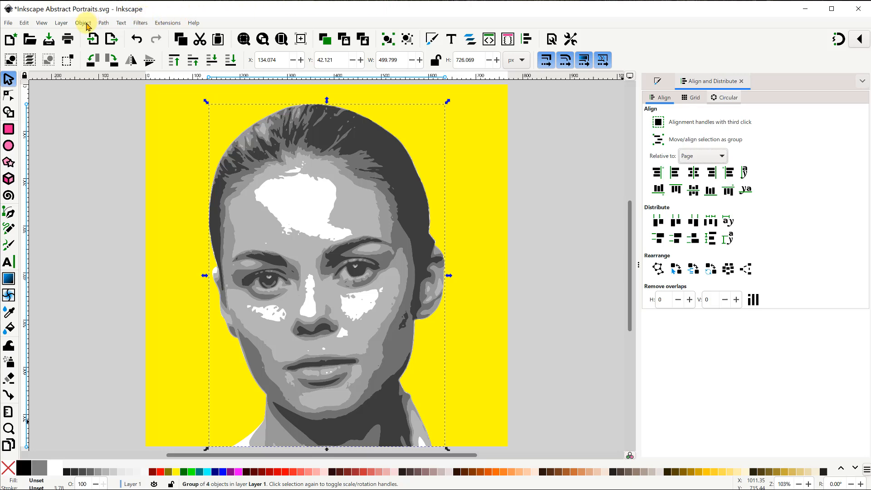
{"action": "left_click", "coordinate": [86, 25]}
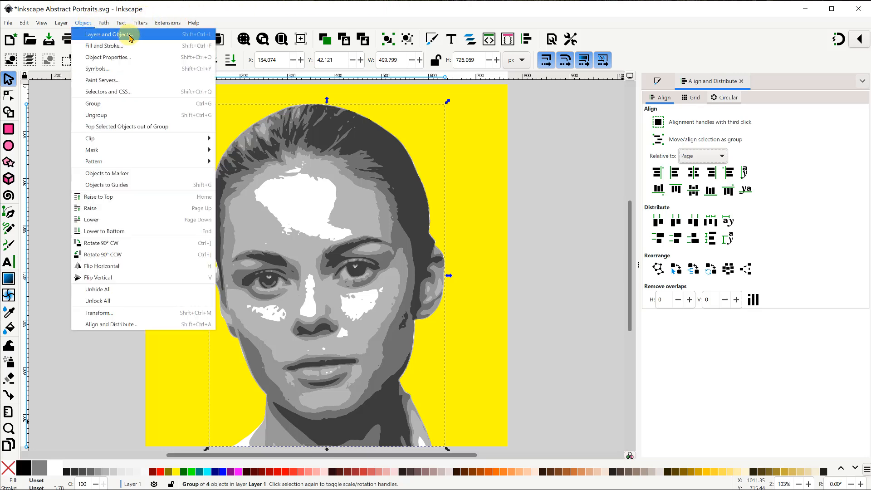
{"action": "left_click", "coordinate": [129, 37]}
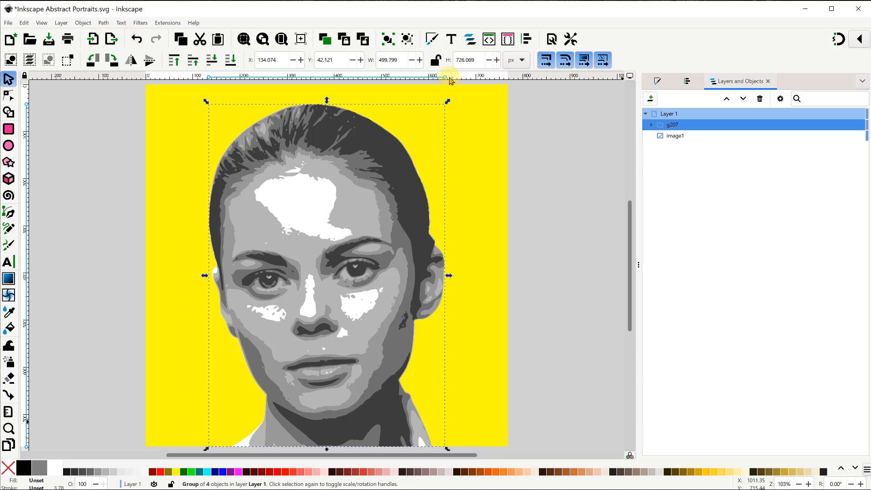
{"action": "left_click", "coordinate": [650, 125]}
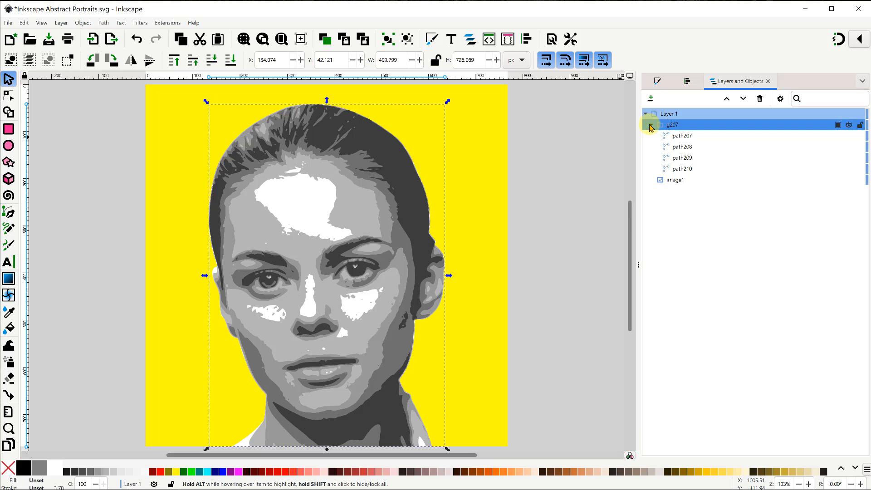
{"action": "left_click", "coordinate": [849, 125]}
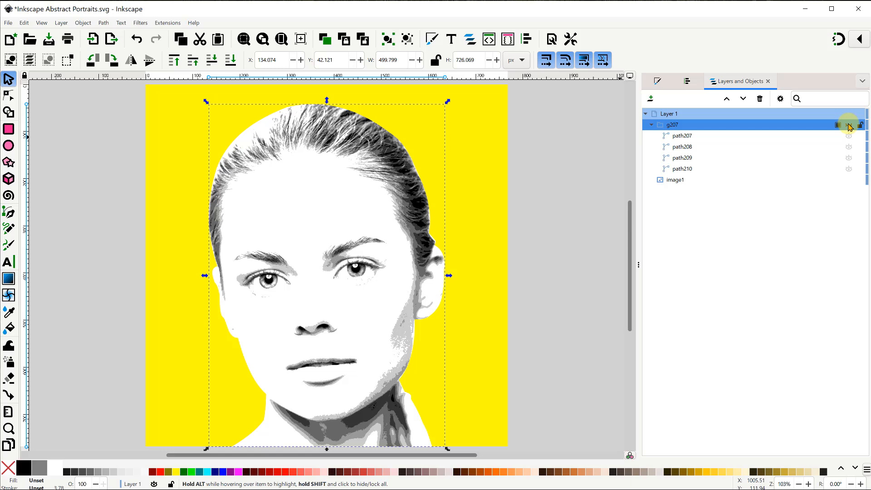
{"action": "left_click", "coordinate": [849, 125]}
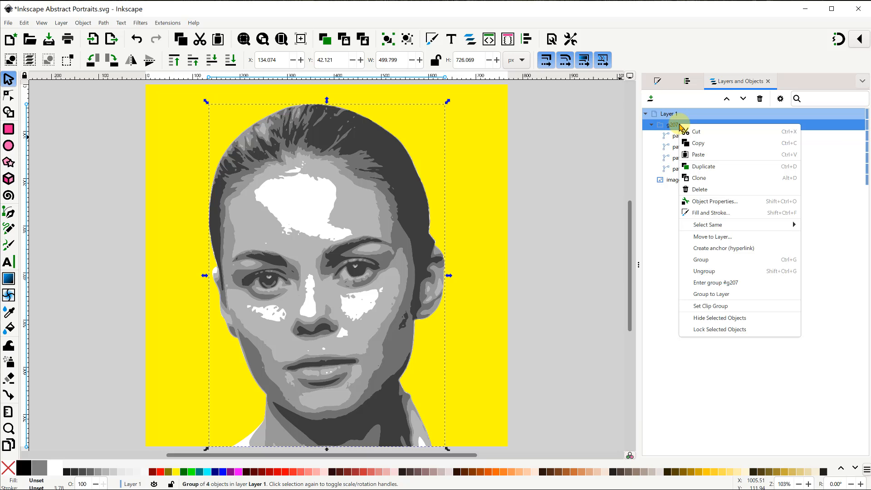
Ungroup the traced portrait into separate paths and hide the original image1 beneath them
{"action": "left_click", "coordinate": [714, 272]}
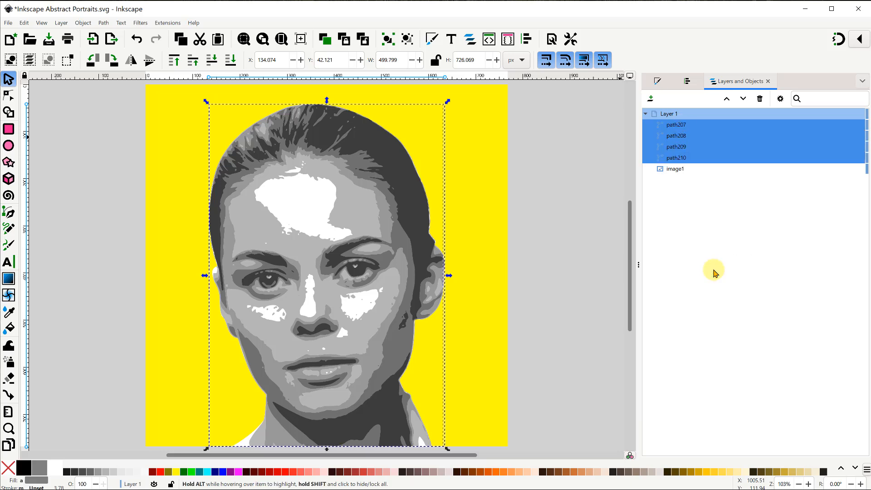
{"action": "left_click", "coordinate": [679, 170]}
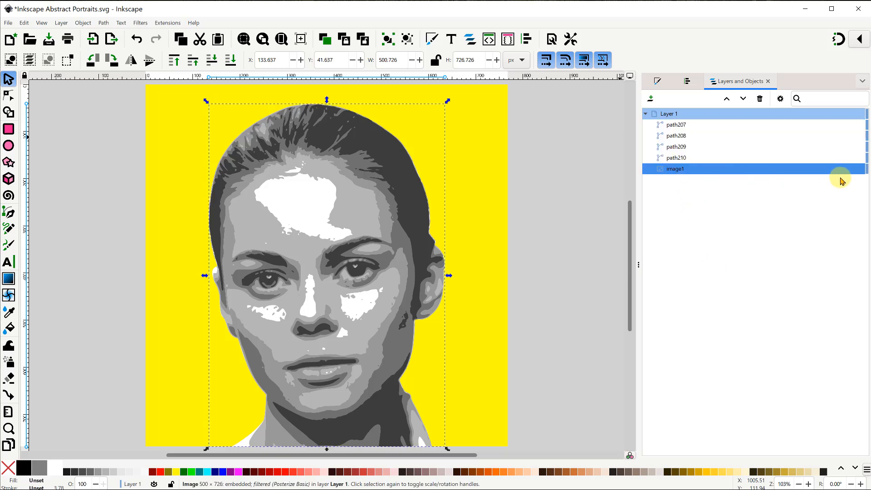
{"action": "left_click", "coordinate": [848, 170]}
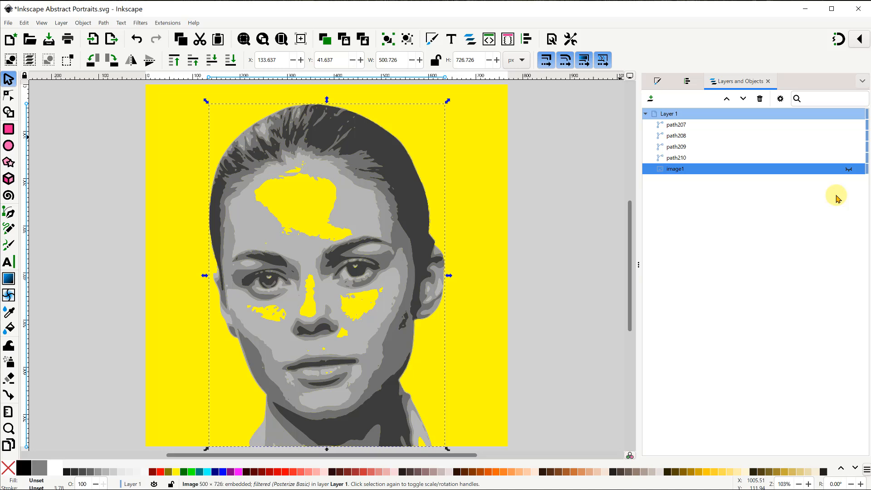
Hide all four traced paths and show them again one by one from path207 to path210 to inspect each tone
{"action": "left_click", "coordinate": [849, 125]}
{"action": "left_click", "coordinate": [849, 136]}
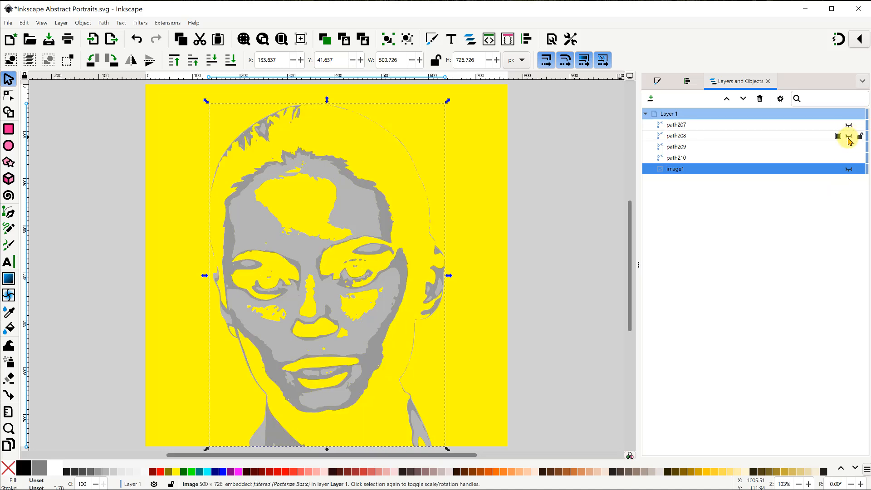
{"action": "left_click", "coordinate": [848, 147]}
{"action": "left_click", "coordinate": [849, 158]}
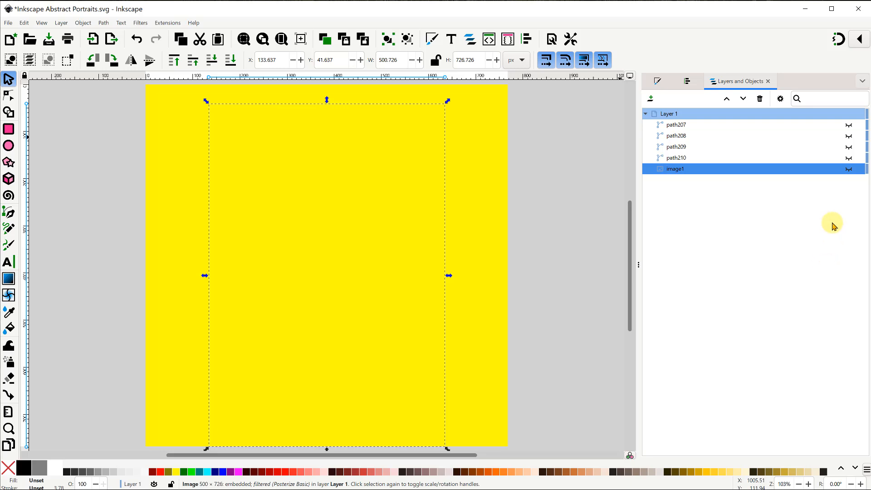
{"action": "left_click", "coordinate": [849, 126]}
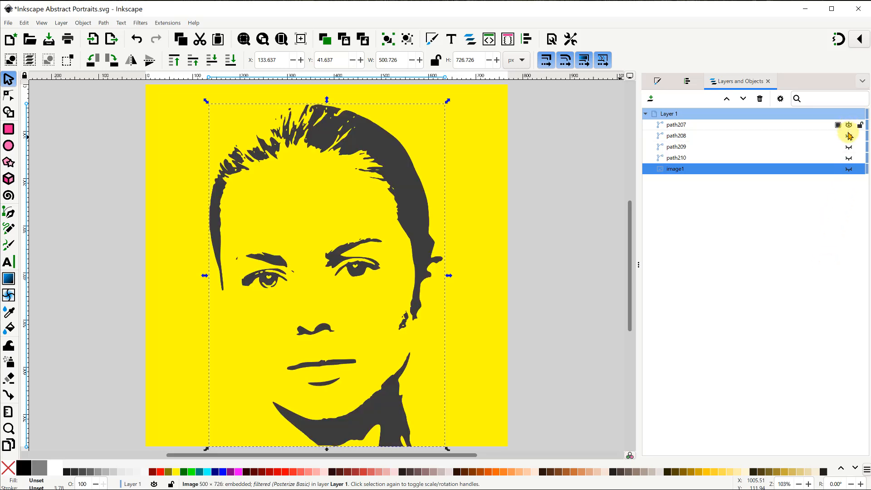
{"action": "left_click", "coordinate": [848, 136]}
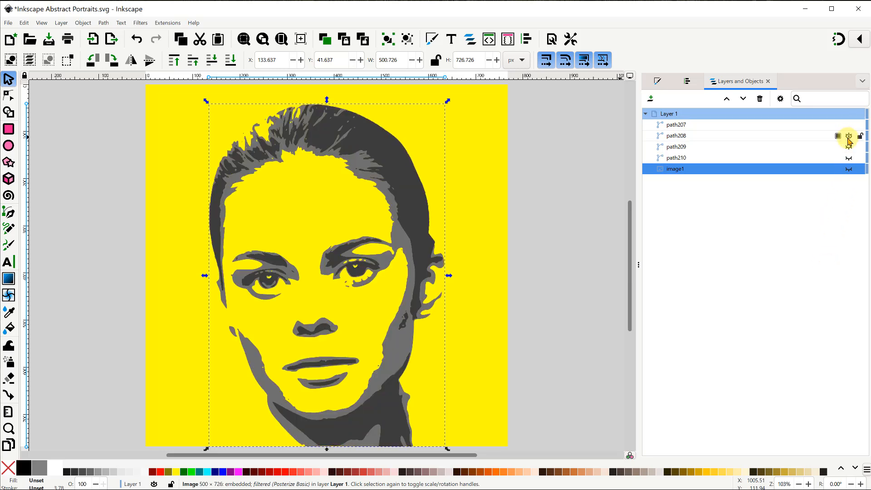
{"action": "left_click", "coordinate": [848, 147]}
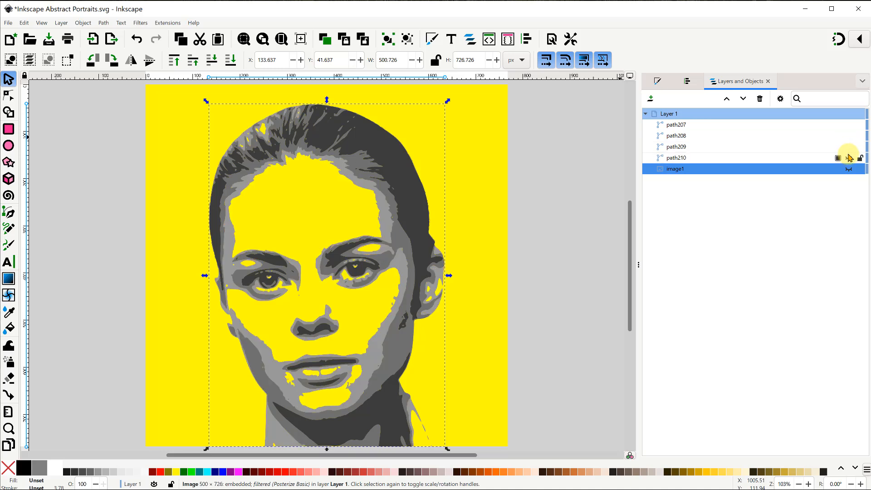
{"action": "left_click", "coordinate": [849, 158]}
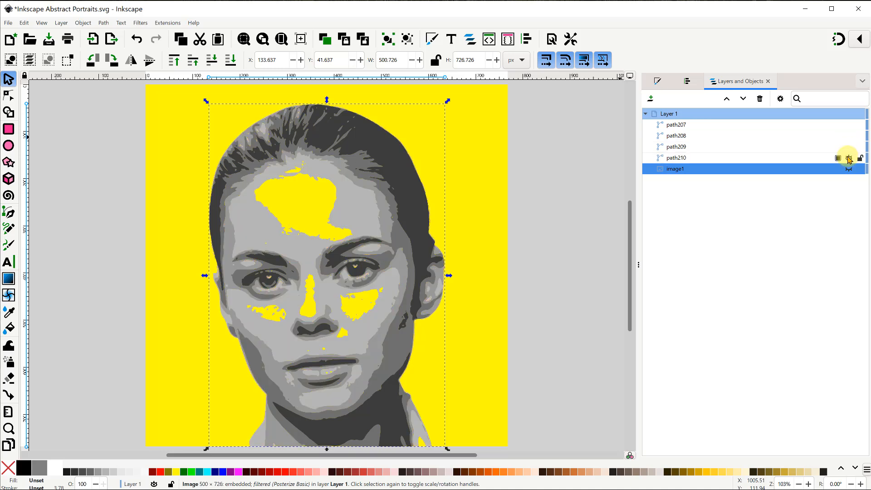
Collapse Layer 1 and duplicate it three times
{"action": "left_click", "coordinate": [645, 115]}
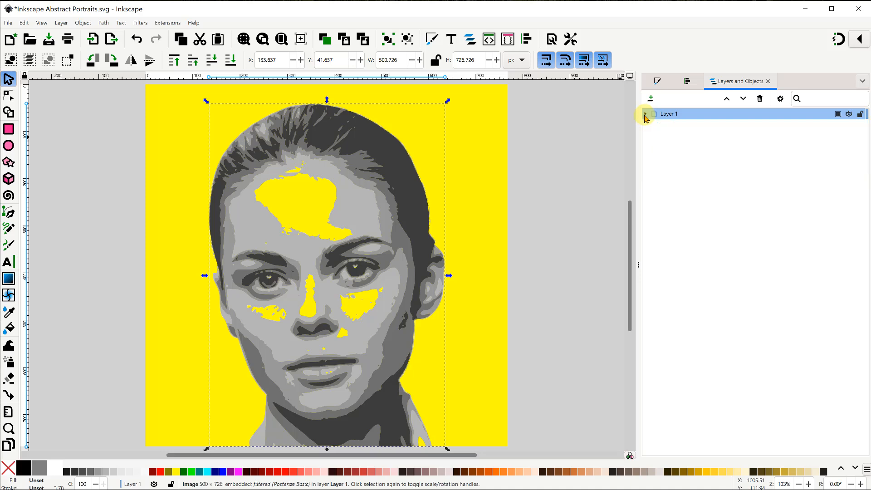
{"action": "right_click", "coordinate": [677, 115]}
{"action": "left_click", "coordinate": [716, 133]}
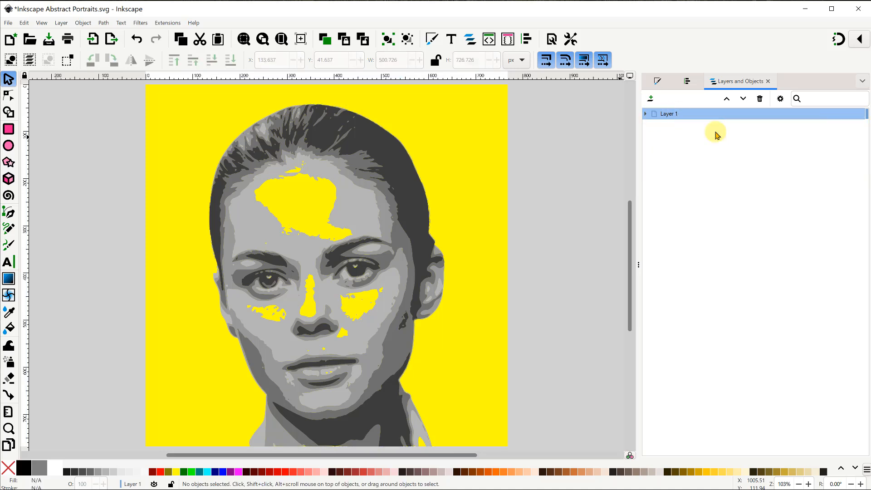
{"action": "right_click", "coordinate": [676, 125]}
{"action": "left_click", "coordinate": [713, 143]}
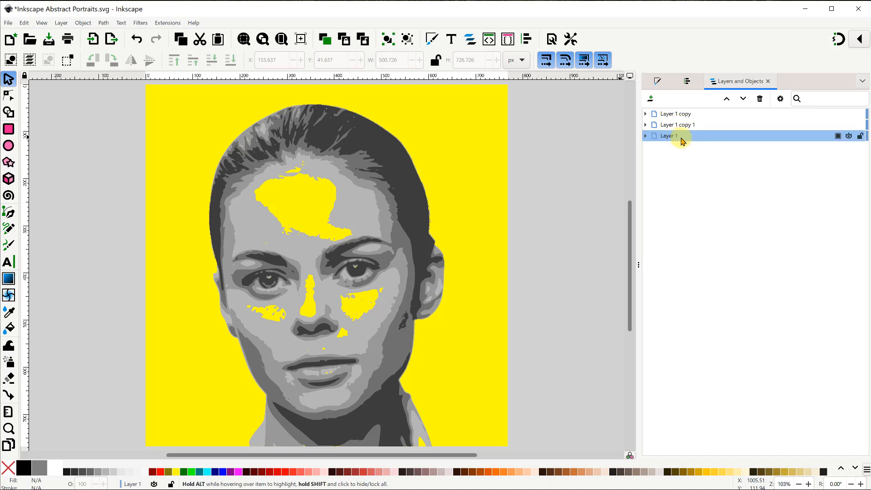
{"action": "right_click", "coordinate": [681, 140]}
{"action": "left_click", "coordinate": [699, 158]}
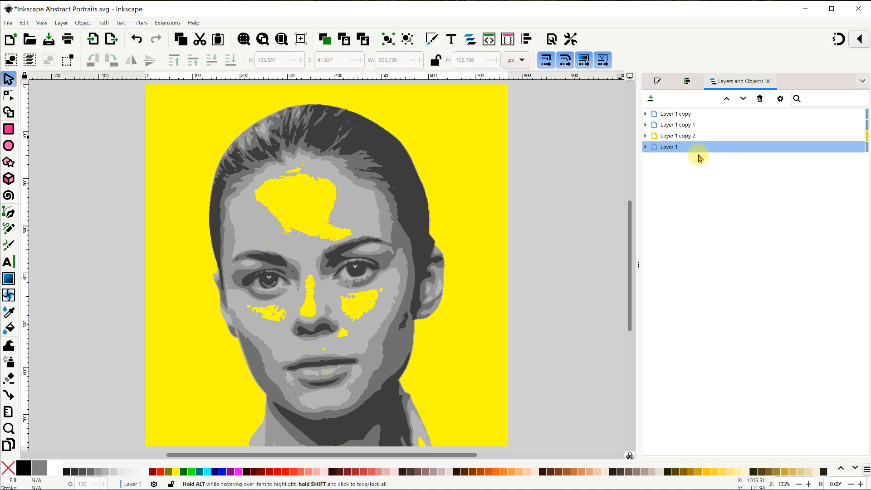
Rename the layer Layer 1 copy as Black and Layer 1 copy 1 as Dark
{"action": "double_click", "coordinate": [684, 114]}
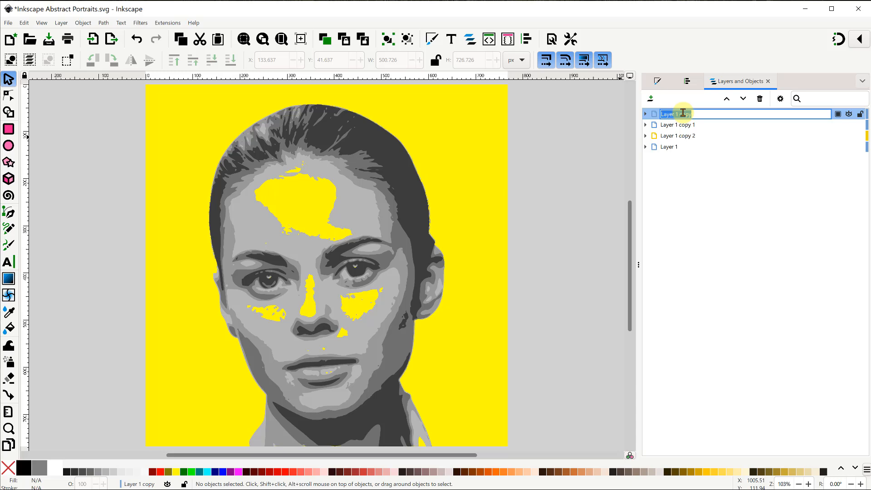
{"action": "type", "text": "Black"}
{"action": "key", "text": "Return"}
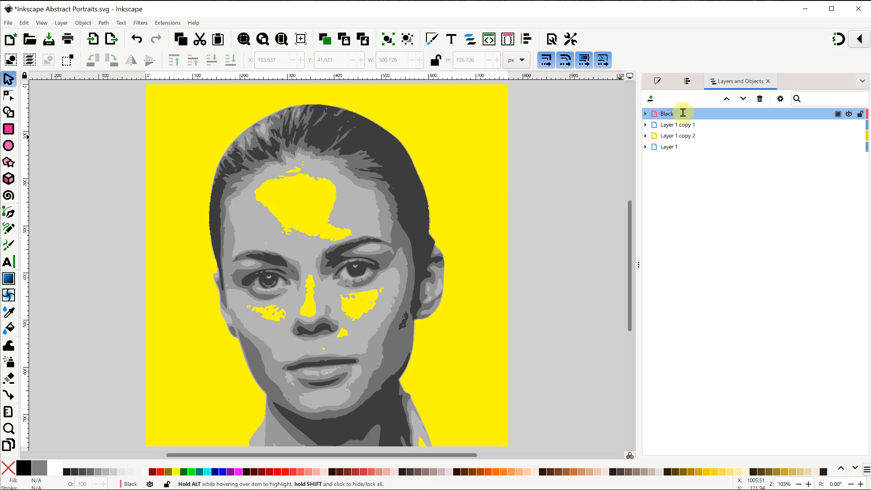
{"action": "double_click", "coordinate": [712, 124]}
{"action": "type", "text": "Dark"}
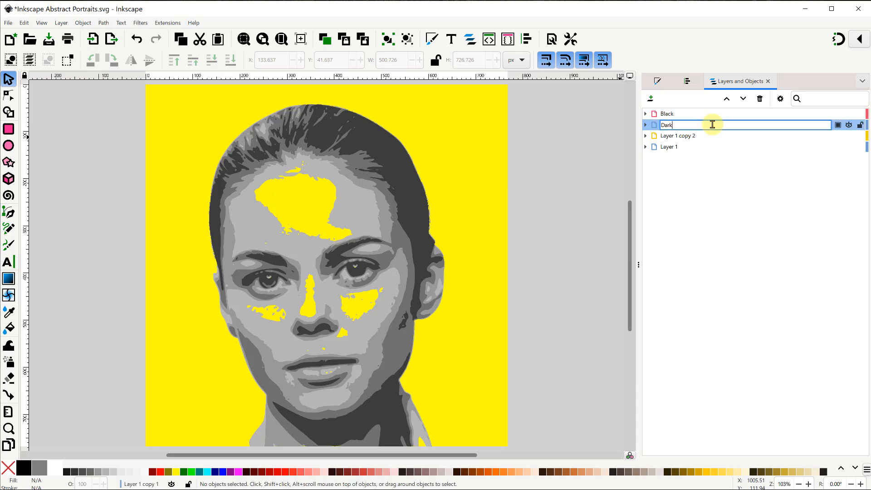
{"action": "key", "text": "Return"}
Rename the layer Layer 1 copy 2 as Medium and the original Layer 1 as Light
{"action": "double_click", "coordinate": [697, 136]}
{"action": "type", "text": "Mediu"}
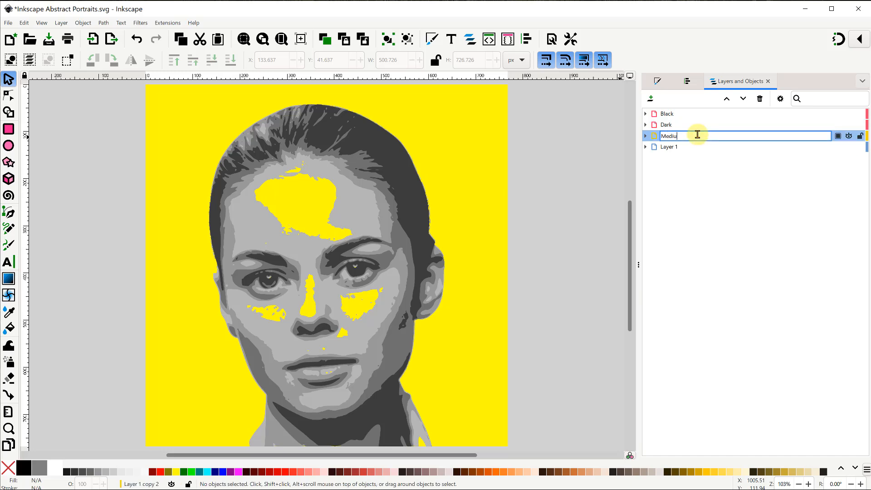
{"action": "type", "text": "m"}
{"action": "key", "text": "Return"}
{"action": "double_click", "coordinate": [680, 147]}
{"action": "type", "text": "Light"}
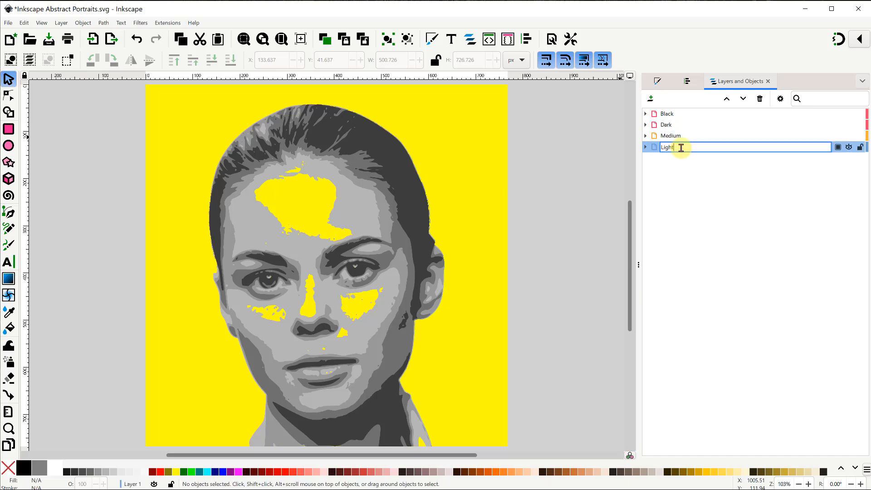
{"action": "key", "text": "Return"}
Delete the hidden image and the three lighter paths from the Black layer, keeping only path214, and collapse the layer
{"action": "left_click", "coordinate": [645, 113]}
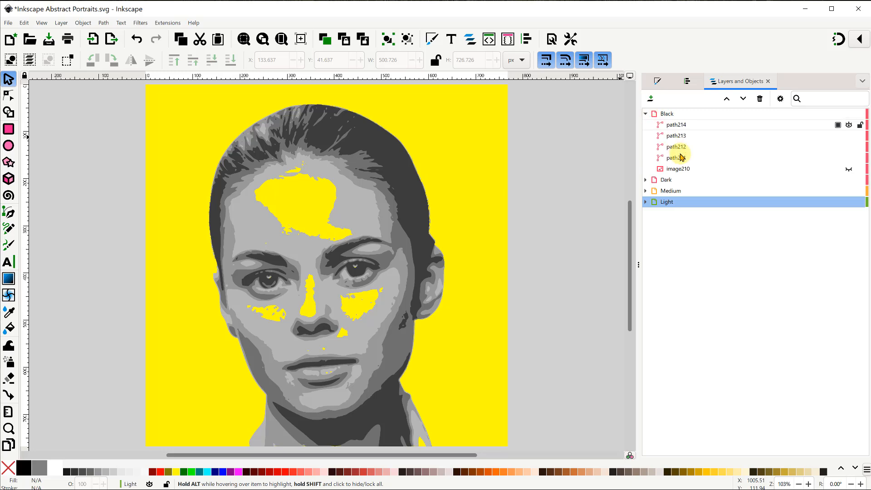
{"action": "left_click", "coordinate": [681, 169]}
{"action": "left_click", "coordinate": [761, 99]}
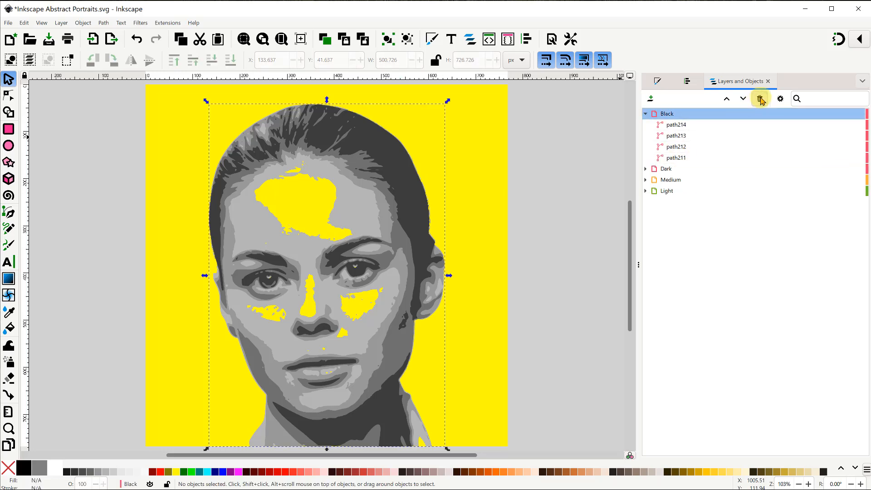
{"action": "left_click", "coordinate": [680, 136]}
{"action": "left_click", "coordinate": [681, 158], "text": "shift"}
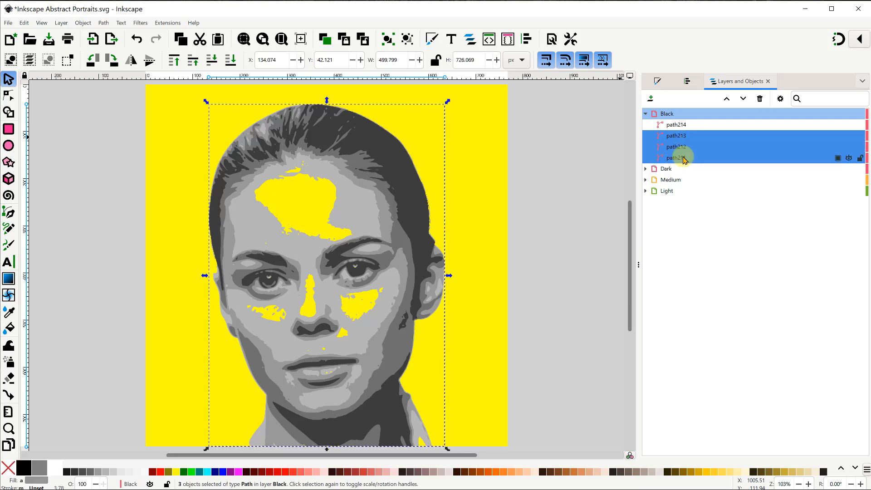
{"action": "left_click", "coordinate": [760, 100]}
{"action": "left_click", "coordinate": [646, 114]}
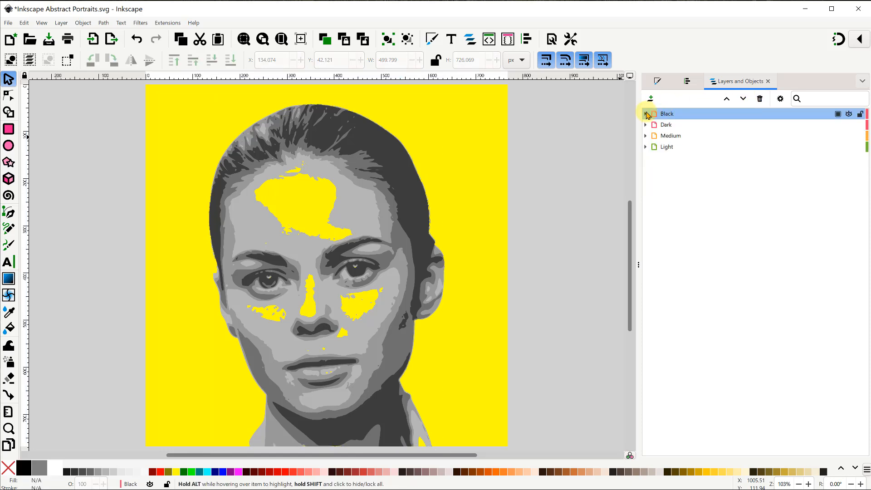
Delete the hidden image and every path except path217 from the Dark layer, and collapse the layer
{"action": "left_click", "coordinate": [645, 125]}
{"action": "left_click", "coordinate": [676, 179]}
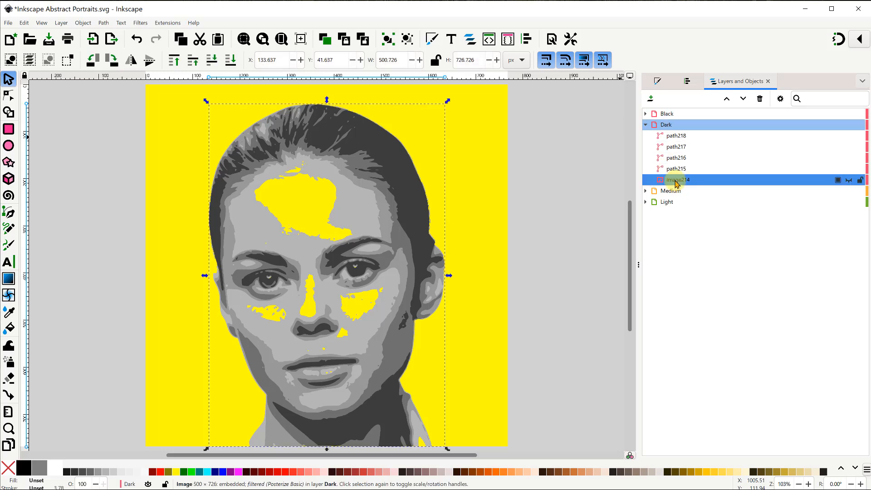
{"action": "left_click", "coordinate": [760, 100]}
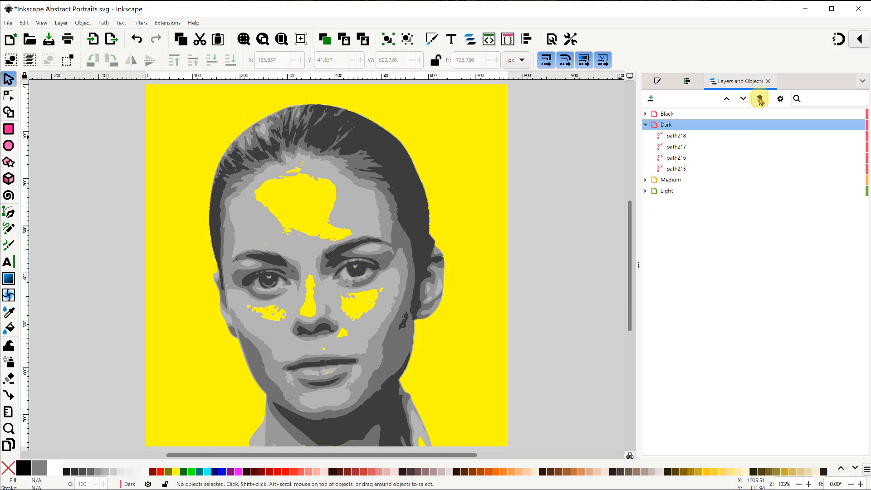
{"action": "left_click", "coordinate": [677, 136]}
{"action": "left_click", "coordinate": [761, 99]}
{"action": "left_click", "coordinate": [676, 147]}
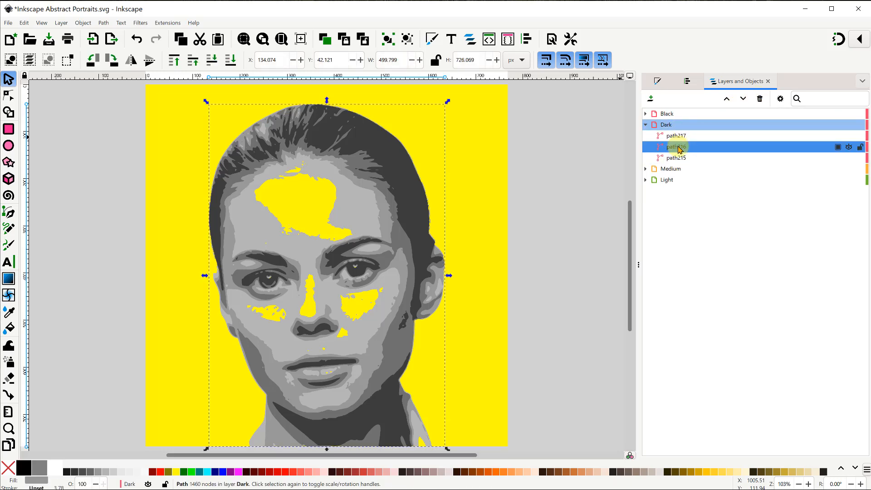
{"action": "left_click", "coordinate": [676, 158], "text": "shift"}
{"action": "left_click", "coordinate": [761, 99]}
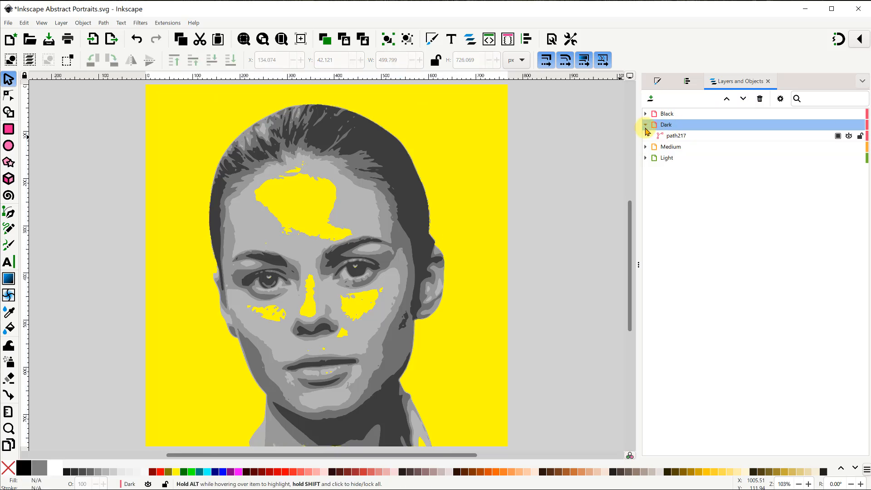
{"action": "left_click", "coordinate": [645, 125]}
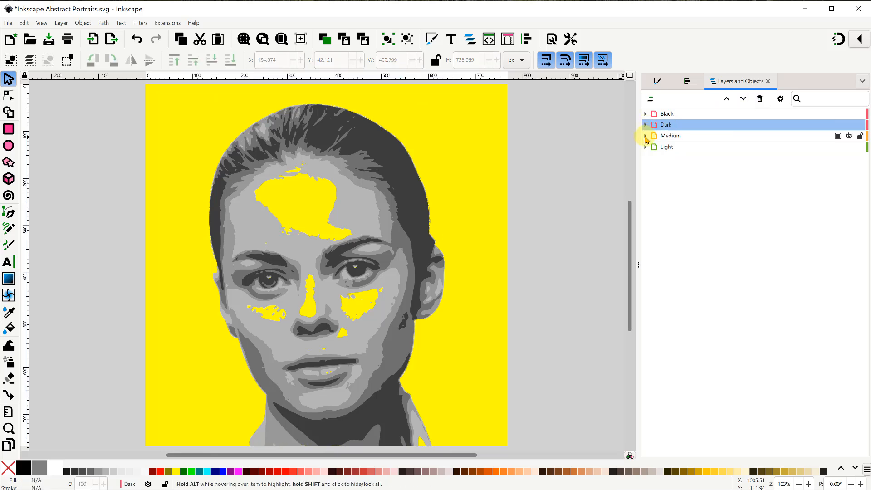
Delete the hidden image and every path except path220 from the Medium layer
{"action": "left_click", "coordinate": [645, 136]}
{"action": "left_click", "coordinate": [676, 191]}
{"action": "left_click", "coordinate": [760, 99]}
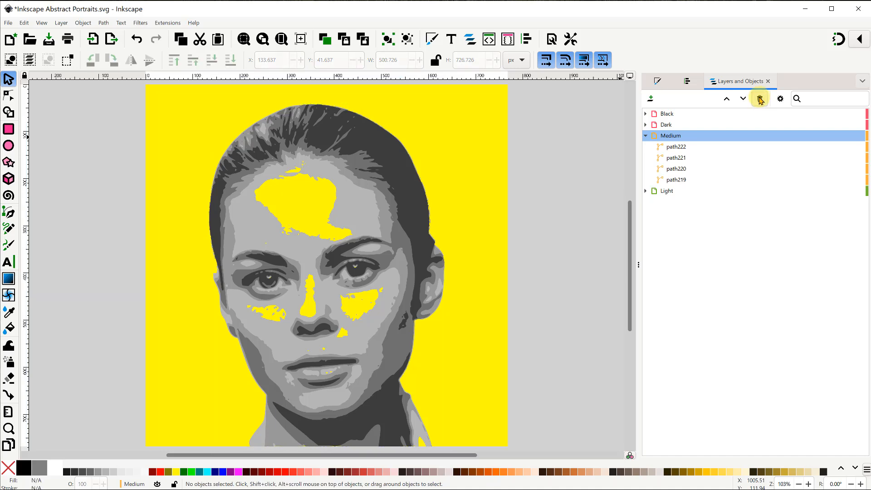
{"action": "left_click", "coordinate": [676, 146]}
{"action": "left_click", "coordinate": [675, 157], "text": "shift"}
{"action": "left_click", "coordinate": [761, 99]}
{"action": "left_click", "coordinate": [760, 99]}
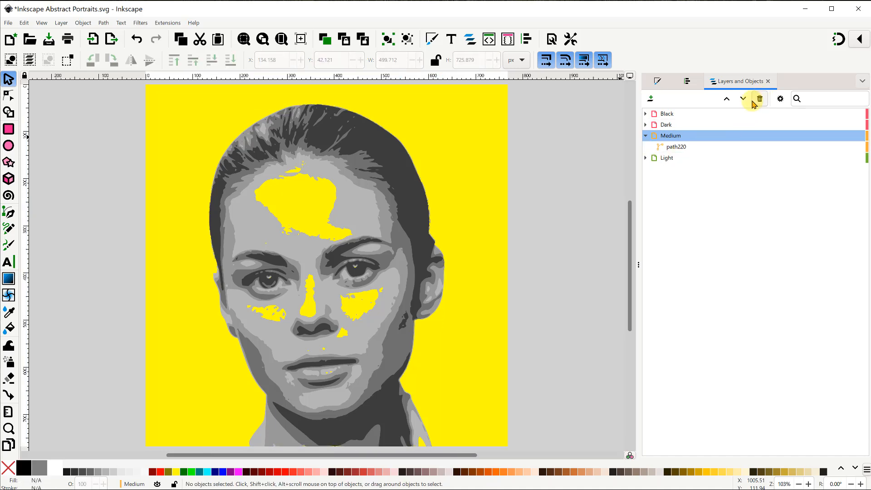
Collapse the Medium layer and delete the hidden image and every path except path210 from the Light layer
{"action": "left_click", "coordinate": [646, 135]}
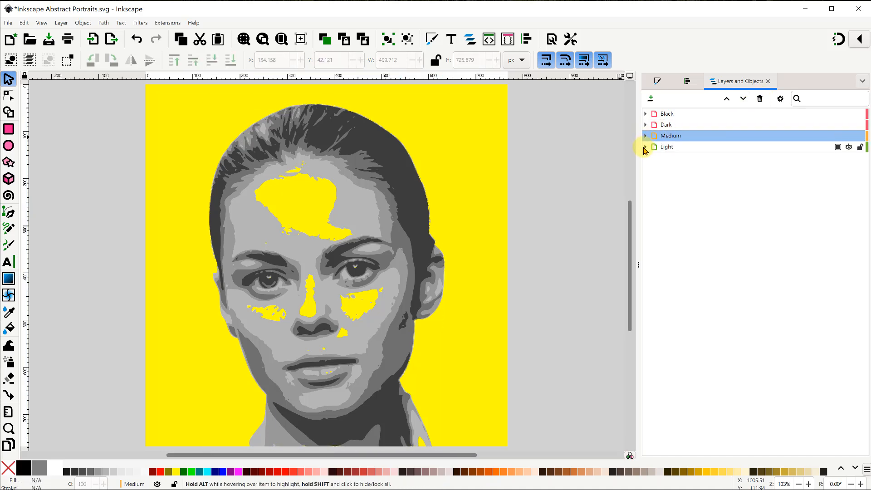
{"action": "left_click", "coordinate": [645, 147]}
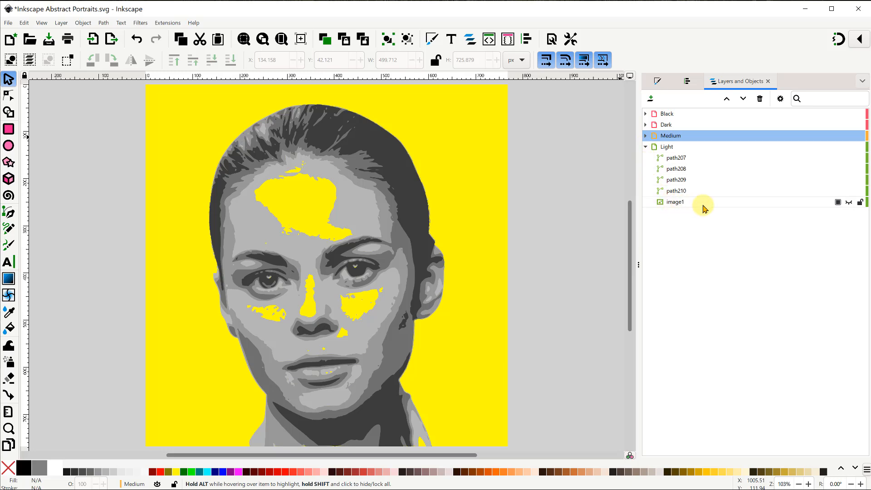
{"action": "left_click", "coordinate": [679, 158]}
{"action": "left_click", "coordinate": [679, 179], "text": "shift"}
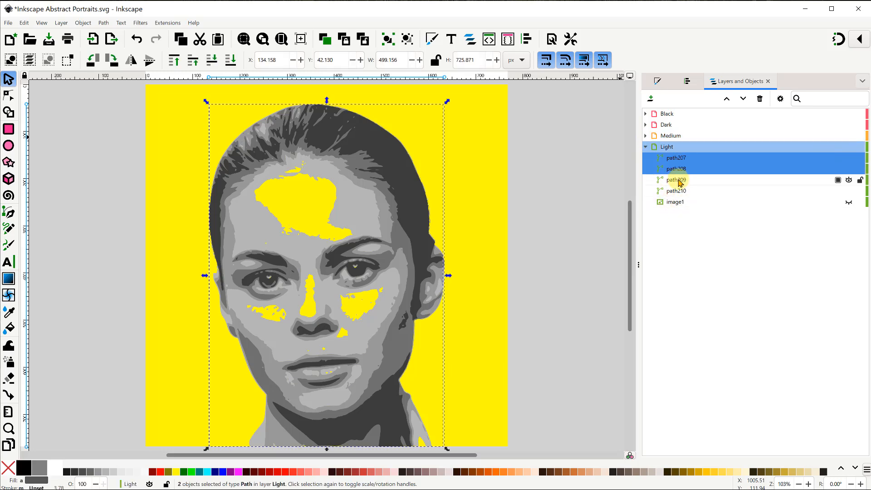
{"action": "left_click", "coordinate": [645, 147]}
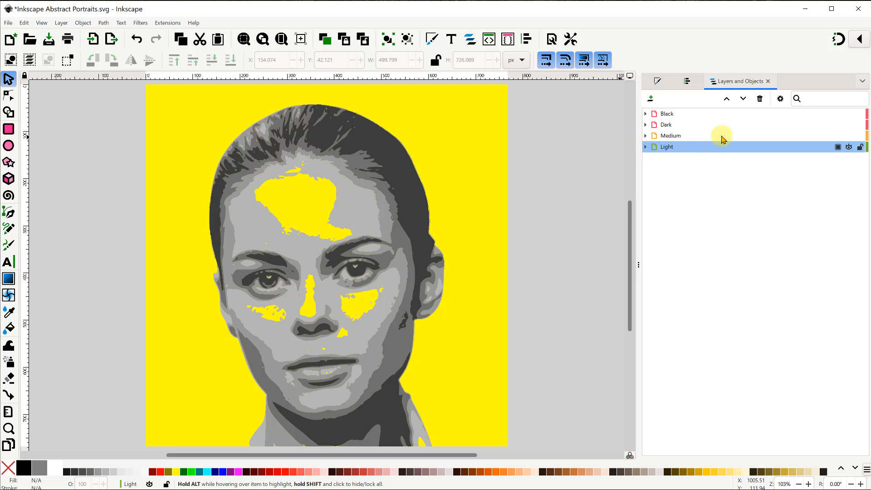
Check the separated tones by hiding the Black, Dark, Medium and Light layers one by one and showing them again
{"action": "left_click", "coordinate": [849, 114]}
{"action": "left_click", "coordinate": [848, 125]}
{"action": "left_click", "coordinate": [849, 136]}
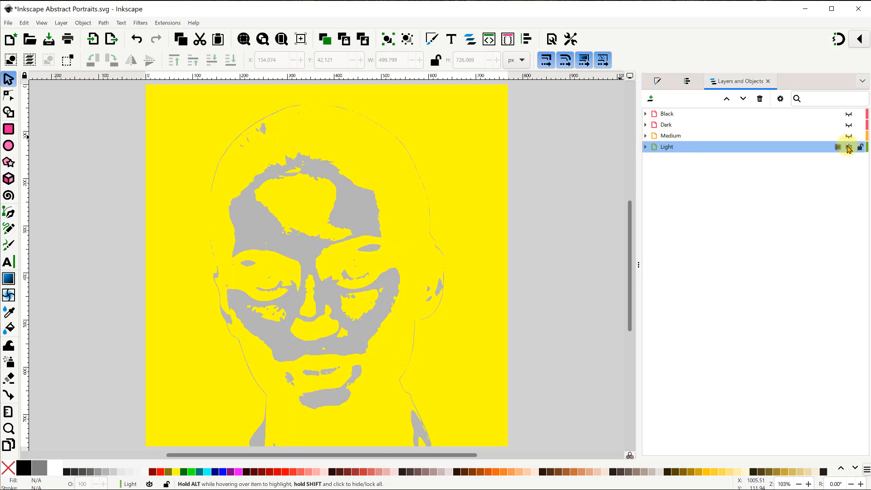
{"action": "left_click", "coordinate": [849, 147]}
{"action": "left_click", "coordinate": [848, 114]}
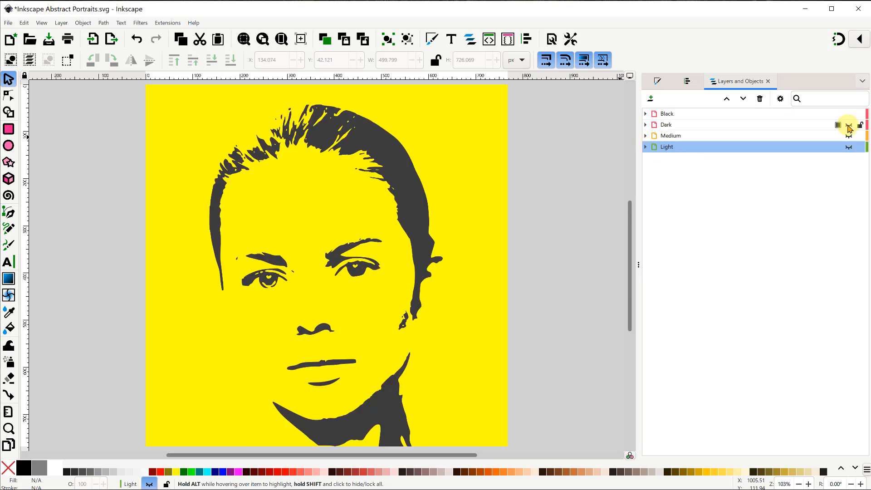
{"action": "left_click", "coordinate": [849, 125]}
{"action": "left_click", "coordinate": [848, 136]}
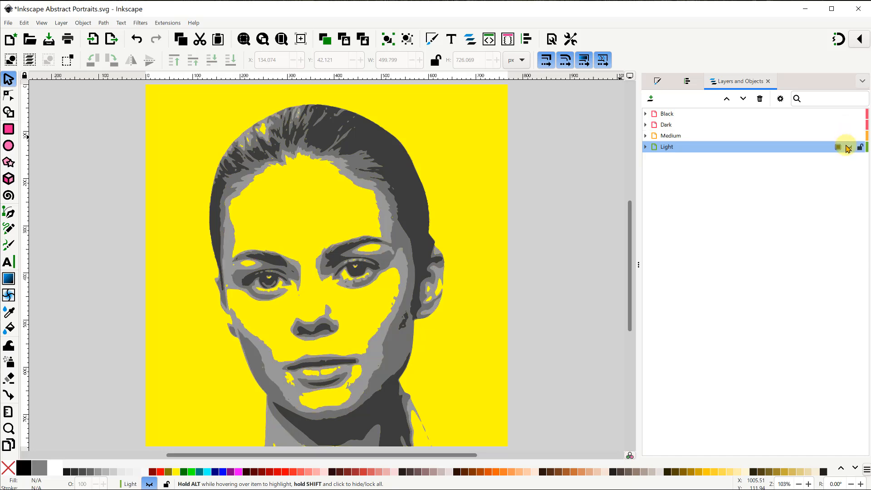
{"action": "left_click", "coordinate": [849, 147]}
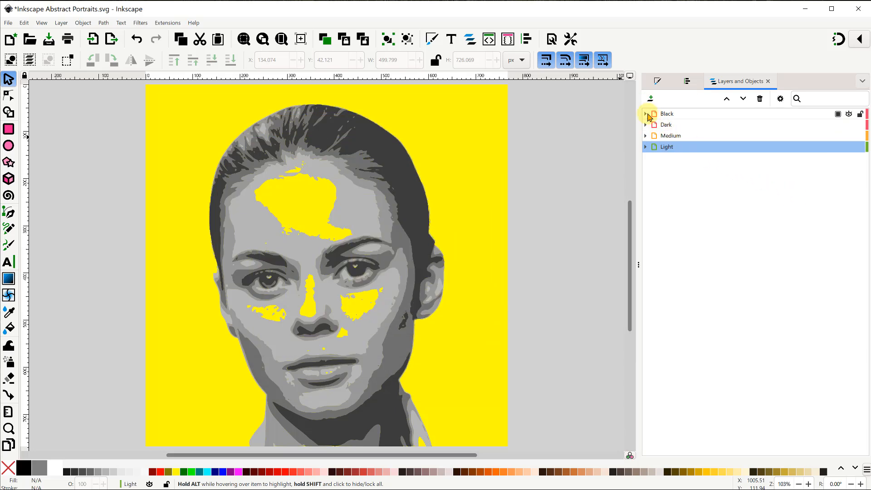
Fill path214 in the Black layer with pure black, and collapse and lock the layer
{"action": "left_click", "coordinate": [646, 114]}
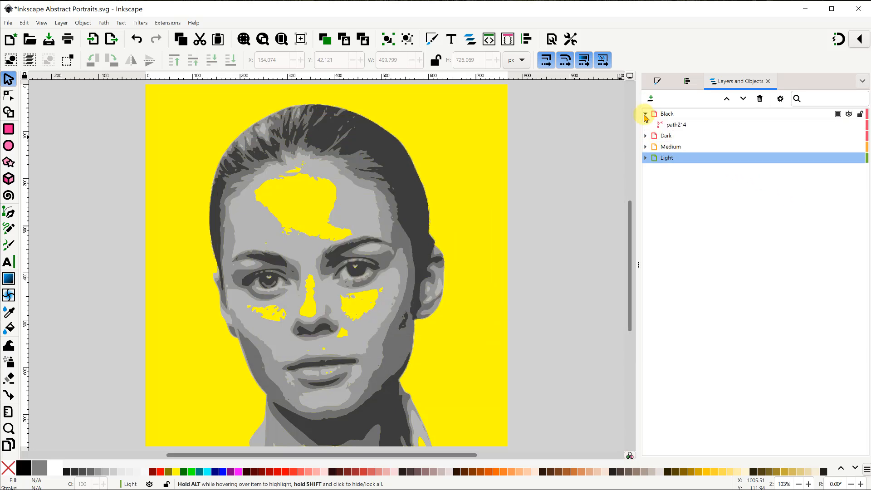
{"action": "left_click", "coordinate": [678, 126]}
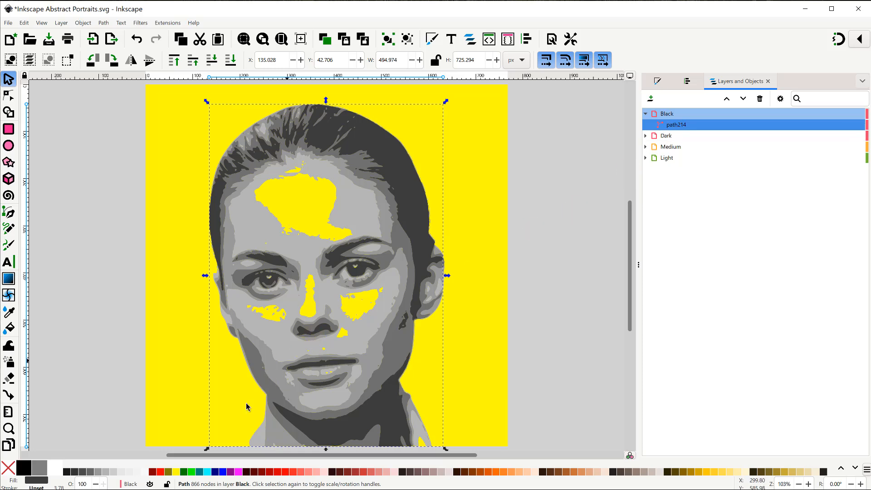
{"action": "left_click", "coordinate": [160, 472]}
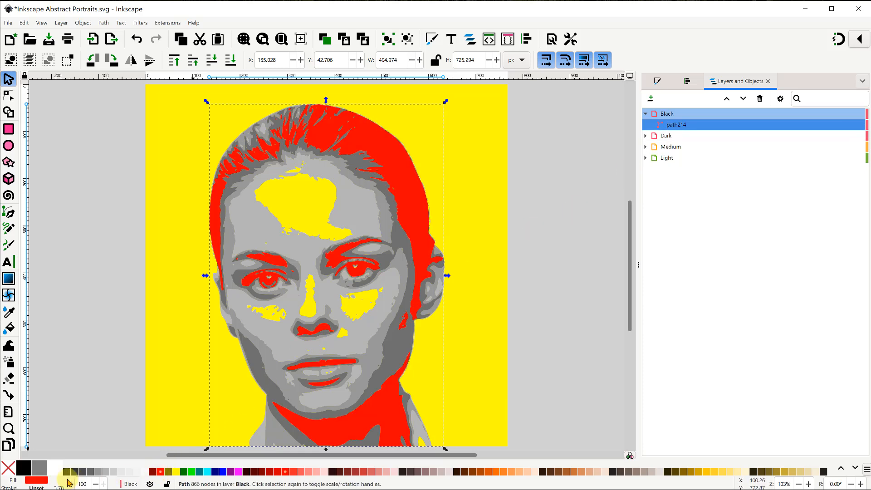
{"action": "left_click", "coordinate": [22, 468]}
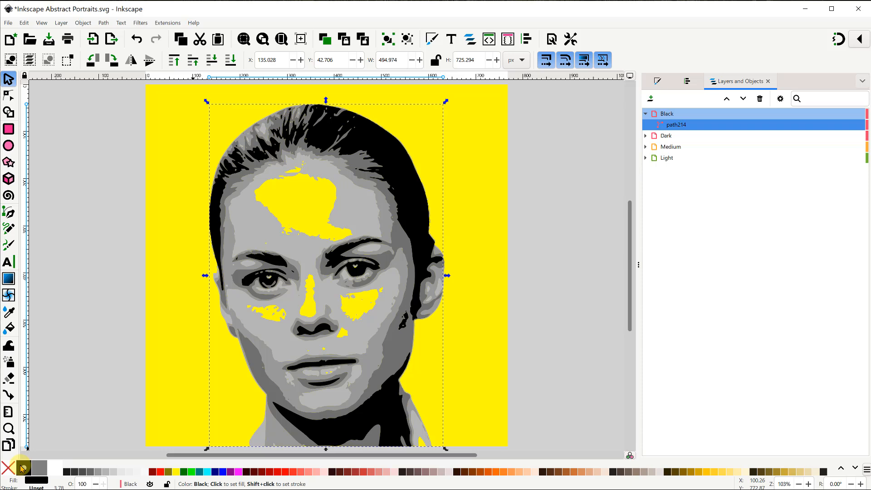
{"action": "left_click", "coordinate": [646, 114]}
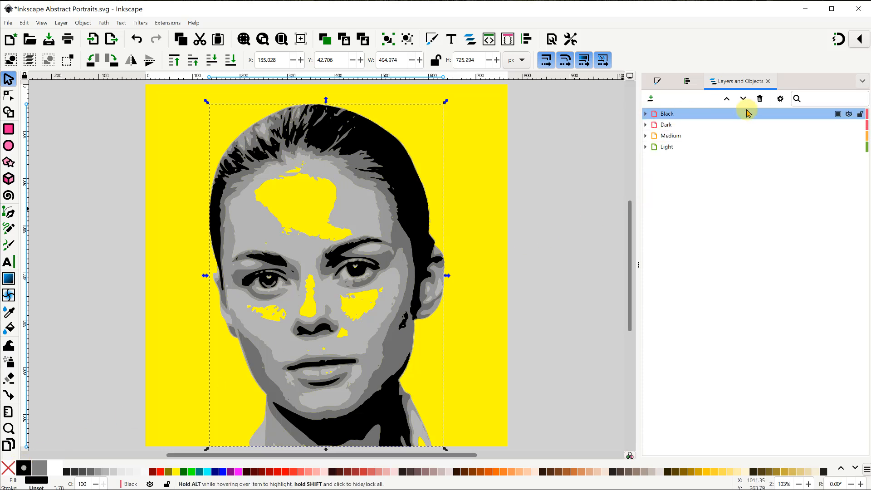
{"action": "left_click", "coordinate": [860, 114]}
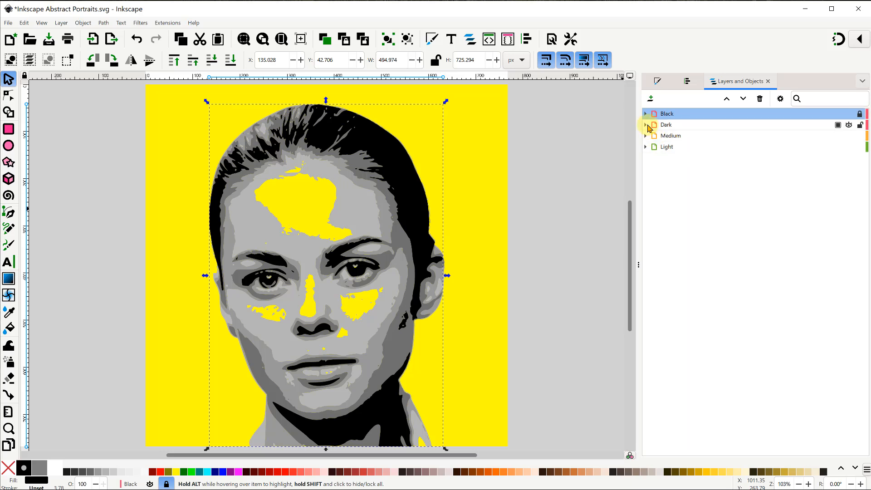
Turn path217 in the Dark layer into a clip group and inspect the group's clip contents
{"action": "left_click", "coordinate": [645, 124]}
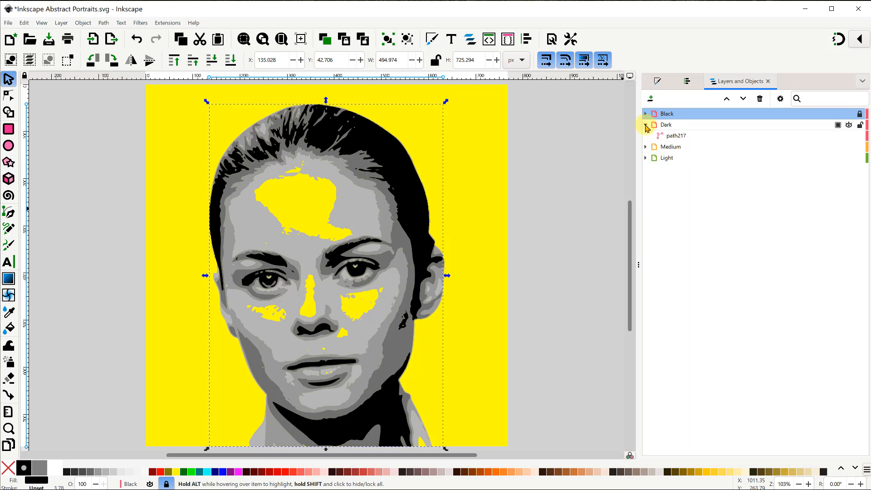
{"action": "left_click", "coordinate": [683, 136]}
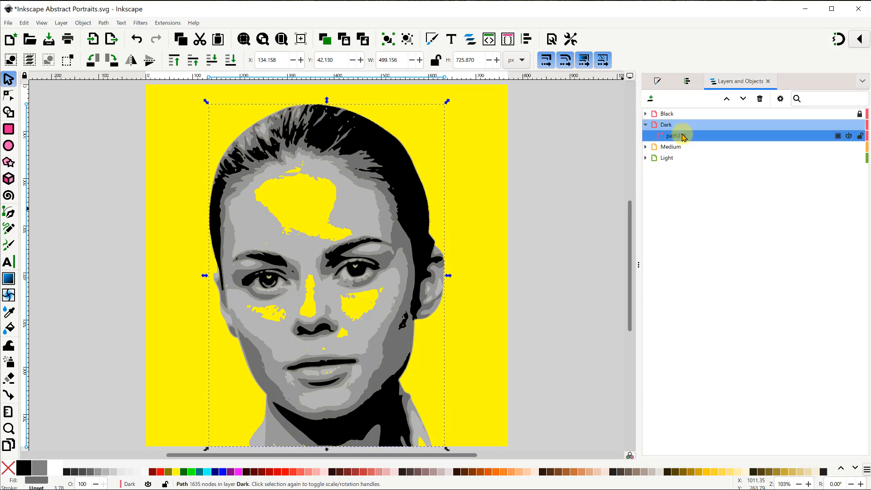
{"action": "right_click", "coordinate": [683, 136]}
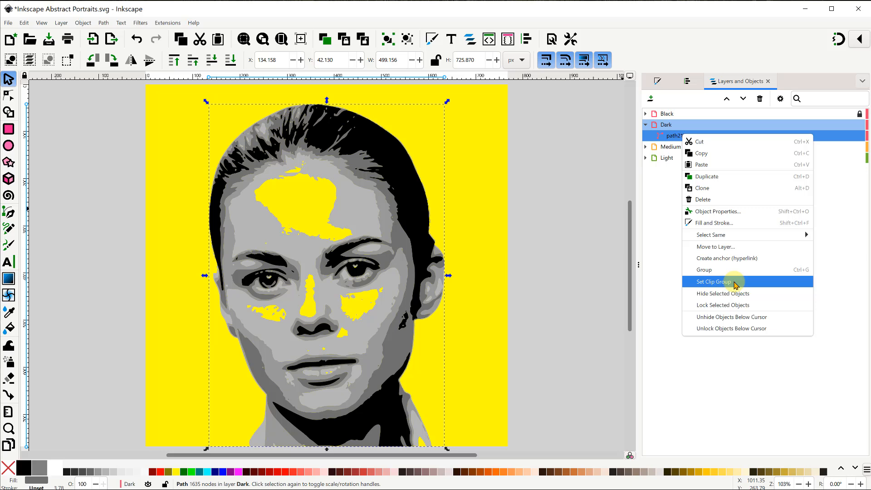
{"action": "left_click", "coordinate": [735, 284]}
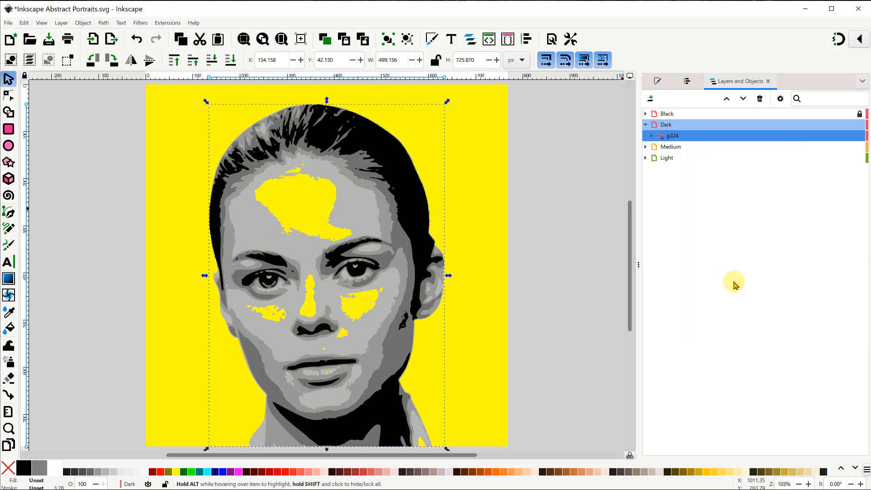
{"action": "left_click", "coordinate": [651, 136]}
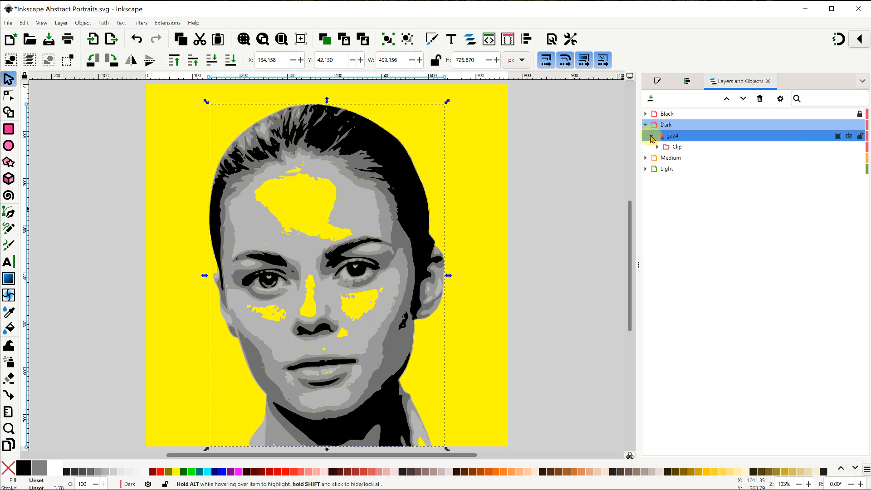
{"action": "left_click", "coordinate": [657, 148]}
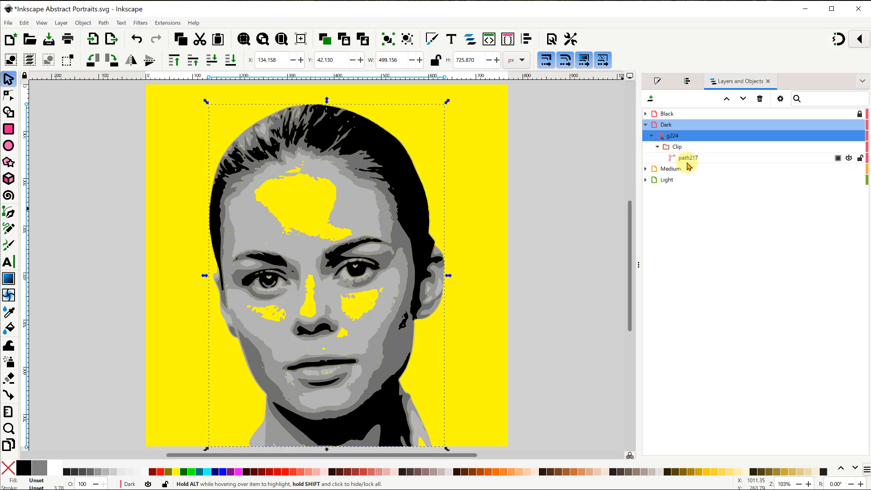
{"action": "left_click", "coordinate": [651, 136]}
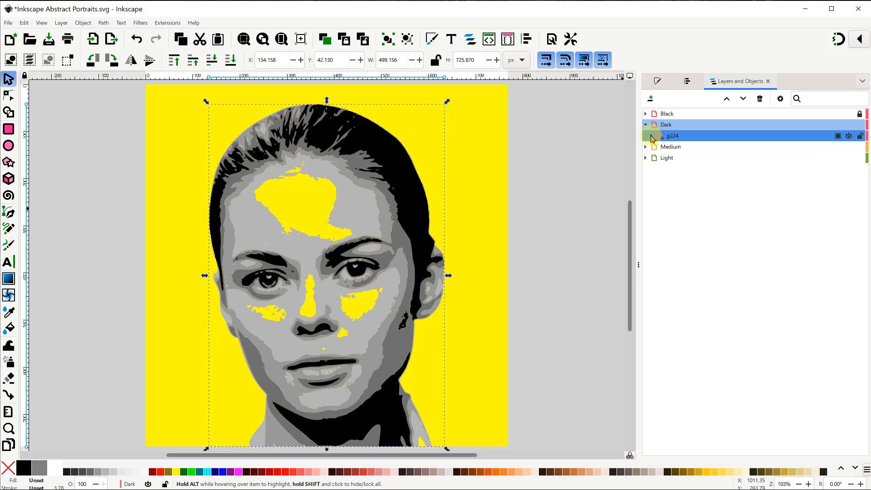
Switch to the project folder in File Explorer and place For Dark Layer.jpg on the canvas in the Dark layer
{"action": "key", "text": "alt+Tab"}
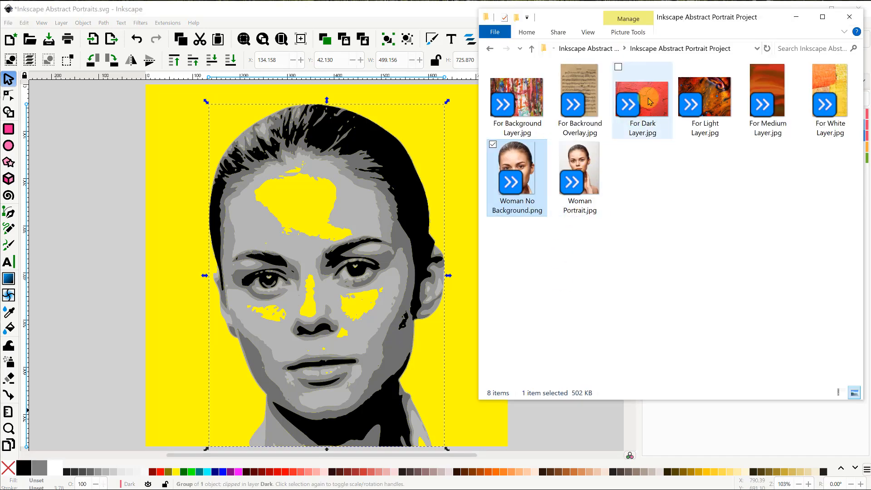
{"action": "left_click_drag", "start_coordinate": [642, 102], "coordinate": [152, 279]}
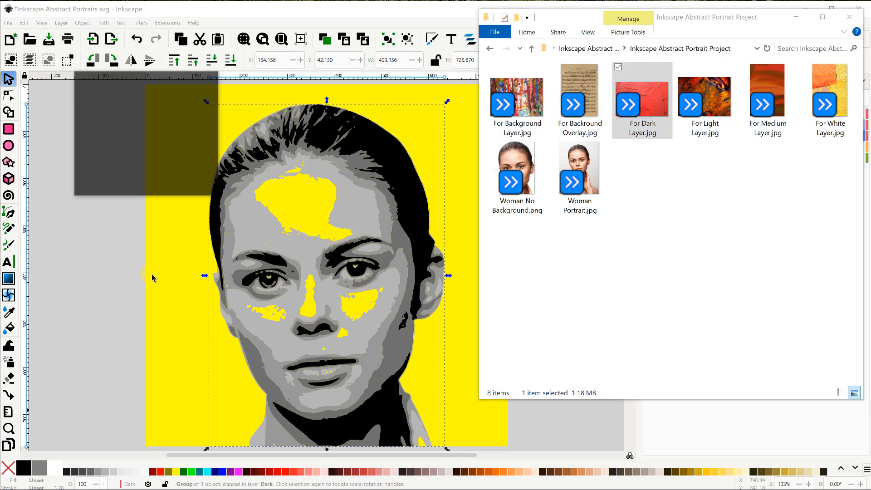
{"action": "left_click", "coordinate": [193, 189]}
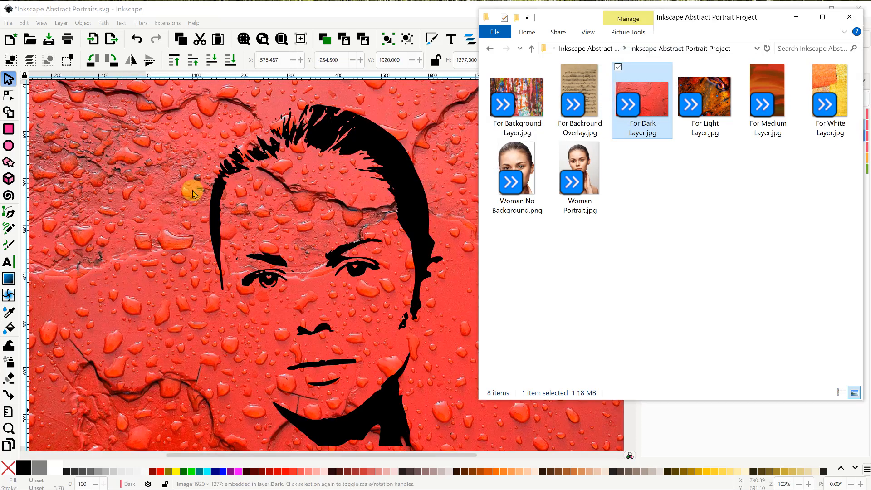
Scale the red texture image down to about 1254 × 834 px and move it so it covers the portrait
{"action": "scroll", "coordinate": [554, 160], "scroll_direction": "down", "scroll_amount": 3}
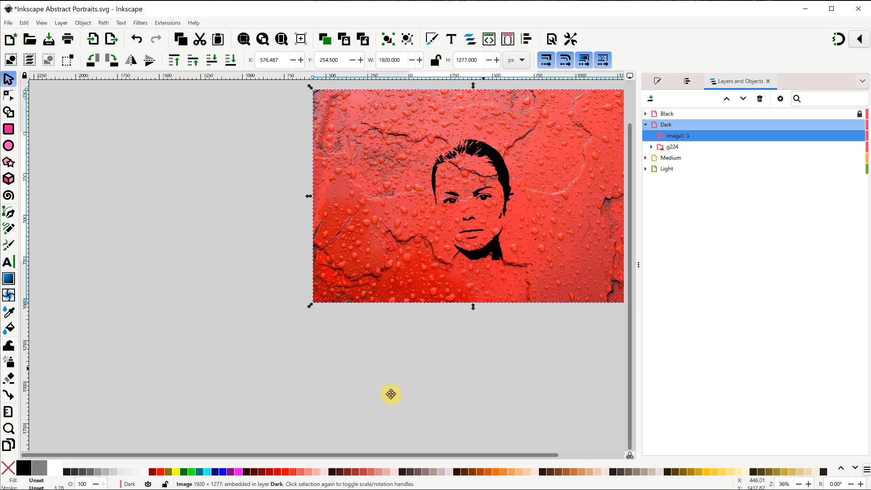
{"action": "left_click_drag", "start_coordinate": [526, 342], "coordinate": [415, 261]}
{"action": "left_click_drag", "start_coordinate": [251, 169], "coordinate": [296, 206]}
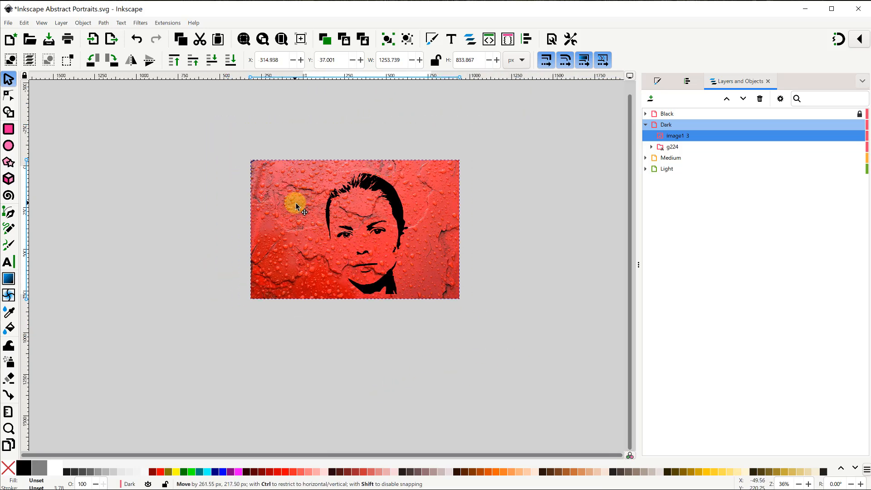
{"action": "left_click", "coordinate": [282, 40]}
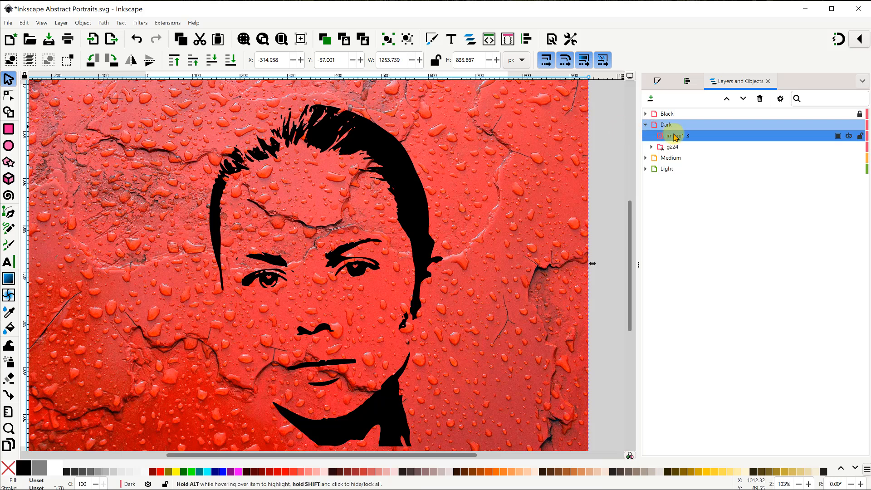
Try the red texture inside the Dark layer's clip group, shift it slightly, and take it back out of the group
{"action": "left_click_drag", "start_coordinate": [678, 138], "coordinate": [714, 147]}
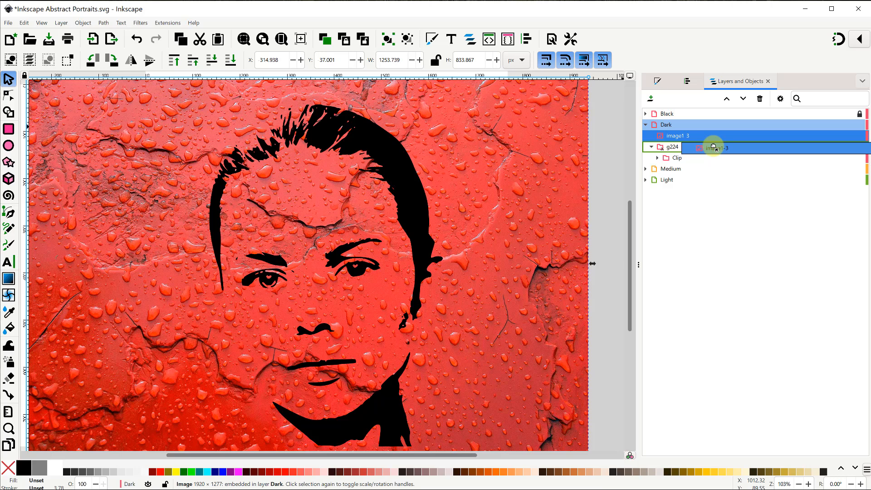
{"action": "left_click_drag", "start_coordinate": [714, 148], "coordinate": [713, 148]}
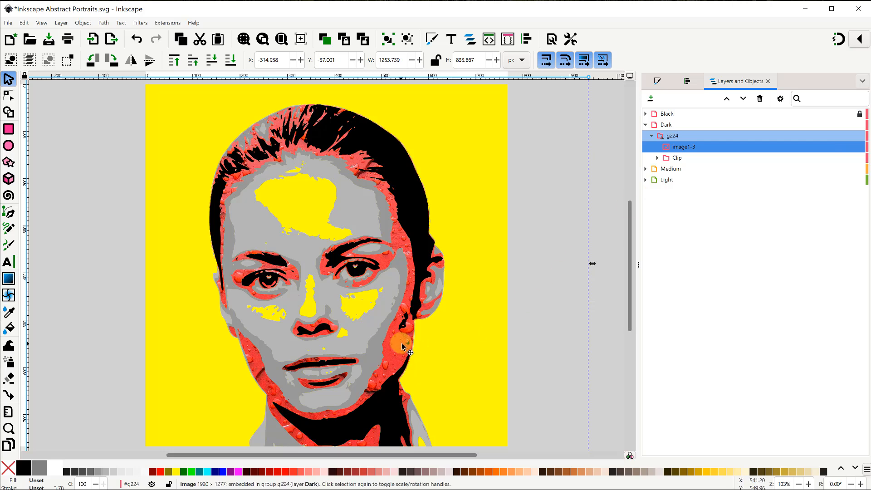
{"action": "mouse_move", "coordinate": [398, 345]}
{"action": "left_mouse_down"}
{"action": "mouse_move", "coordinate": [370, 335]}
{"action": "mouse_move", "coordinate": [430, 331]}
{"action": "mouse_move", "coordinate": [379, 340]}
{"action": "mouse_move", "coordinate": [398, 348]}
{"action": "left_mouse_up"}
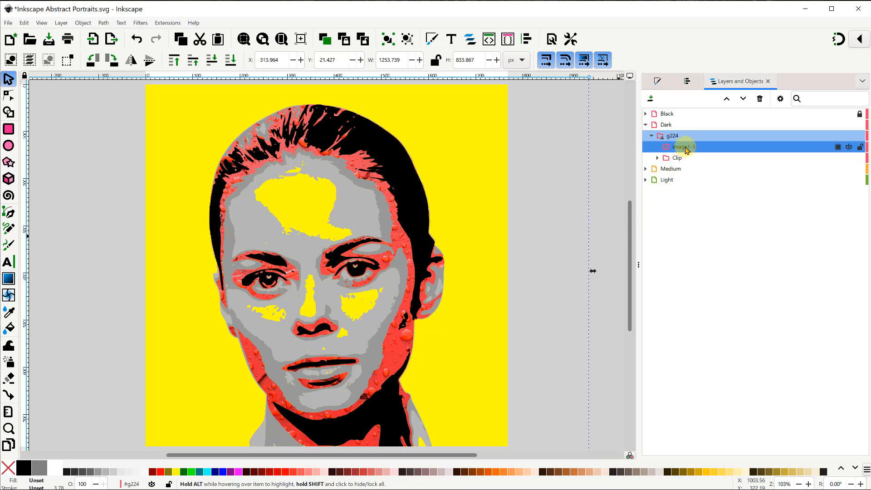
{"action": "left_click_drag", "start_coordinate": [686, 150], "coordinate": [693, 128]}
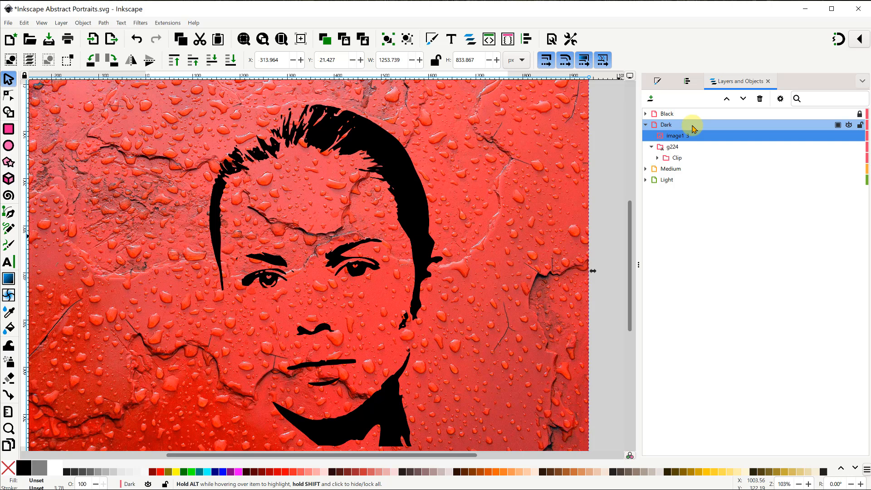
Rotate the red texture image 90° clockwise and shift it over the portrait
{"action": "scroll", "coordinate": [597, 178], "scroll_direction": "down", "scroll_amount": 3, "text": "ctrl"}
{"action": "left_click", "coordinate": [111, 60]}
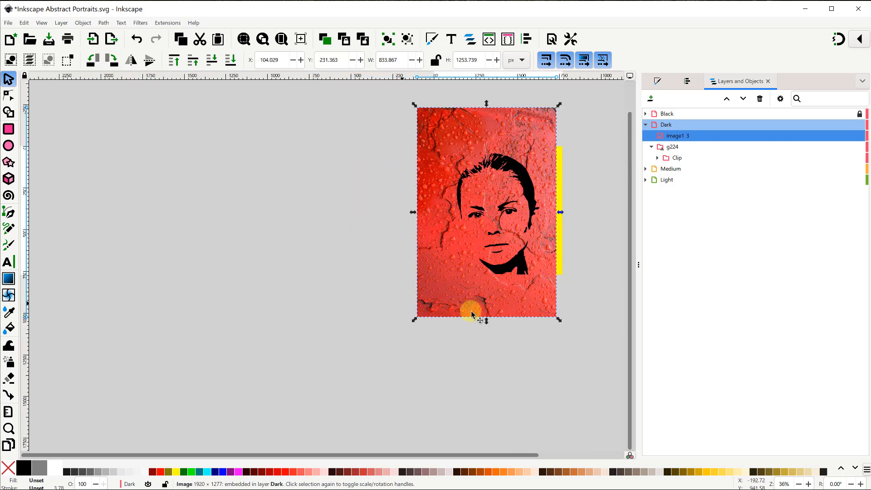
{"action": "left_click_drag", "start_coordinate": [501, 307], "coordinate": [514, 305]}
Enlarge the rotated texture to about 894 × 1345 px and move it into clip group g224 in the Dark layer
{"action": "left_click_drag", "start_coordinate": [428, 211], "coordinate": [422, 214]}
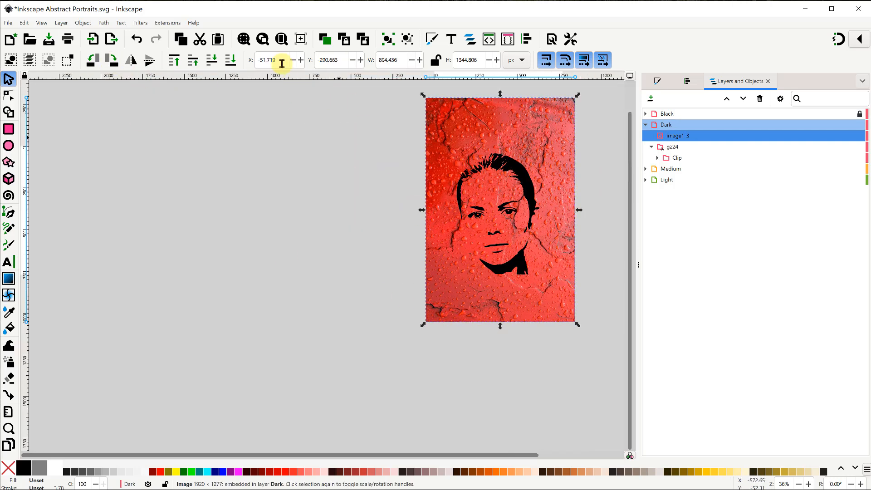
{"action": "left_click", "coordinate": [281, 38]}
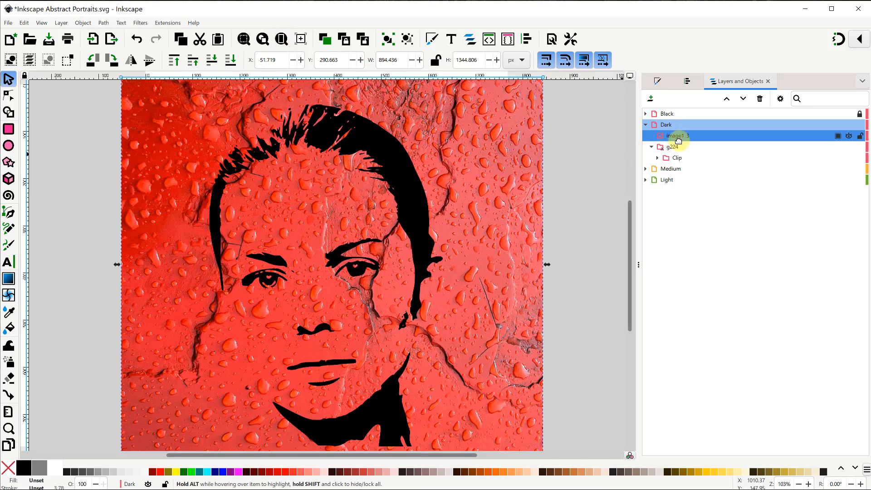
{"action": "left_click_drag", "start_coordinate": [678, 141], "coordinate": [684, 148]}
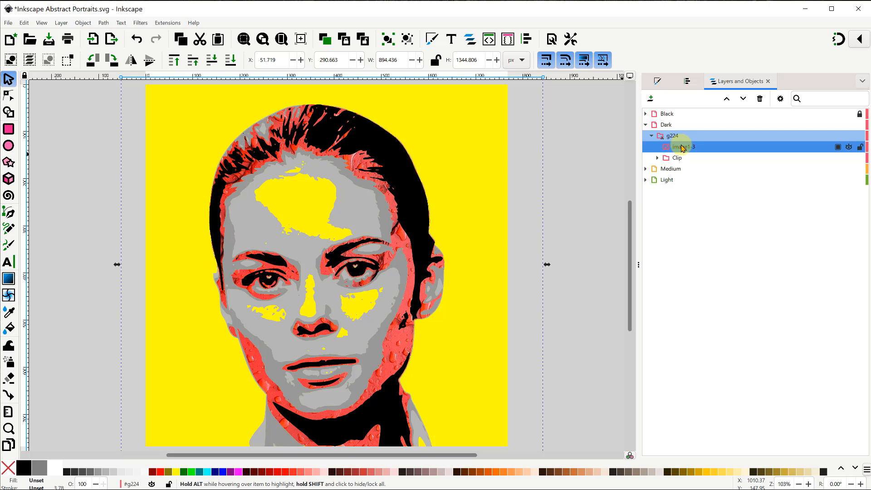
Apply a Lightness-Contrast filter to the red texture in the Dark layer with lightness -7.79 and contrast 17.76, using the live preview
{"action": "left_click", "coordinate": [140, 22]}
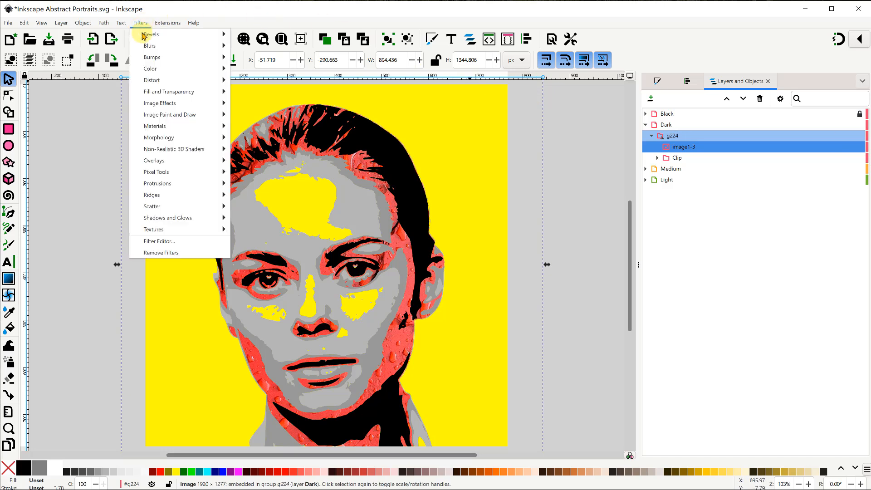
{"action": "mouse_move", "coordinate": [151, 69]}
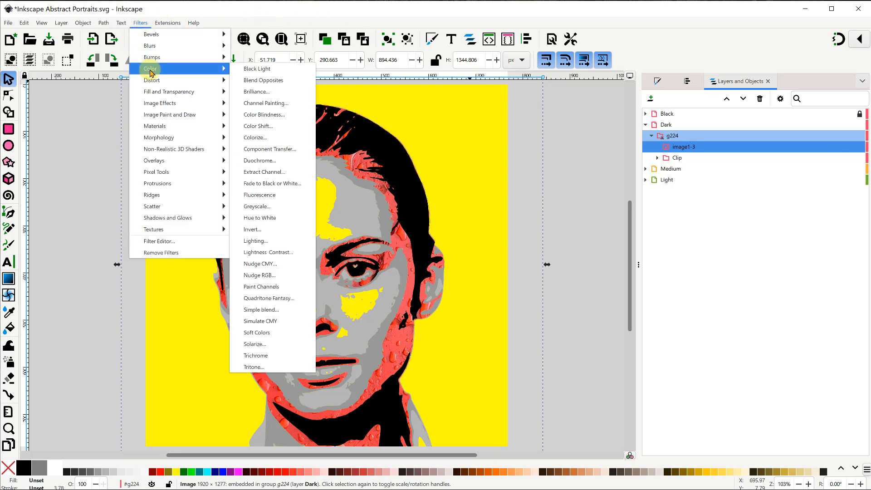
{"action": "left_click", "coordinate": [282, 253]}
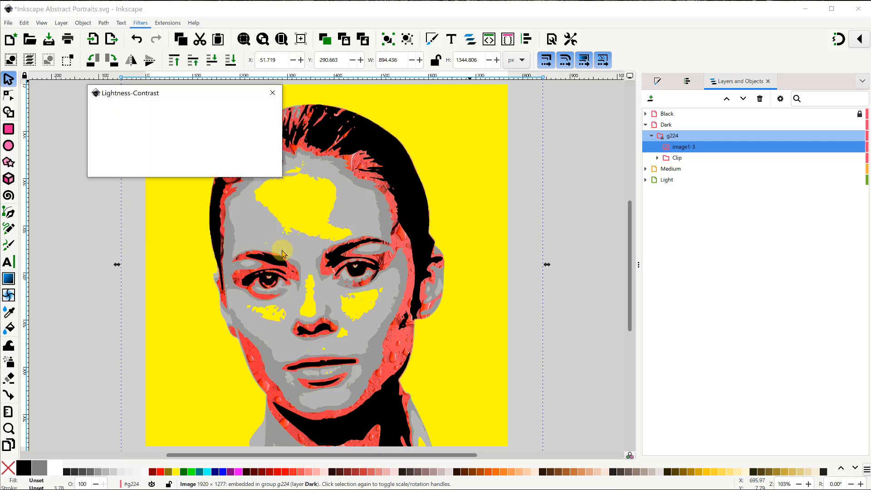
{"action": "left_click_drag", "start_coordinate": [189, 89], "coordinate": [582, 222]}
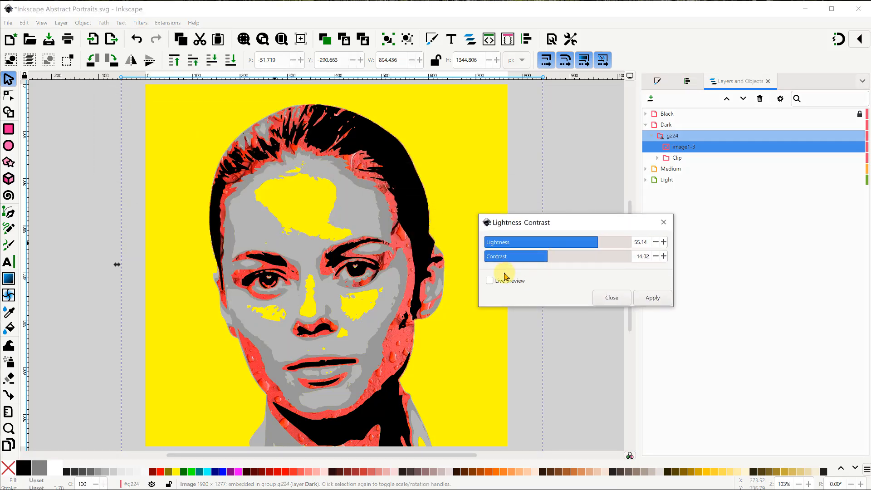
{"action": "left_click", "coordinate": [490, 281]}
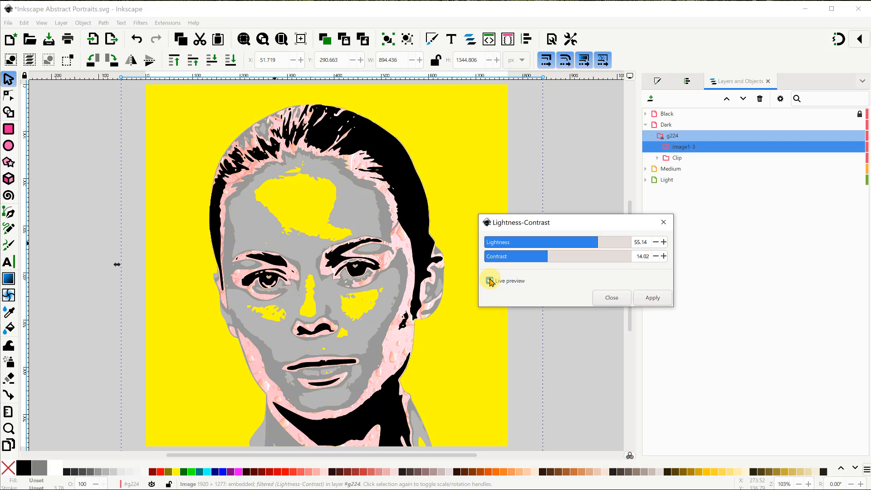
{"action": "left_click_drag", "start_coordinate": [539, 256], "coordinate": [524, 257]}
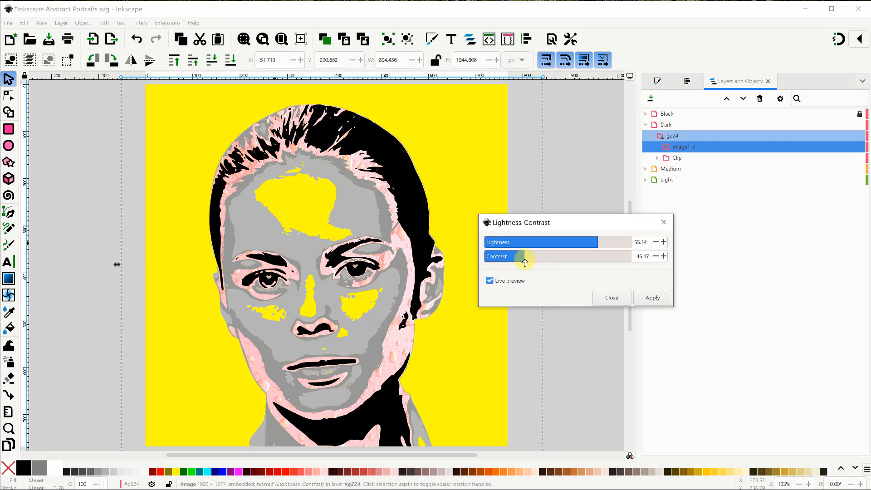
{"action": "left_click_drag", "start_coordinate": [590, 242], "coordinate": [558, 244]}
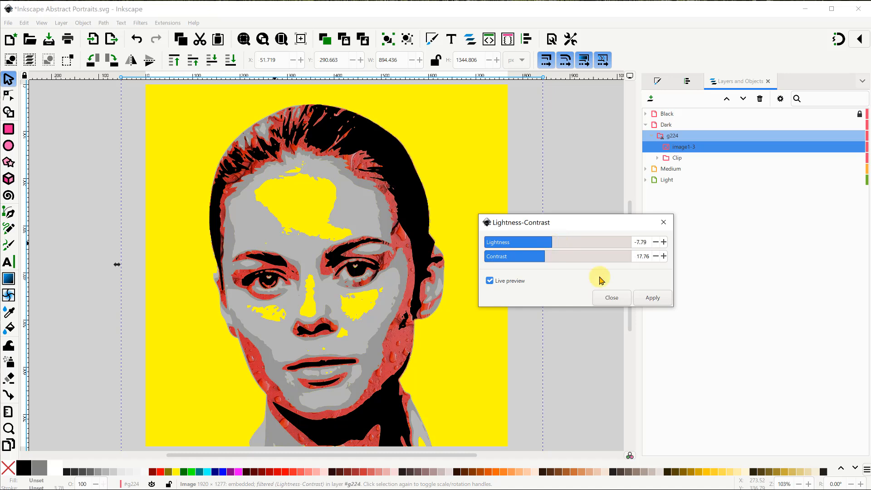
{"action": "left_click", "coordinate": [641, 301]}
{"action": "left_click", "coordinate": [609, 298]}
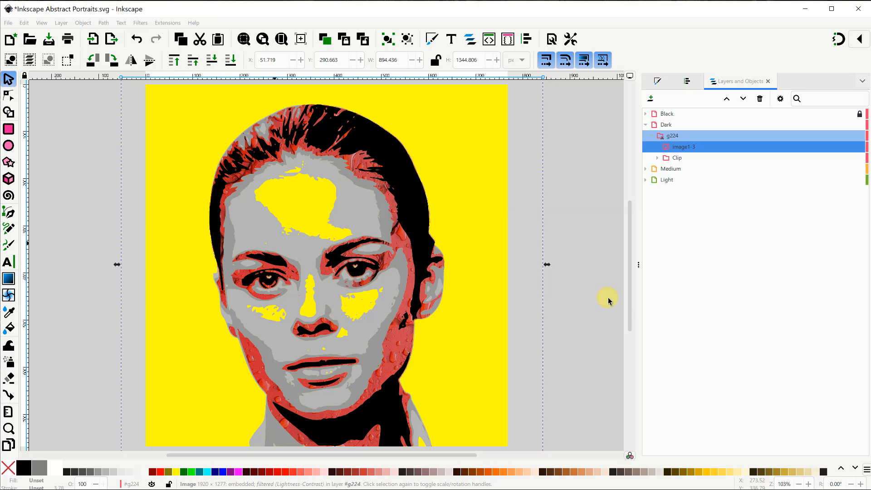
Collapse and lock the Dark layer, and set the Medium layer's path220 as a clip group
{"action": "left_click", "coordinate": [646, 124]}
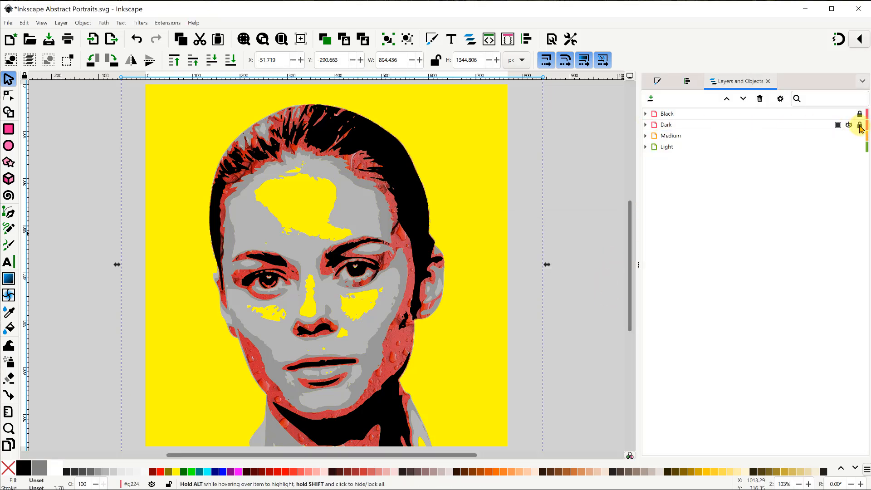
{"action": "left_click", "coordinate": [859, 126]}
{"action": "left_click", "coordinate": [646, 136]}
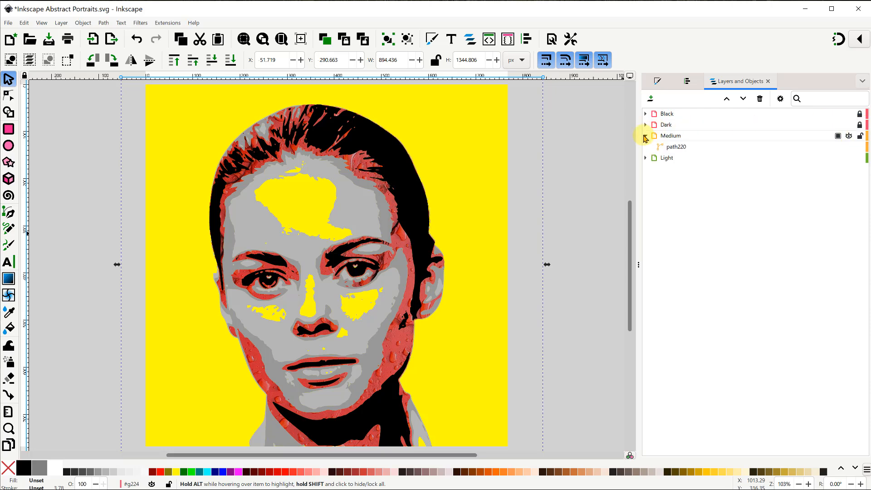
{"action": "left_click", "coordinate": [681, 147]}
{"action": "right_click", "coordinate": [681, 147]}
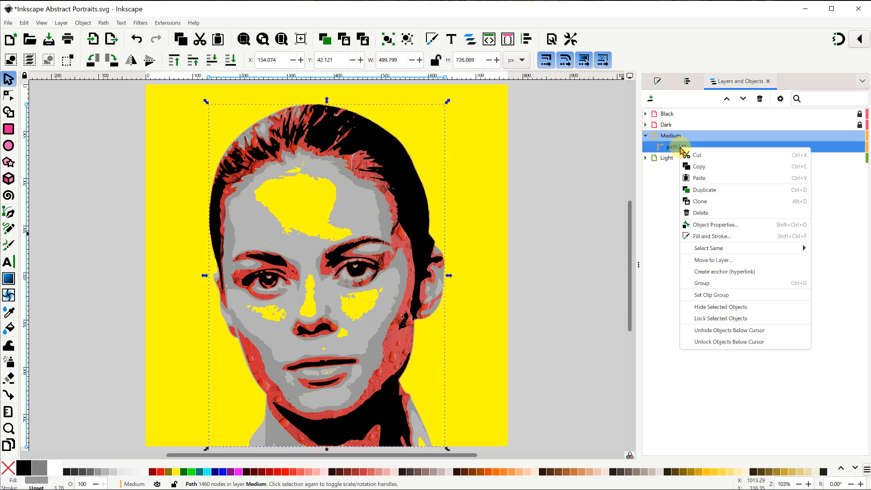
{"action": "left_click", "coordinate": [717, 297]}
Import For Medium Layer.jpg from the project folder into the Medium layer as an embedded image
{"action": "key", "text": "alt+Tab"}
{"action": "left_click_drag", "start_coordinate": [766, 97], "coordinate": [122, 303]}
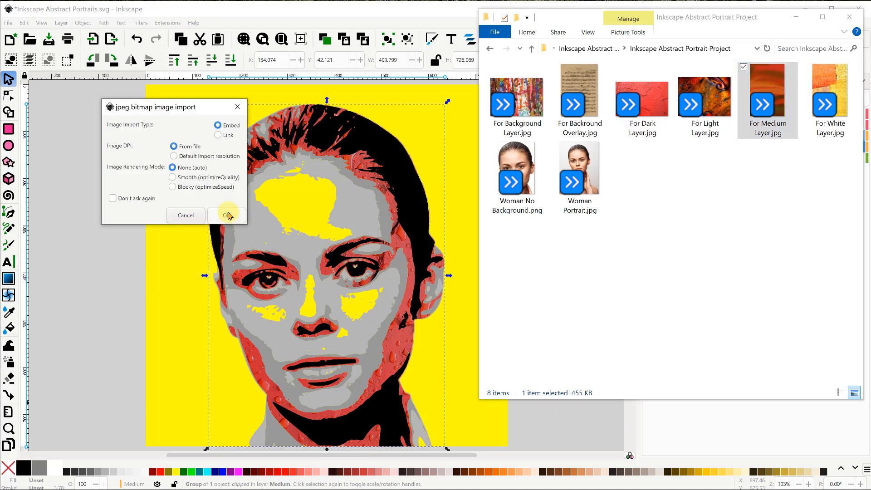
{"action": "left_click", "coordinate": [227, 215]}
{"action": "key", "text": "5"}
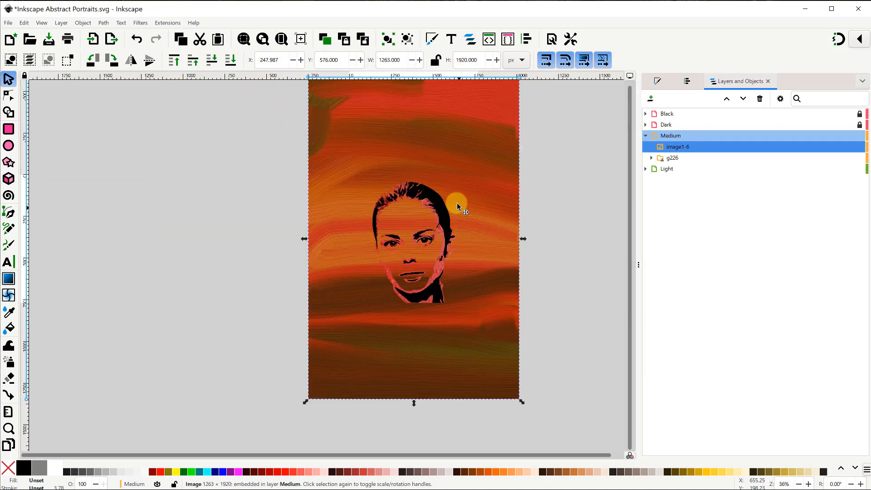
Rotate the Medium texture image 90° clockwise and about 35° further, keeping it over the portrait
{"action": "left_click", "coordinate": [112, 60]}
{"action": "left_click", "coordinate": [550, 254]}
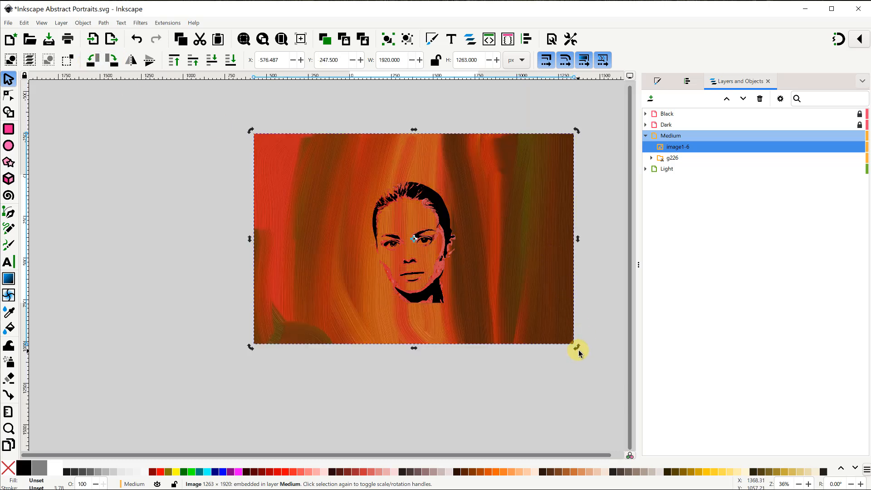
{"action": "left_click_drag", "start_coordinate": [576, 348], "coordinate": [492, 429]}
{"action": "mouse_move", "coordinate": [541, 264]}
{"action": "left_mouse_down"}
{"action": "mouse_move", "coordinate": [525, 263]}
{"action": "mouse_move", "coordinate": [541, 267]}
{"action": "left_mouse_up"}
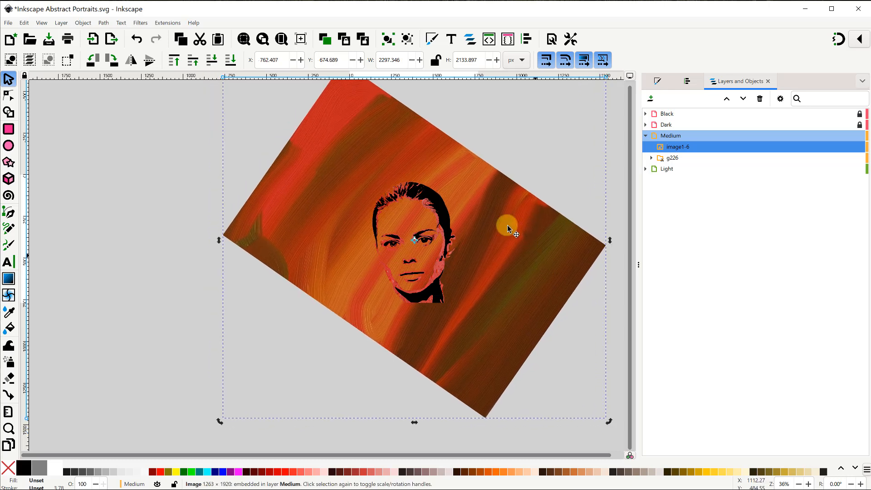
Move the Medium texture into clip group g226 and apply a Lightness-Contrast filter with lightness 16.51 and contrast -22.12
{"action": "left_click", "coordinate": [281, 38]}
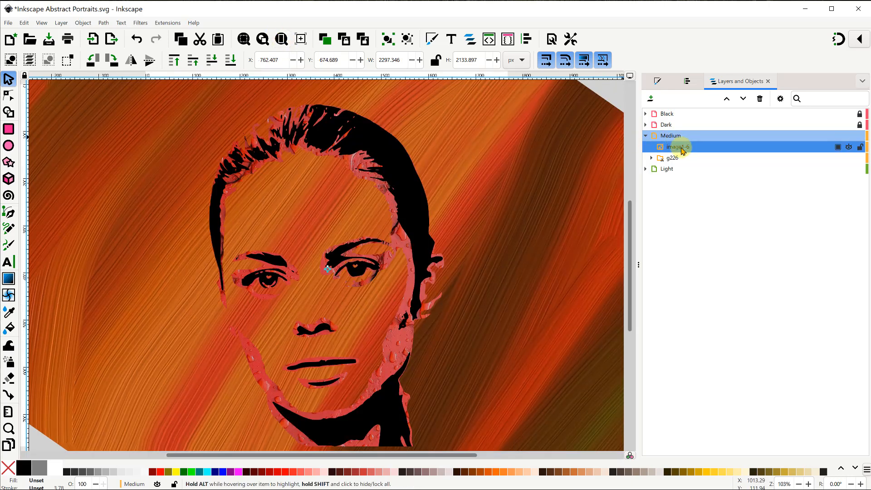
{"action": "left_click_drag", "start_coordinate": [680, 146], "coordinate": [689, 158]}
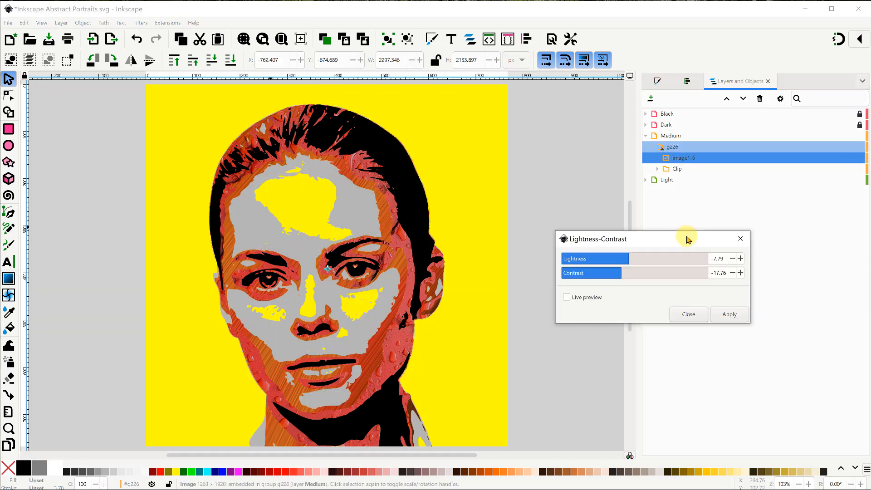
{"action": "left_click", "coordinate": [567, 298]}
{"action": "left_click_drag", "start_coordinate": [631, 259], "coordinate": [648, 258]}
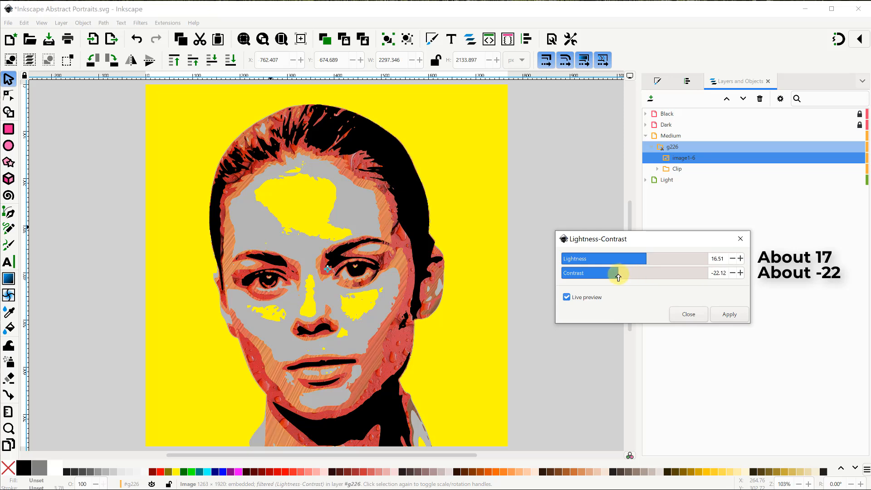
{"action": "left_click", "coordinate": [725, 313]}
{"action": "left_click", "coordinate": [687, 314]}
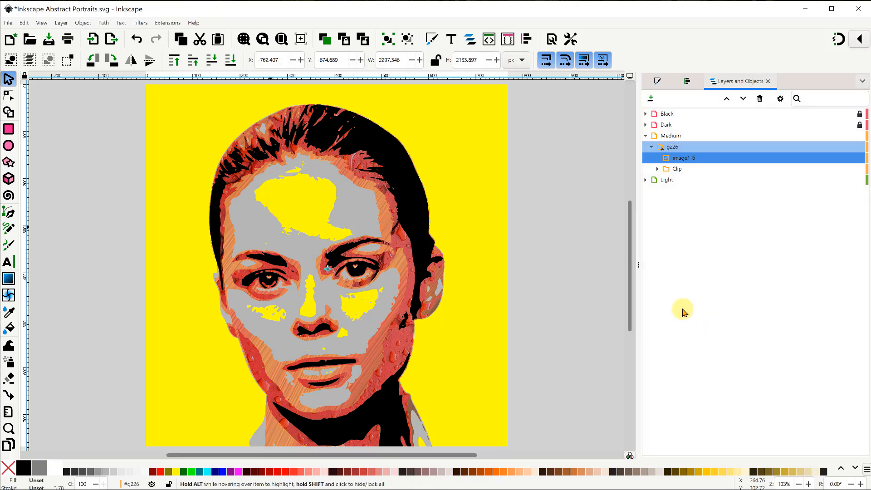
Collapse and lock the Medium layer, and set the Light layer's path as a clip group
{"action": "left_click", "coordinate": [645, 136]}
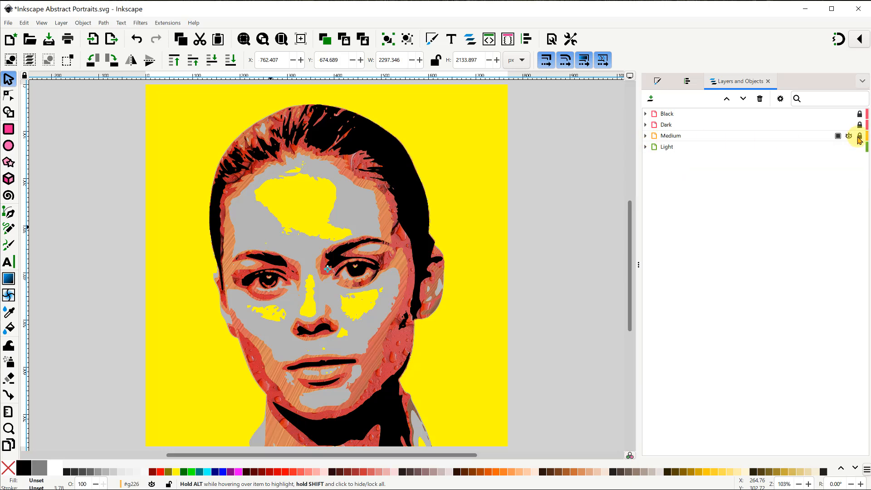
{"action": "left_click", "coordinate": [645, 147]}
{"action": "right_click", "coordinate": [666, 157]}
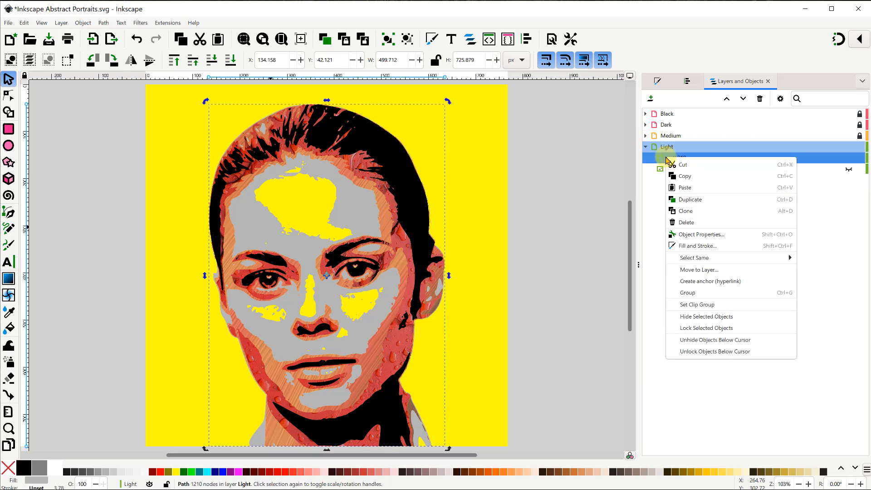
{"action": "left_click", "coordinate": [713, 305]}
Import For Light Layer.jpg from the project folder into the Light layer as an embedded image
{"action": "key", "text": "alt+Tab"}
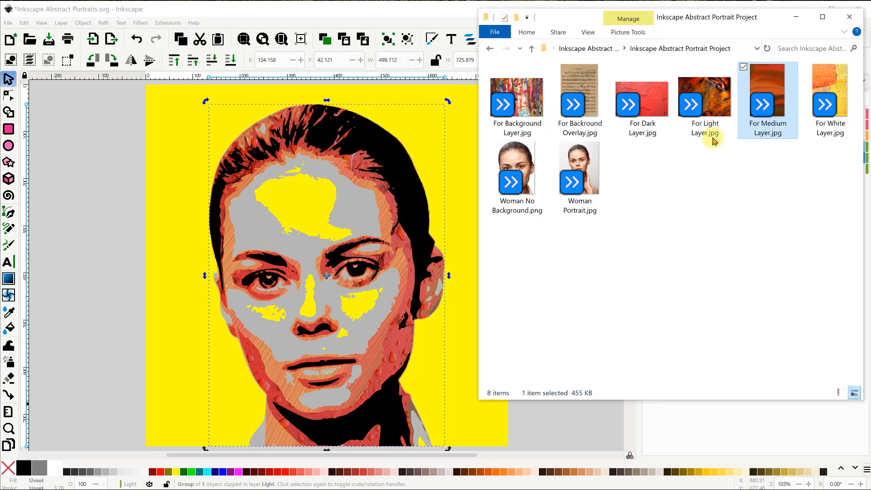
{"action": "left_click_drag", "start_coordinate": [712, 100], "coordinate": [90, 289]}
{"action": "left_click", "coordinate": [250, 245]}
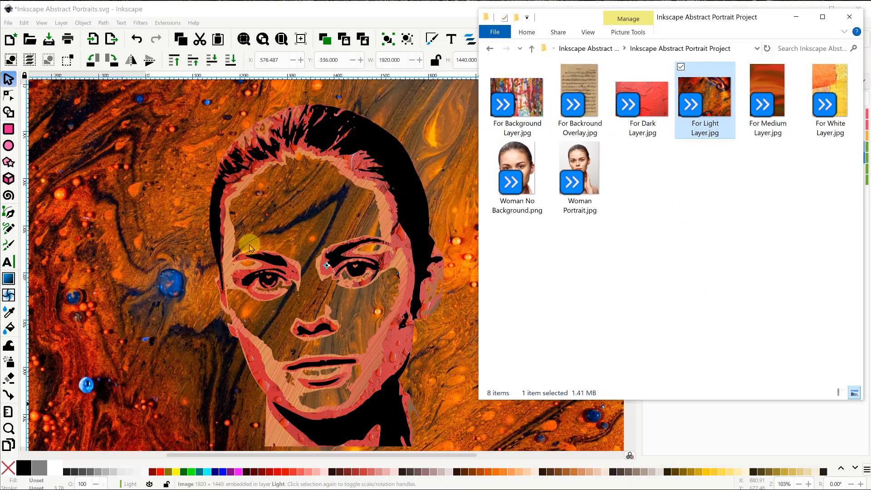
{"action": "left_click", "coordinate": [249, 248]}
Scale the Light texture image down to about 1132 × 849 px and position it so it covers the portrait
{"action": "scroll", "coordinate": [384, 229], "scroll_direction": "down", "scroll_amount": 4}
{"action": "left_click_drag", "start_coordinate": [448, 327], "coordinate": [368, 268]}
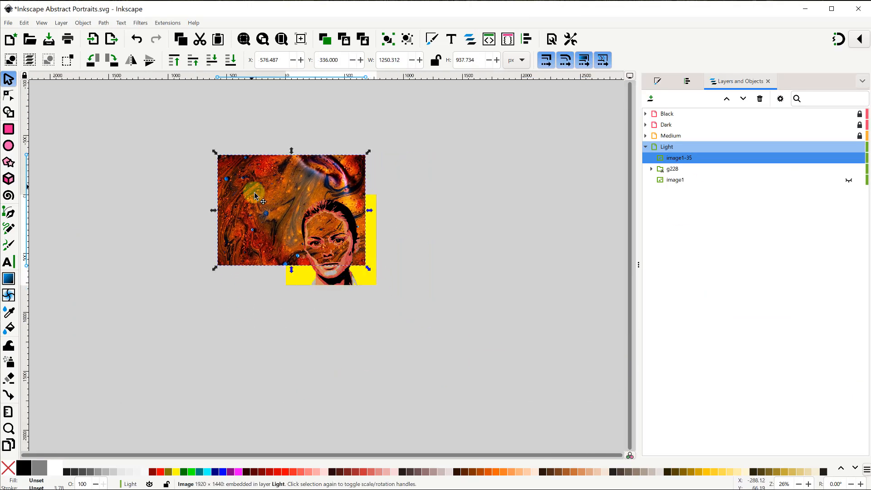
{"action": "left_click_drag", "start_coordinate": [254, 198], "coordinate": [290, 243]}
{"action": "left_click_drag", "start_coordinate": [404, 314], "coordinate": [382, 297]}
{"action": "left_click_drag", "start_coordinate": [324, 279], "coordinate": [328, 269]}
{"action": "left_click_drag", "start_coordinate": [386, 287], "coordinate": [394, 294]}
{"action": "left_click_drag", "start_coordinate": [291, 250], "coordinate": [290, 249]}
Move the Light texture into clip group g228 and apply a Lightness-Contrast filter with lightness 37.07 and contrast -6.54
{"action": "left_click", "coordinate": [281, 39]}
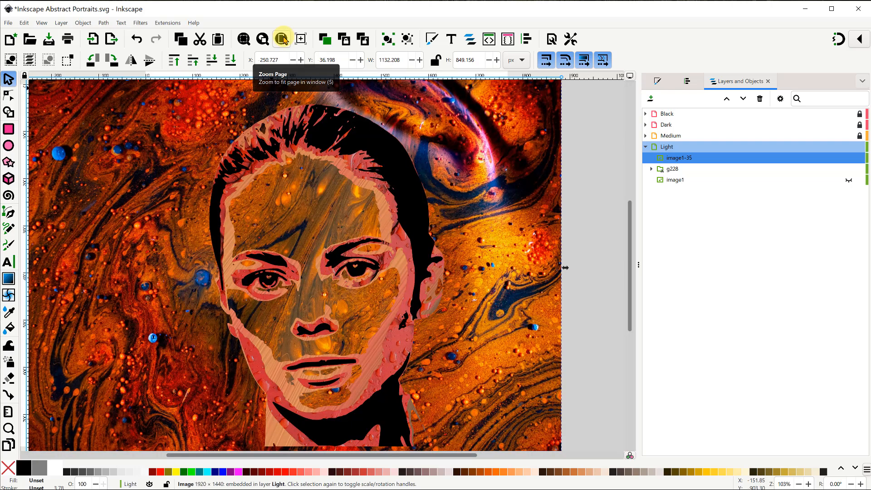
{"action": "left_click_drag", "start_coordinate": [667, 158], "coordinate": [698, 168]}
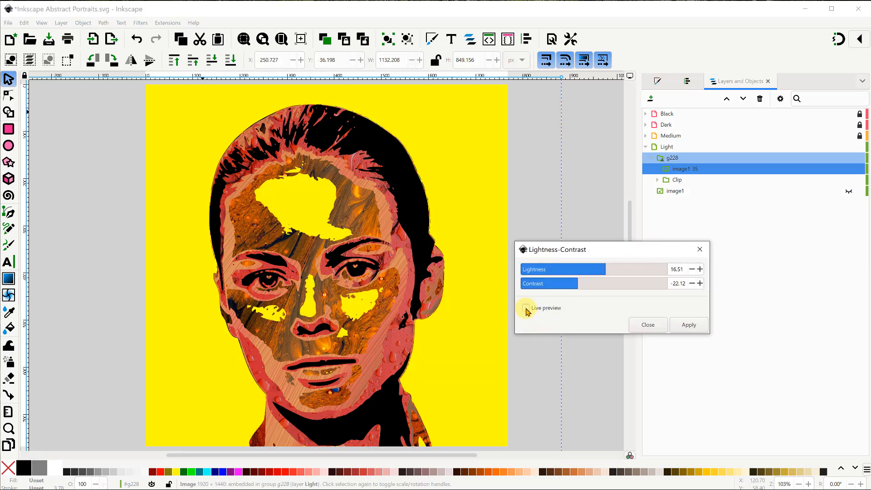
{"action": "left_click", "coordinate": [526, 309]}
{"action": "left_click_drag", "start_coordinate": [601, 269], "coordinate": [621, 275]}
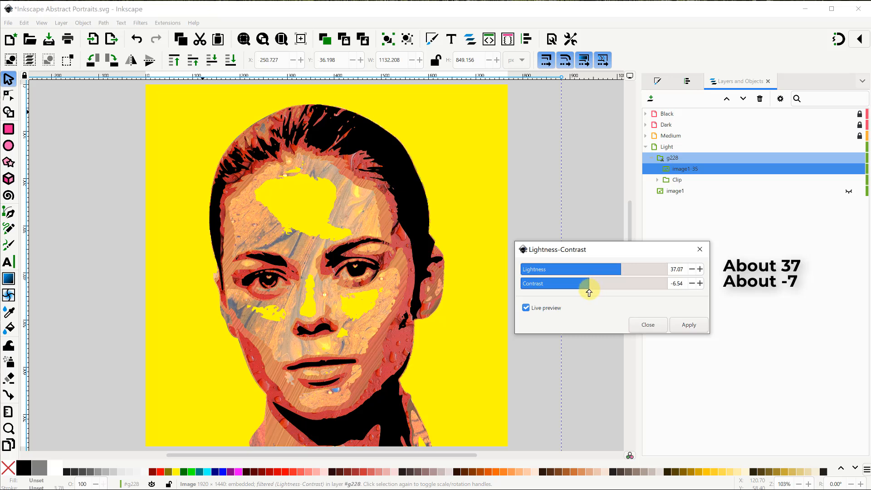
{"action": "left_click", "coordinate": [688, 324]}
{"action": "left_click", "coordinate": [648, 324]}
Collapse and lock the Light layer, and add a new layer named White below it
{"action": "left_click", "coordinate": [645, 146]}
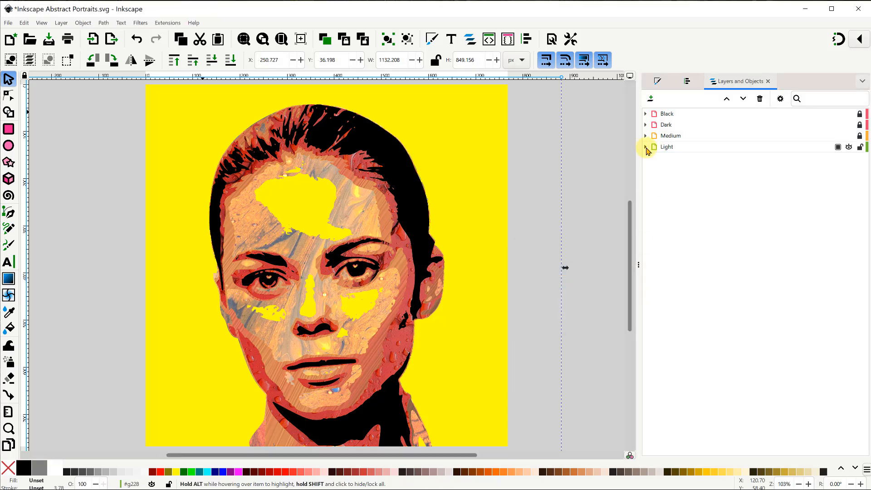
{"action": "left_click", "coordinate": [860, 148]}
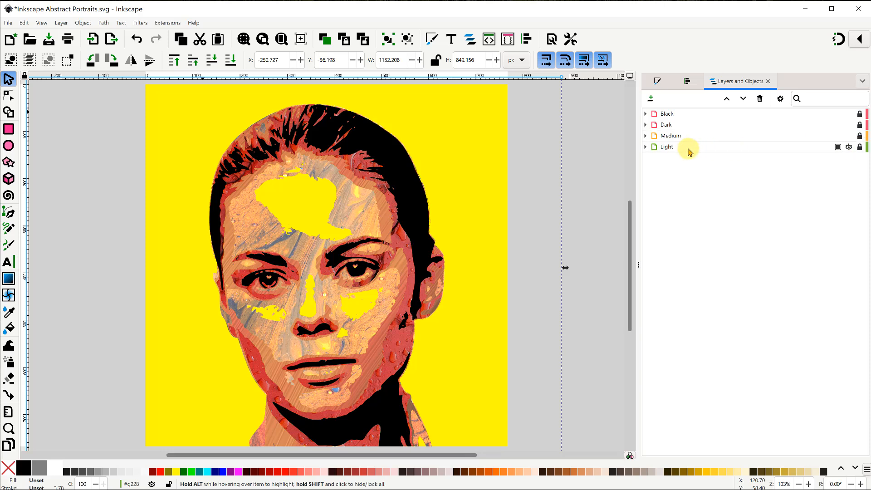
{"action": "left_click", "coordinate": [671, 147]}
{"action": "left_click", "coordinate": [651, 99]}
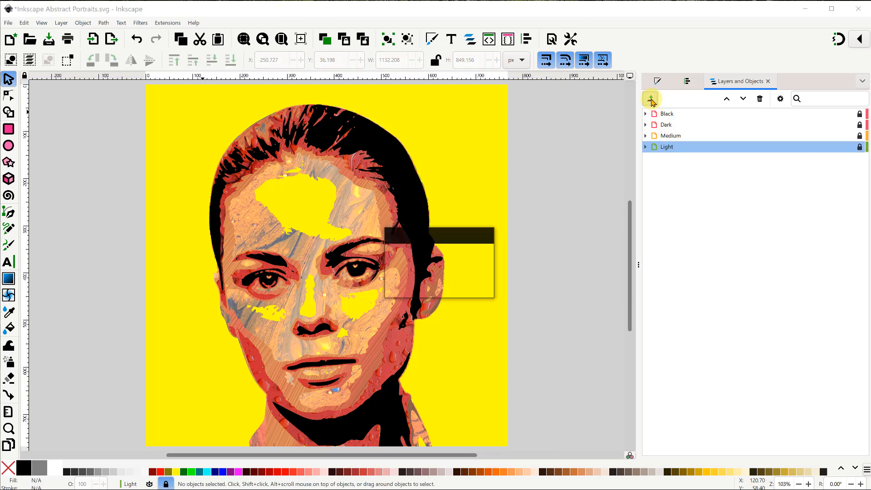
{"action": "left_click_drag", "start_coordinate": [455, 237], "coordinate": [526, 245]}
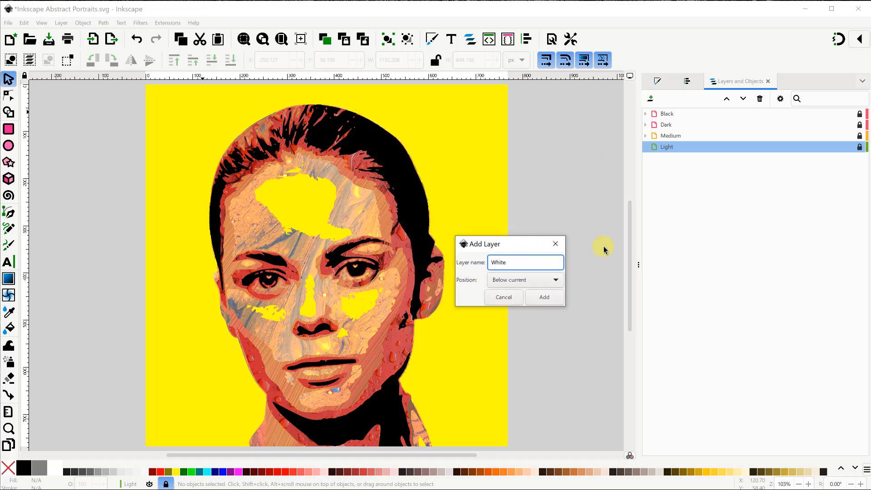
{"action": "type", "text": "White"}
{"action": "left_click", "coordinate": [547, 296]}
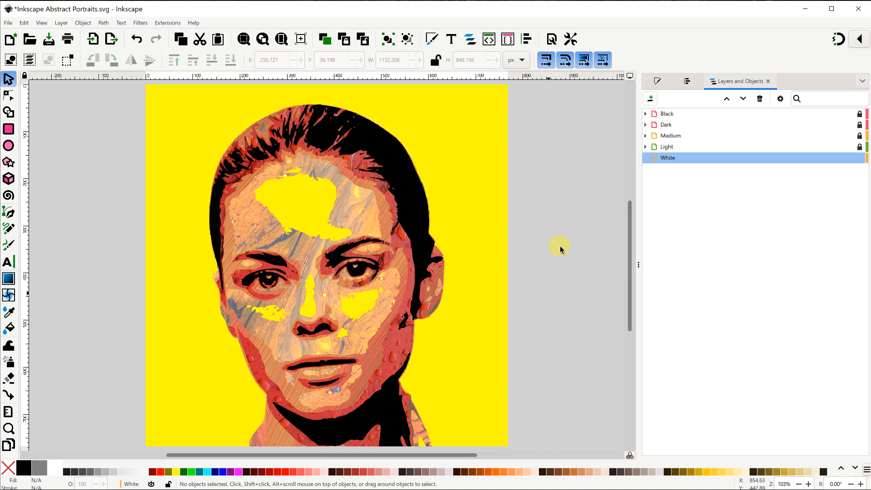
Move the hidden image1 from the Light layer into the White layer and unhide it
{"action": "left_click", "coordinate": [645, 146]}
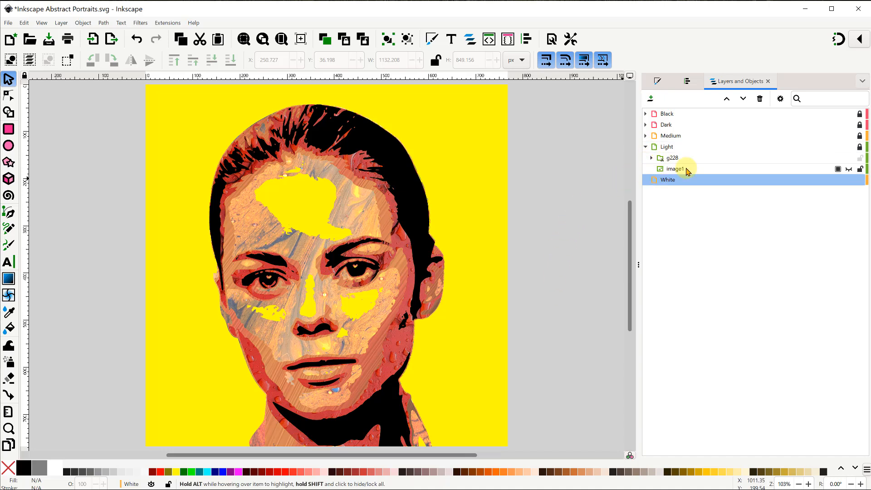
{"action": "left_click", "coordinate": [687, 171]}
{"action": "left_click_drag", "start_coordinate": [688, 170], "coordinate": [693, 178]}
{"action": "left_click", "coordinate": [645, 147]}
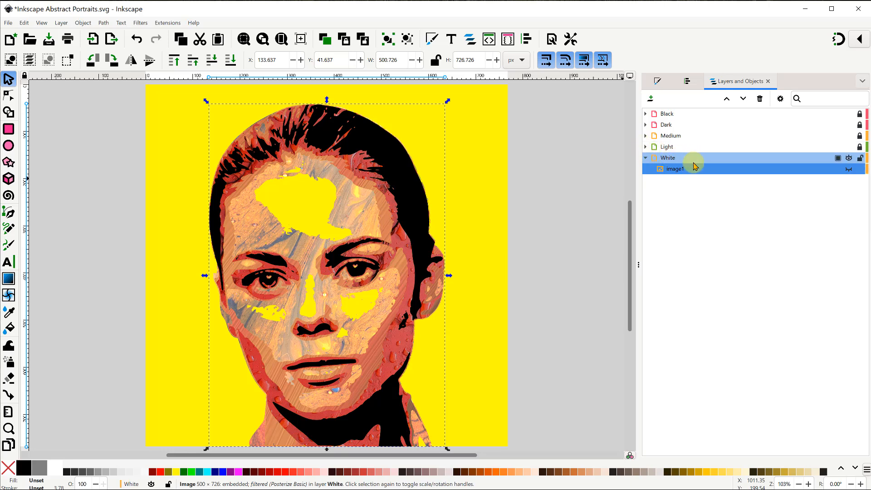
{"action": "left_click", "coordinate": [849, 169]}
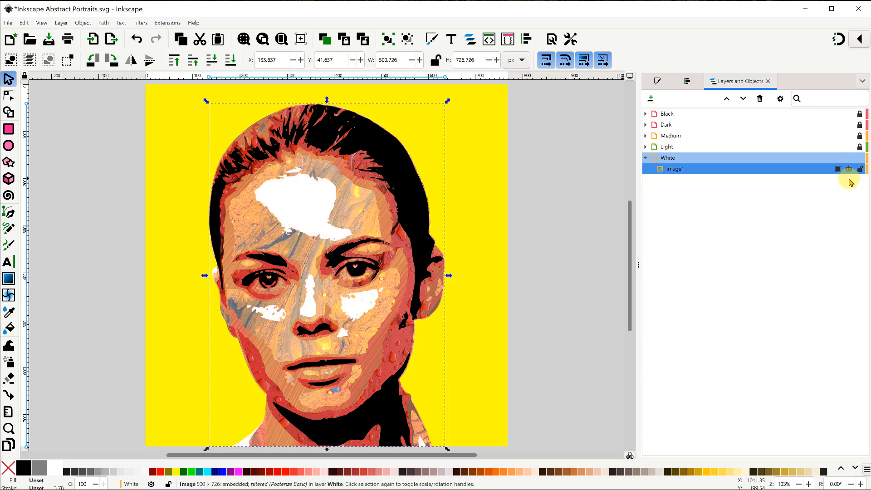
Hide the Light, Medium, Dark and Black layers so only the White layer's image shows on the page
{"action": "left_click", "coordinate": [848, 148]}
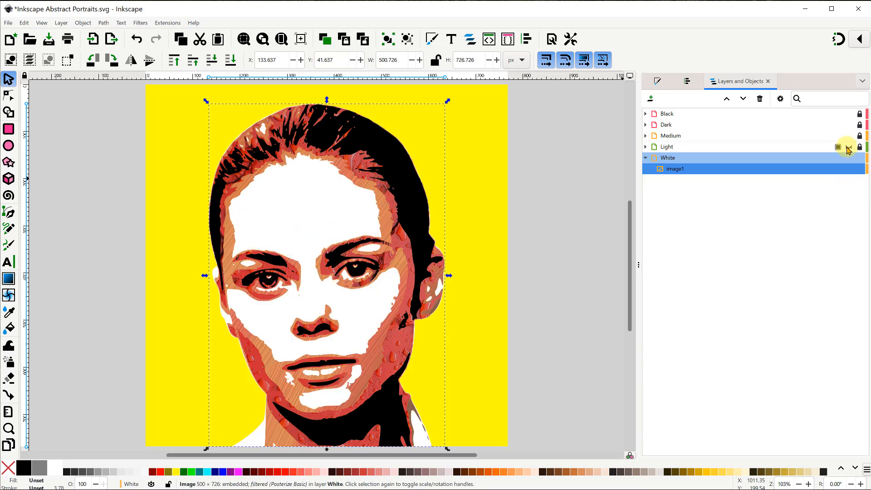
{"action": "left_click", "coordinate": [849, 136]}
{"action": "left_click", "coordinate": [849, 125]}
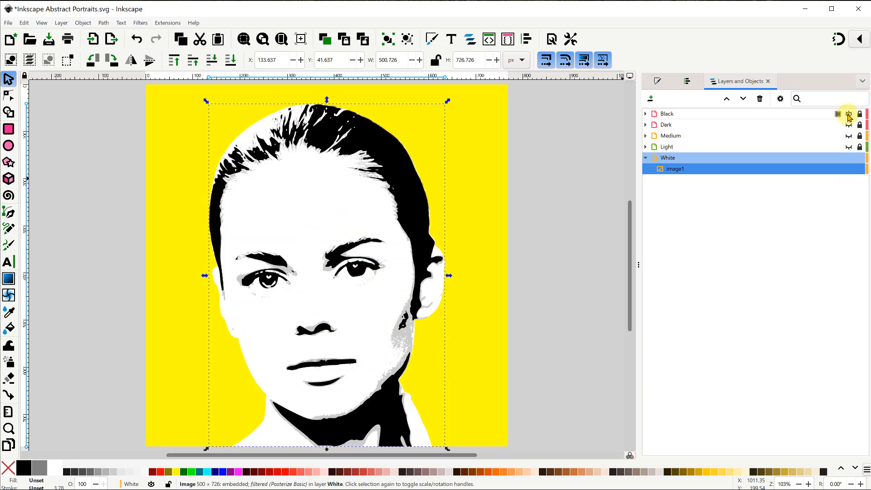
{"action": "left_click", "coordinate": [849, 115]}
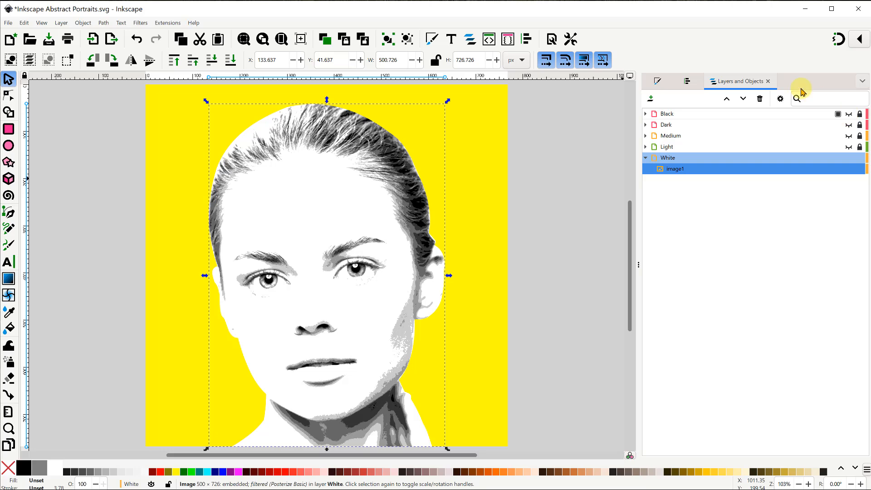
Trace image1 with a single-scan brightness cutoff at threshold 0.947 to create a full silhouette of the woman
{"action": "left_click", "coordinate": [104, 23]}
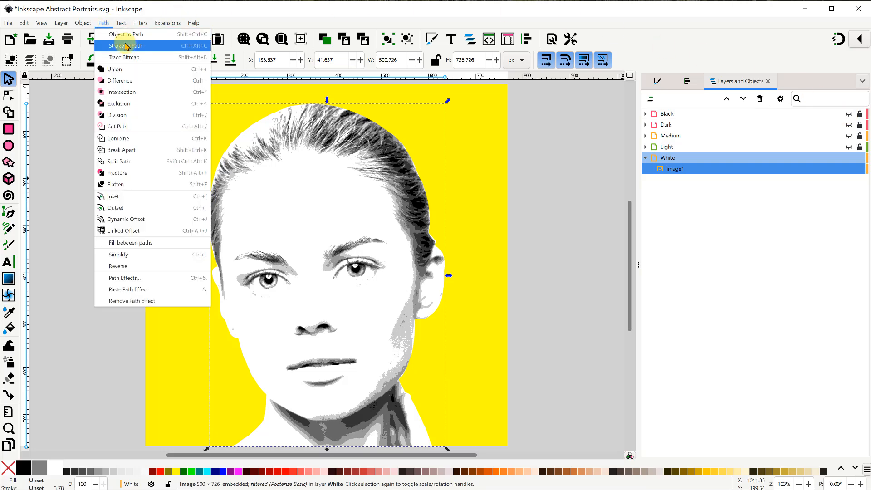
{"action": "left_click", "coordinate": [136, 59]}
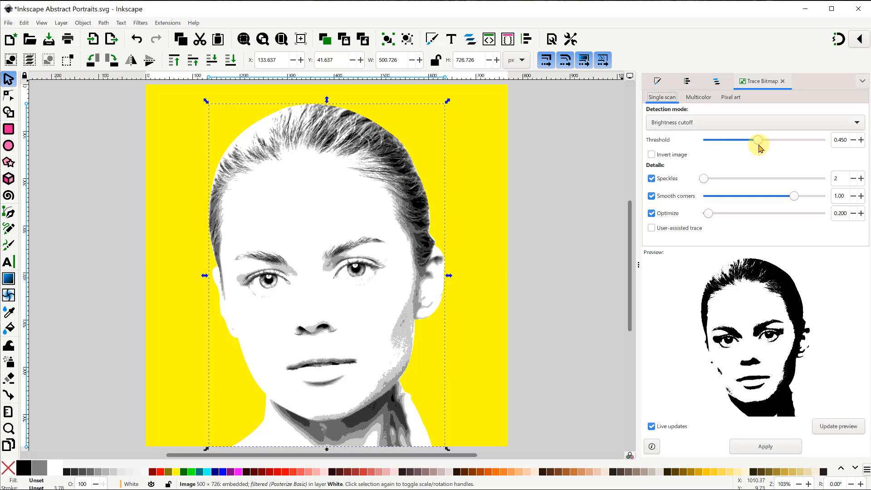
{"action": "mouse_move", "coordinate": [757, 140]}
{"action": "left_mouse_down"}
{"action": "mouse_move", "coordinate": [833, 146]}
{"action": "mouse_move", "coordinate": [822, 147]}
{"action": "left_mouse_up"}
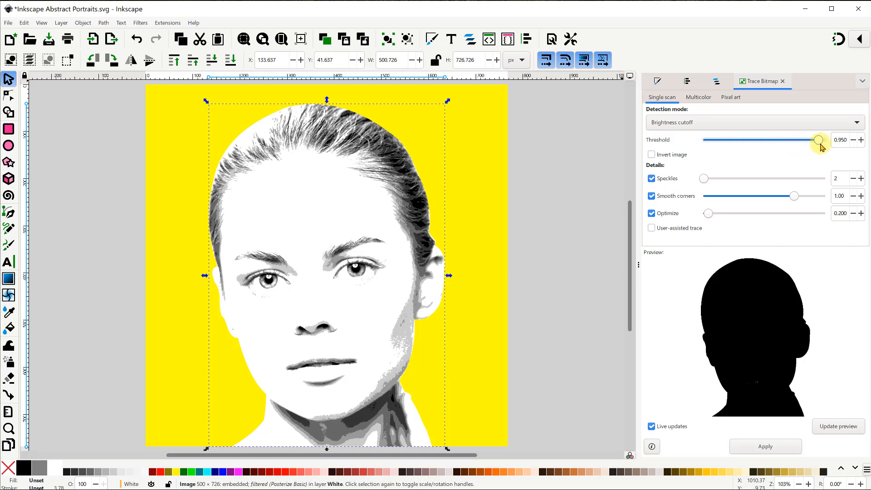
{"action": "left_click", "coordinate": [765, 447]}
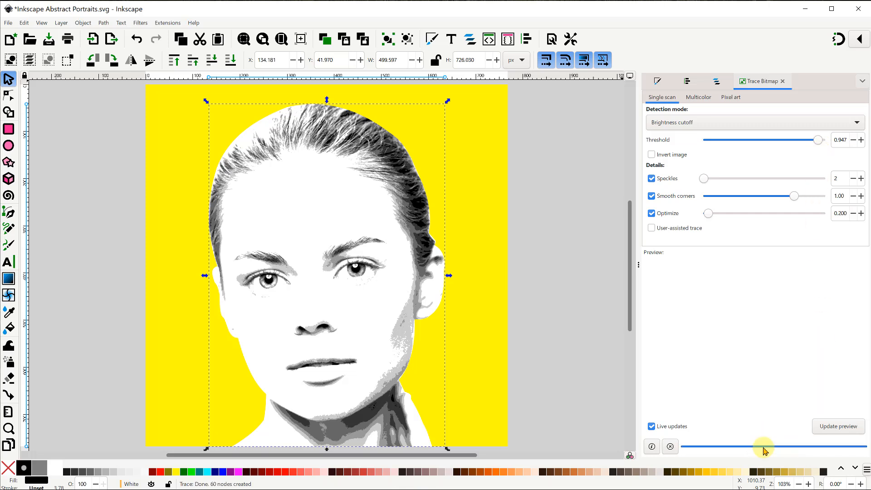
{"action": "left_click", "coordinate": [783, 82]}
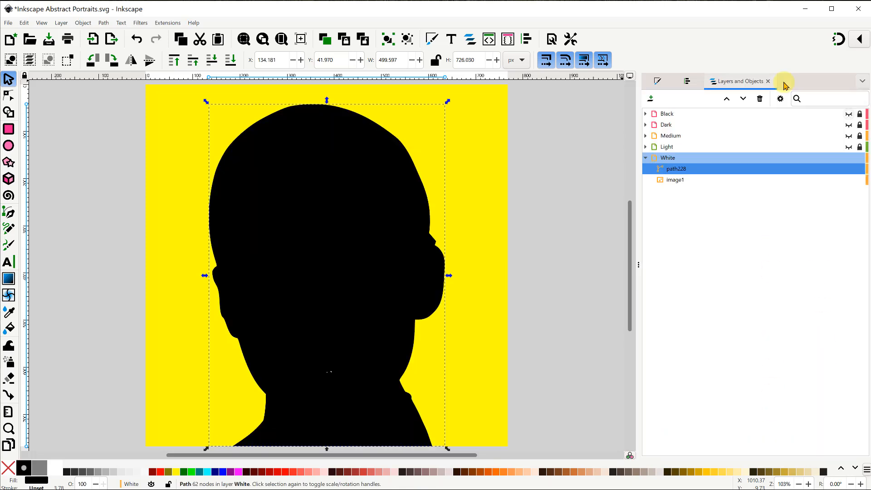
Turn the traced silhouette path in the White layer into a clip group and hide image1
{"action": "right_click", "coordinate": [677, 169]}
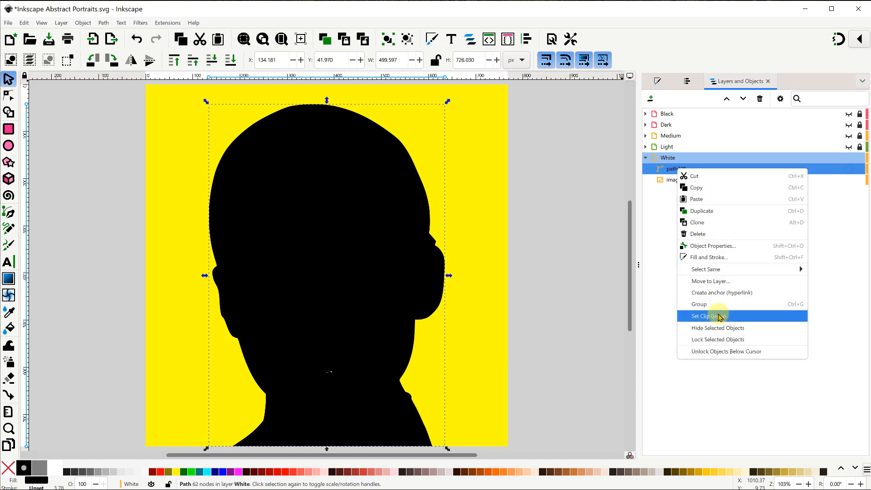
{"action": "left_click", "coordinate": [719, 317]}
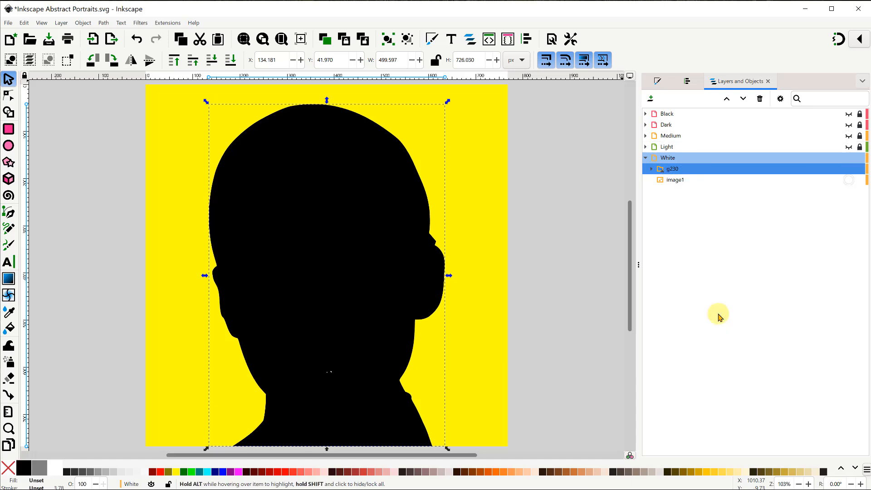
{"action": "left_click", "coordinate": [680, 180]}
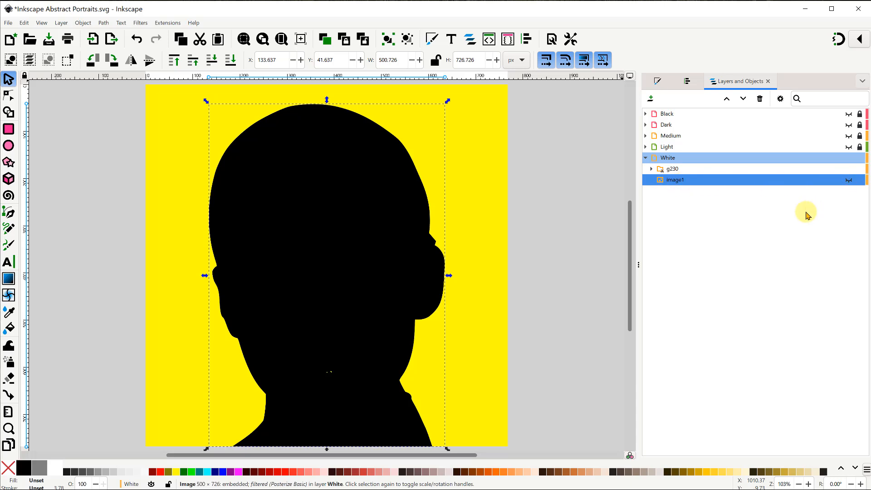
Unhide the Light, Medium, Dark and Black layers
{"action": "left_click", "coordinate": [848, 147]}
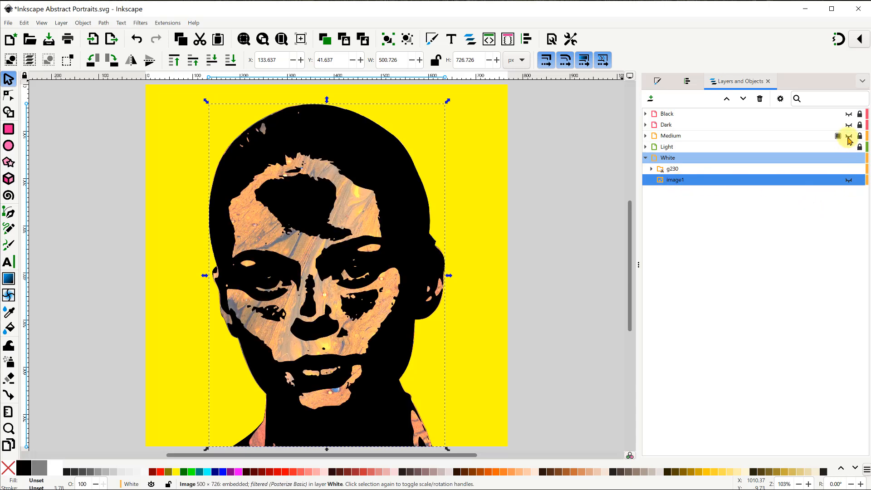
{"action": "left_click", "coordinate": [848, 135]}
{"action": "left_click", "coordinate": [848, 126]}
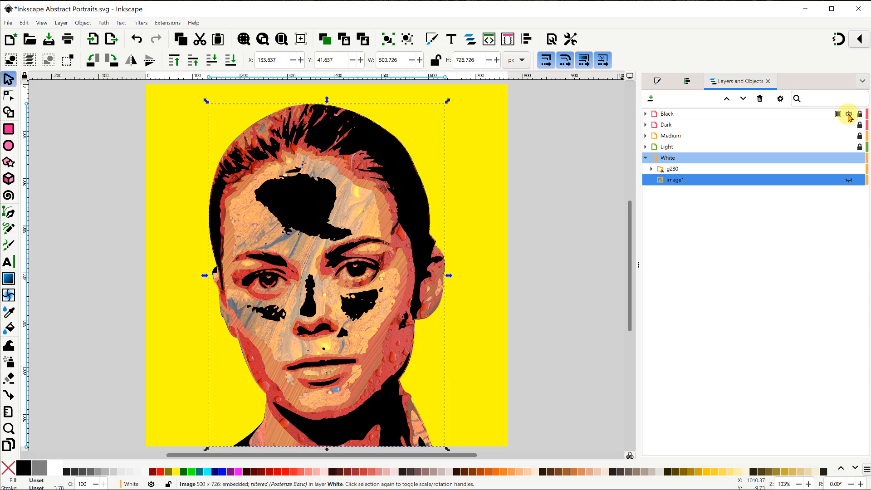
Import For White Layer.jpg from the project folder into the White layer and put the file window away
{"action": "key", "text": "alt+Tab"}
{"action": "left_click_drag", "start_coordinate": [833, 86], "coordinate": [177, 205]}
{"action": "left_click", "coordinate": [170, 159]}
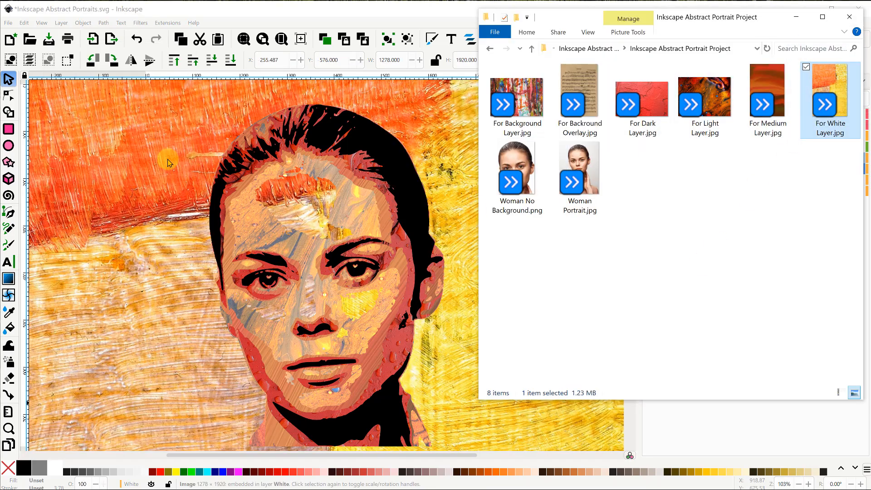
{"action": "left_click", "coordinate": [795, 17]}
Move the imported White texture so its orange area covers the whole portrait
{"action": "scroll", "coordinate": [525, 221], "scroll_direction": "down", "scroll_amount": 5}
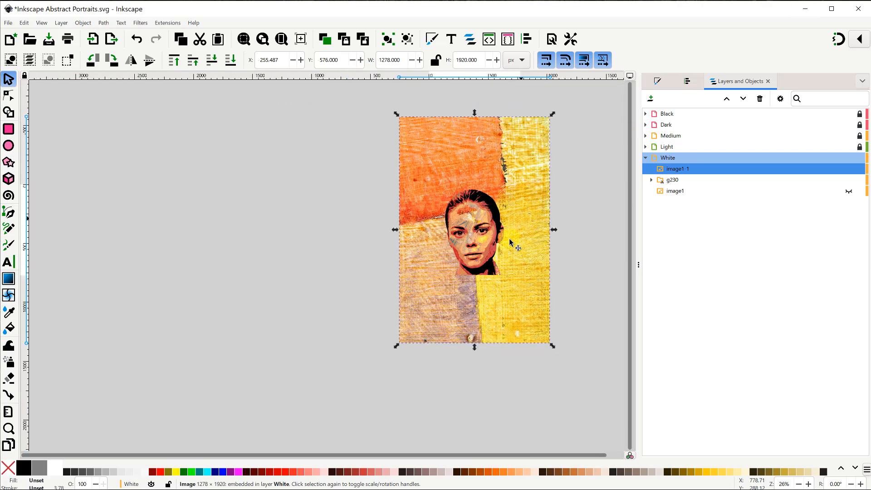
{"action": "left_click_drag", "start_coordinate": [517, 308], "coordinate": [537, 367]}
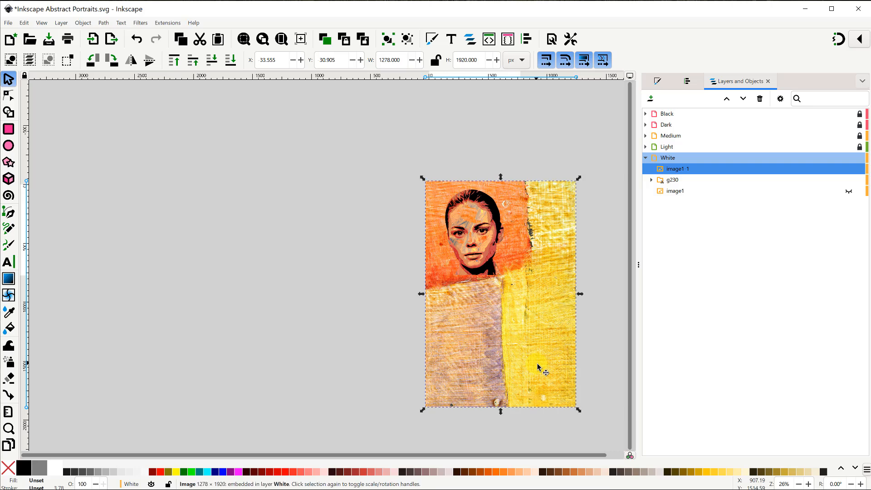
{"action": "left_click", "coordinate": [281, 39]}
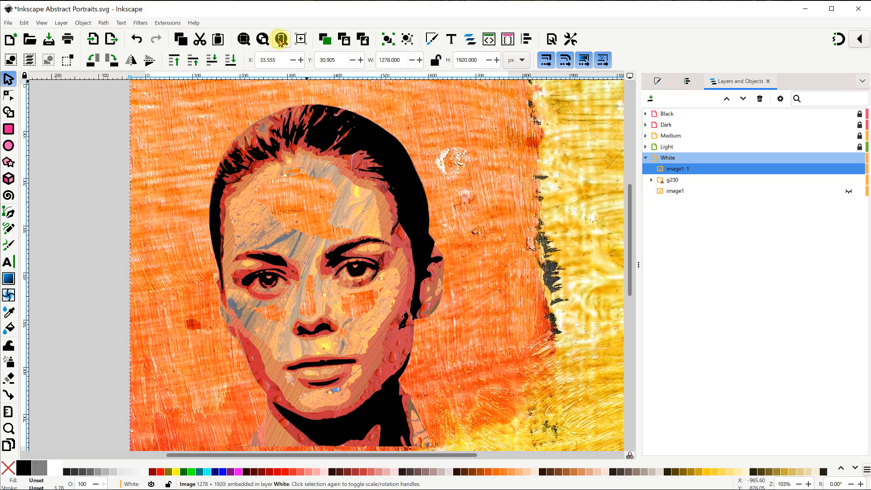
Move the White texture into clip group g230 and apply a Lightness-Contrast filter with lightness 18.38 and contrast -25.23
{"action": "left_click_drag", "start_coordinate": [677, 168], "coordinate": [687, 177]}
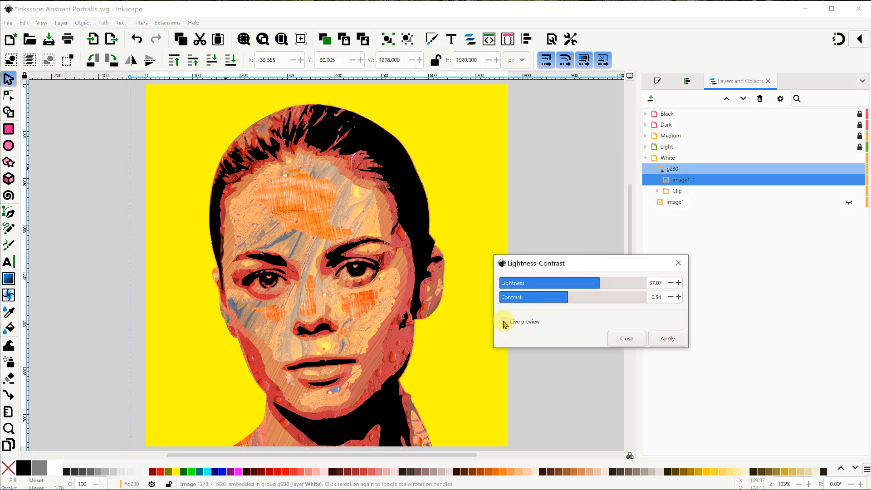
{"action": "left_click", "coordinate": [504, 321]}
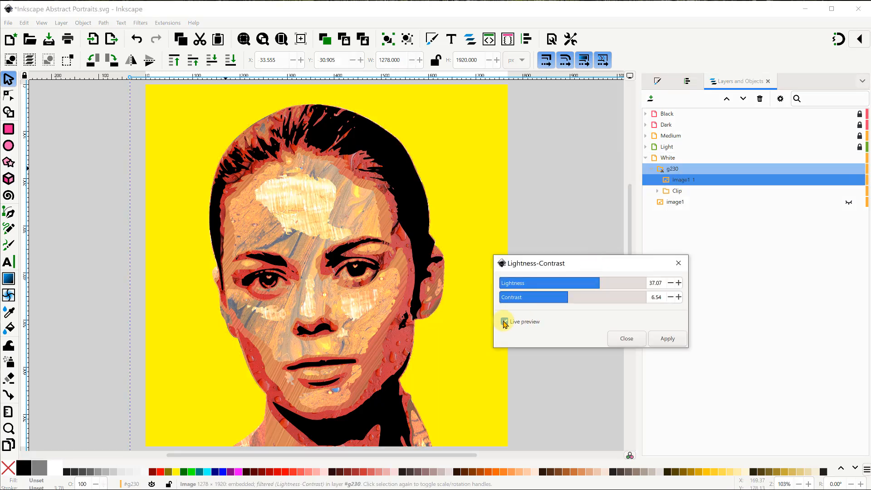
{"action": "left_click_drag", "start_coordinate": [588, 285], "coordinate": [563, 302]}
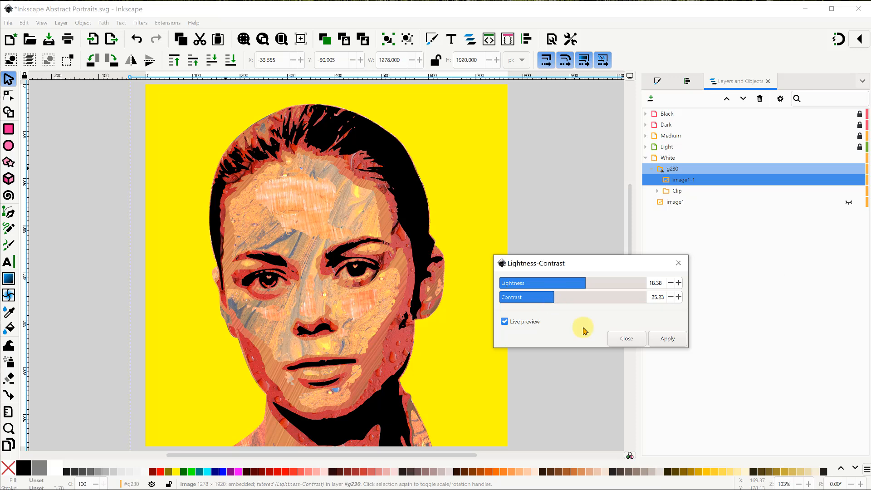
{"action": "left_click", "coordinate": [667, 338]}
{"action": "left_click", "coordinate": [626, 339]}
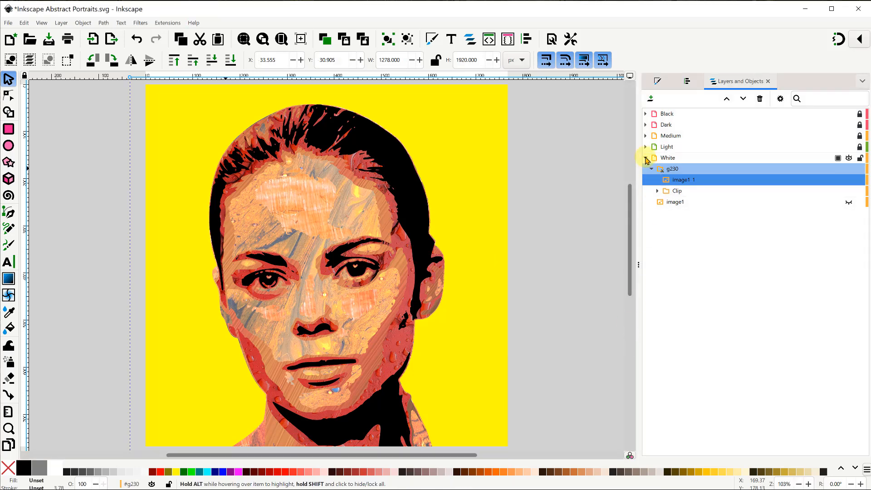
Collapse and lock the White layer, and add a new layer named Background below it
{"action": "left_click", "coordinate": [646, 158]}
{"action": "left_click", "coordinate": [859, 158]}
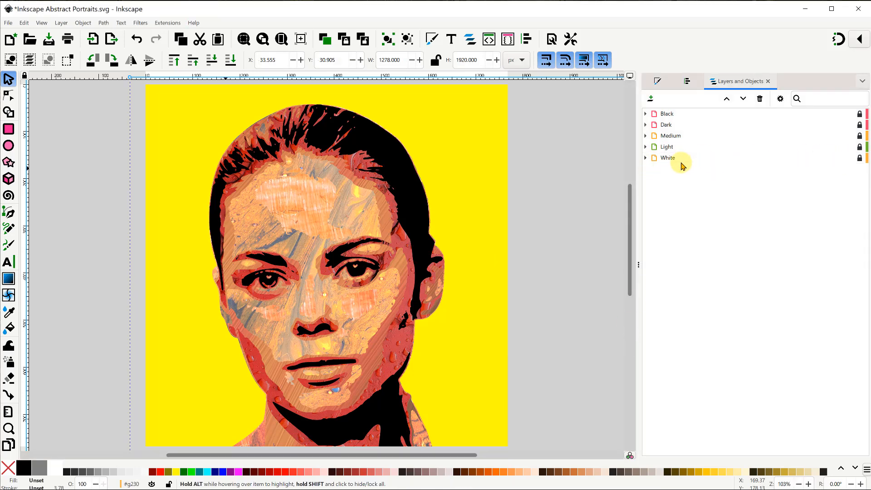
{"action": "left_click", "coordinate": [677, 159]}
{"action": "left_click", "coordinate": [650, 98]}
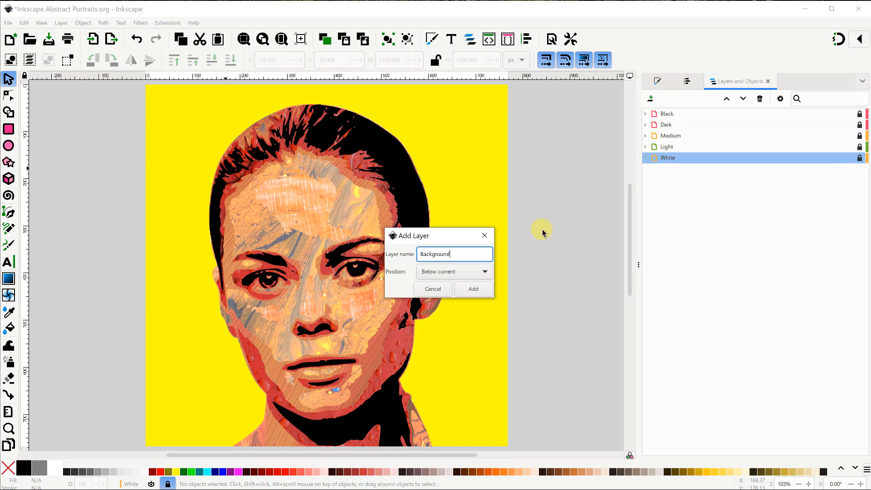
{"action": "left_click", "coordinate": [474, 290]}
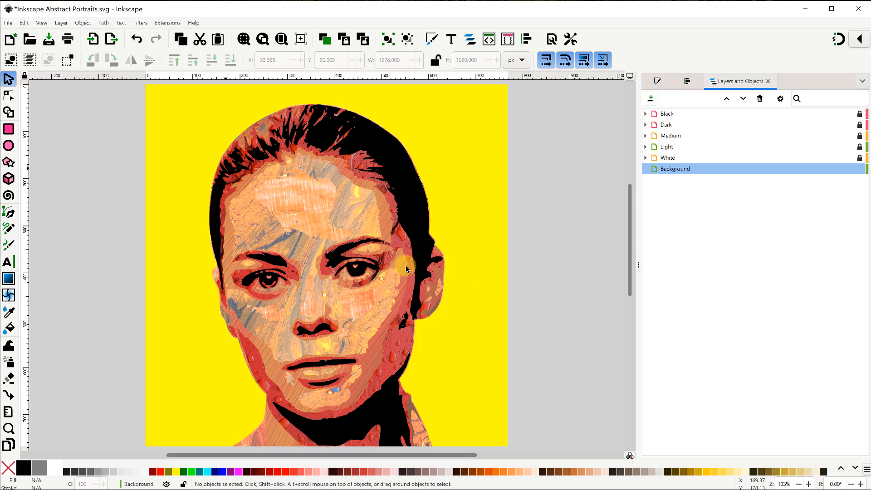
Draw a rectangle about 184 × 179 px in the Background layer, filled with Lime and without a stroke
{"action": "left_click", "coordinate": [9, 129]}
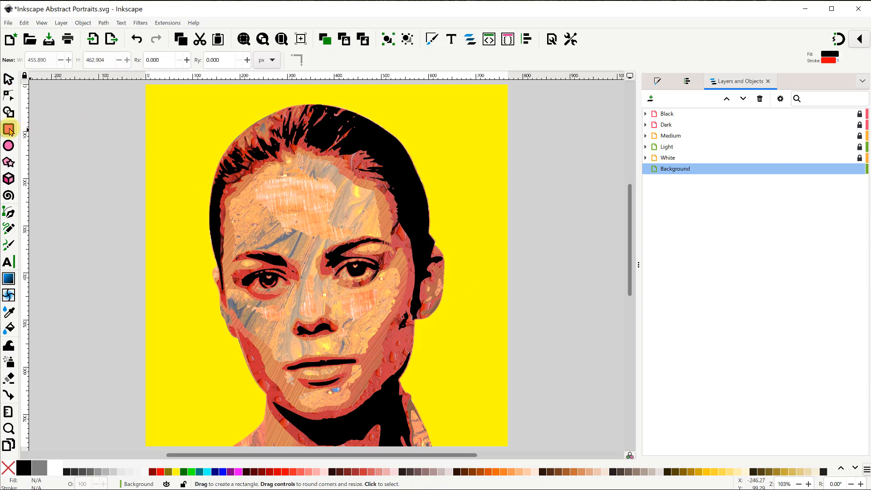
{"action": "left_click_drag", "start_coordinate": [91, 129], "coordinate": [177, 214]}
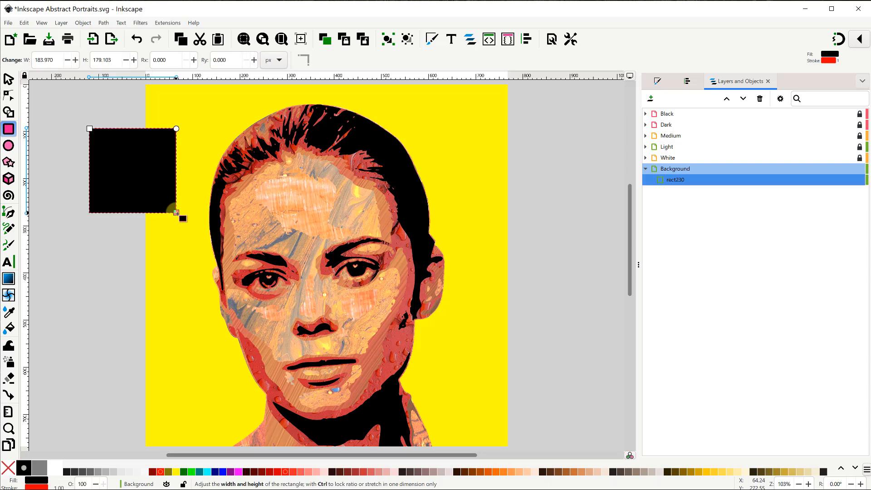
{"action": "left_click", "coordinate": [191, 473]}
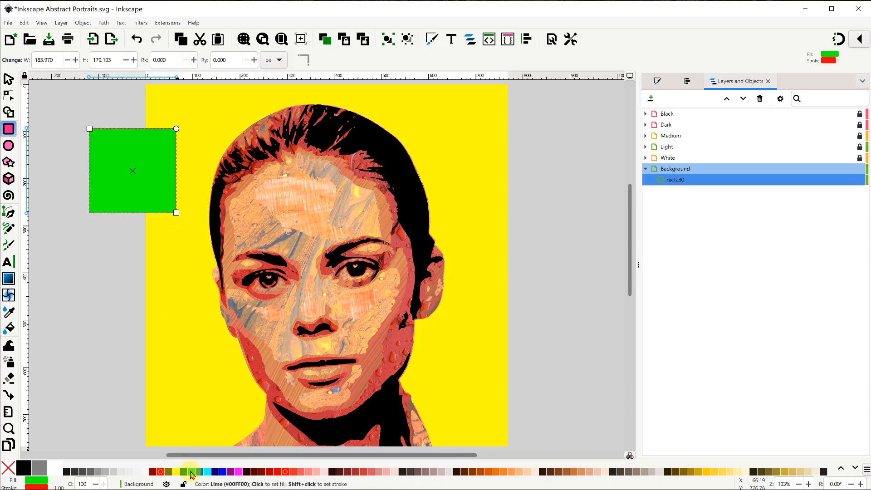
{"action": "left_click", "coordinate": [7, 467], "text": "shift"}
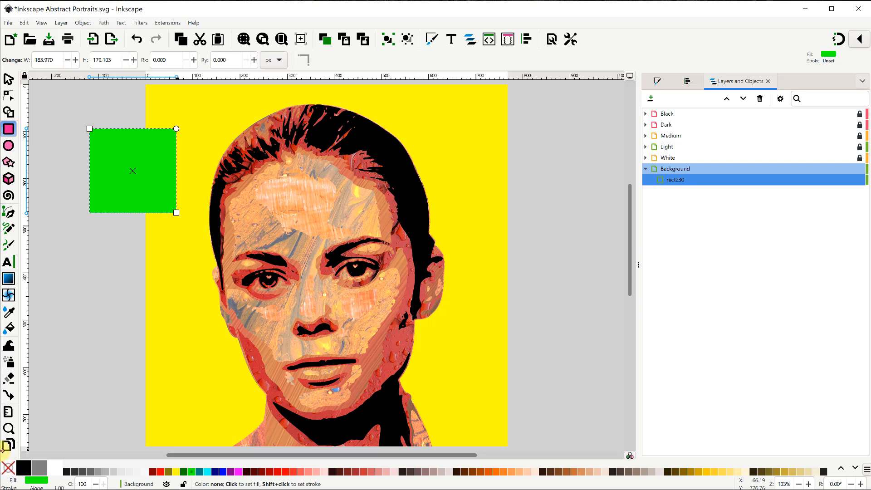
With snapping enabled, align the green rectangle to the page's upper-left corner and scale it to 768 × 768 px to cover the page
{"action": "left_click", "coordinate": [8, 80]}
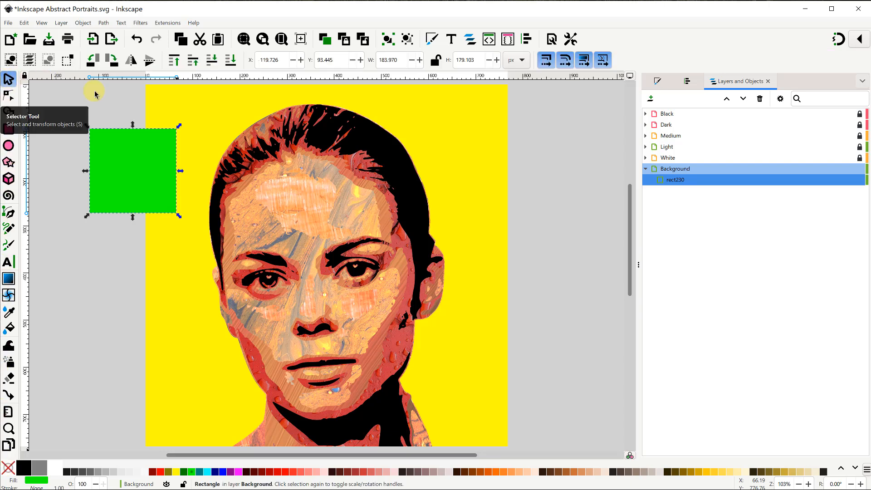
{"action": "left_click", "coordinate": [837, 40]}
{"action": "left_click_drag", "start_coordinate": [114, 152], "coordinate": [176, 110]}
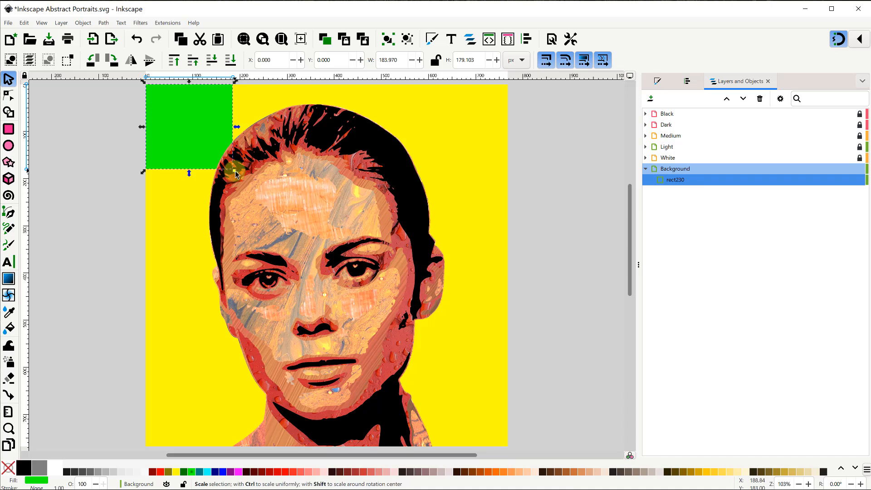
{"action": "left_click_drag", "start_coordinate": [235, 171], "coordinate": [250, 184]}
{"action": "left_click_drag", "start_coordinate": [311, 249], "coordinate": [507, 448]}
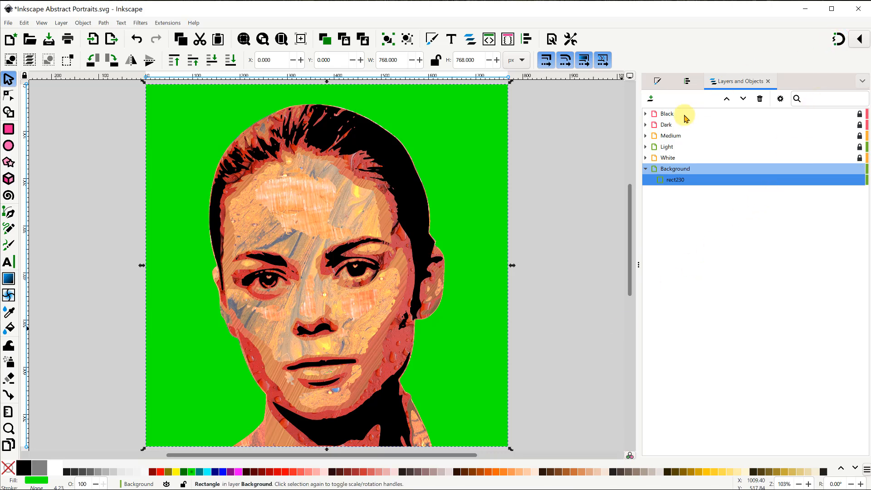
Turn the green rectangle into a clip group and import For Background Layer.jpg as an embedded image into the Background layer
{"action": "right_click", "coordinate": [677, 181]}
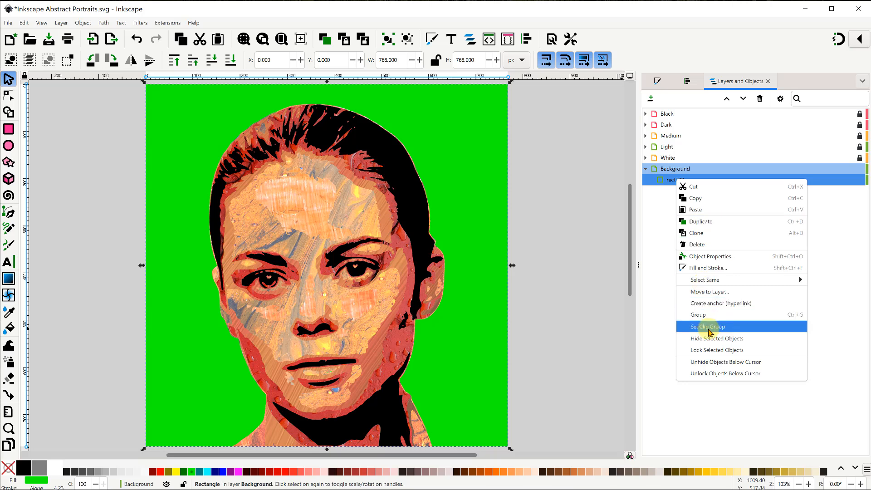
{"action": "left_click", "coordinate": [710, 326]}
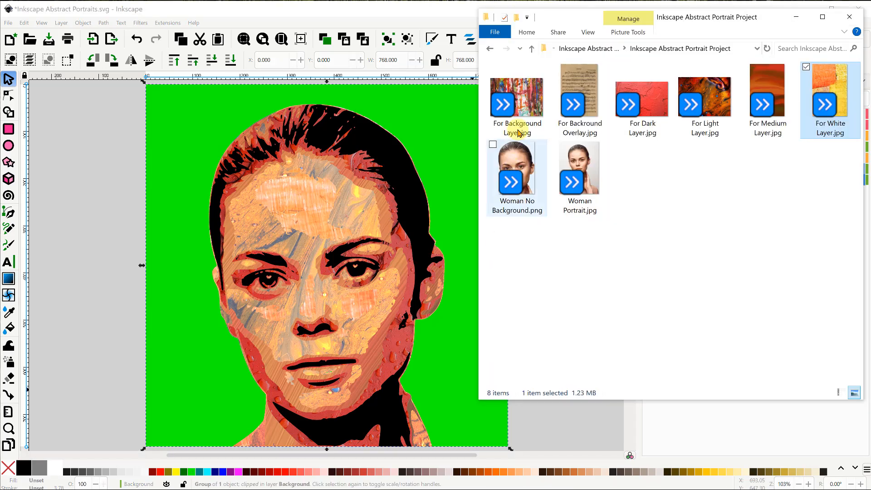
{"action": "left_click_drag", "start_coordinate": [522, 97], "coordinate": [141, 268]}
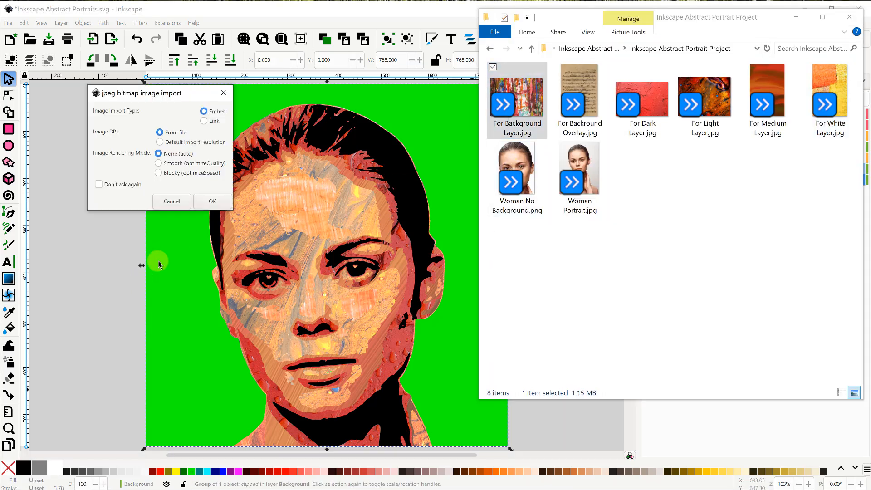
{"action": "left_click", "coordinate": [211, 202]}
{"action": "left_click", "coordinate": [368, 224]}
Rotate and scale the paint image to about 1753 × 1645 px over the portrait and move it into the green square's clip group
{"action": "scroll", "coordinate": [370, 227], "scroll_direction": "down", "scroll_amount": 3}
{"action": "left_click_drag", "start_coordinate": [518, 361], "coordinate": [443, 417]}
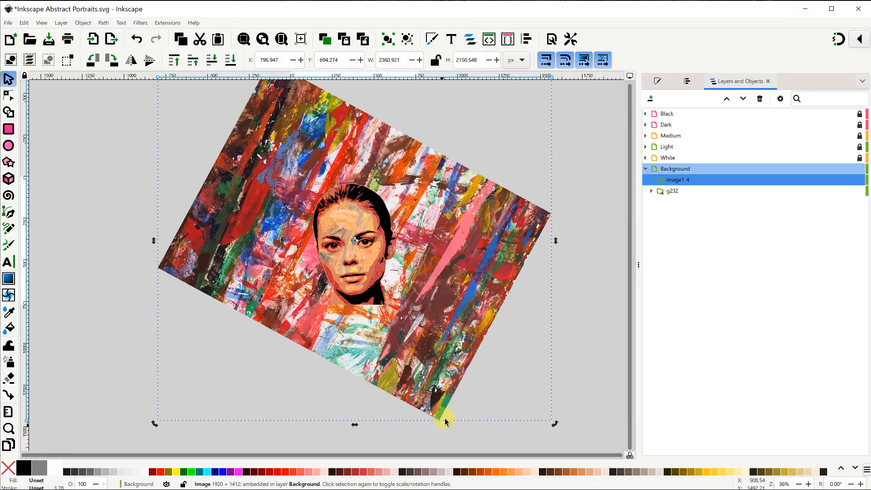
{"action": "left_click", "coordinate": [440, 414]}
{"action": "left_click_drag", "start_coordinate": [554, 423], "coordinate": [473, 349]}
{"action": "left_click_drag", "start_coordinate": [249, 175], "coordinate": [290, 201]}
{"action": "left_click_drag", "start_coordinate": [514, 376], "coordinate": [491, 355]}
{"action": "left_click_drag", "start_coordinate": [325, 146], "coordinate": [328, 159]}
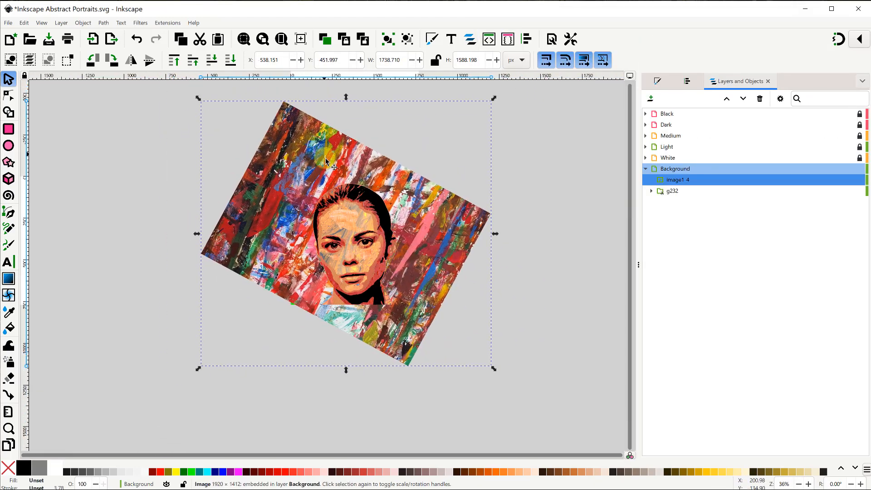
{"action": "left_click", "coordinate": [327, 159]}
{"action": "left_click_drag", "start_coordinate": [495, 369], "coordinate": [482, 381]}
{"action": "left_click", "coordinate": [281, 39]}
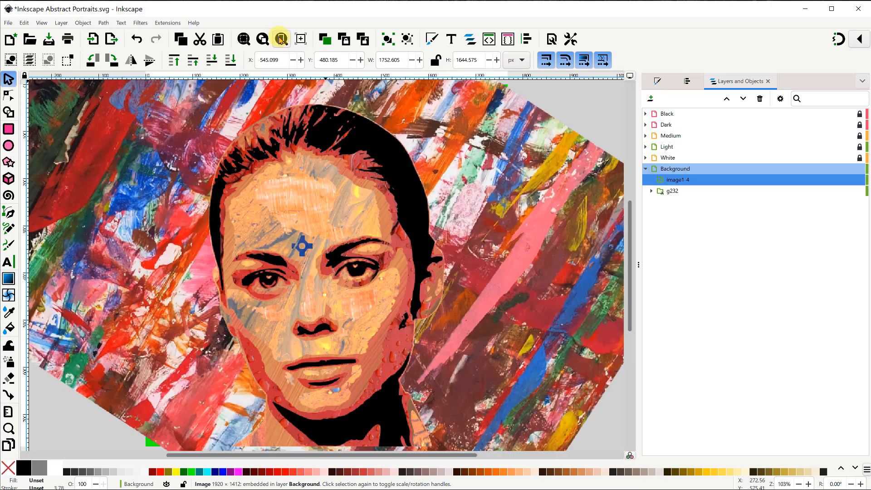
{"action": "left_click_drag", "start_coordinate": [682, 183], "coordinate": [687, 191]}
Apply a Lightness-Contrast filter to the background paint image with lightness about 55 and contrast about -14
{"action": "key", "text": "alt+shift+q"}
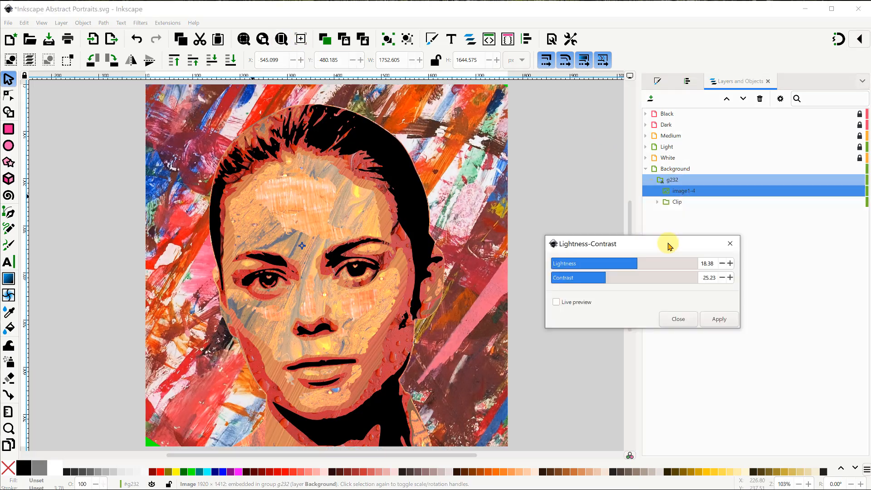
{"action": "left_click", "coordinate": [556, 302]}
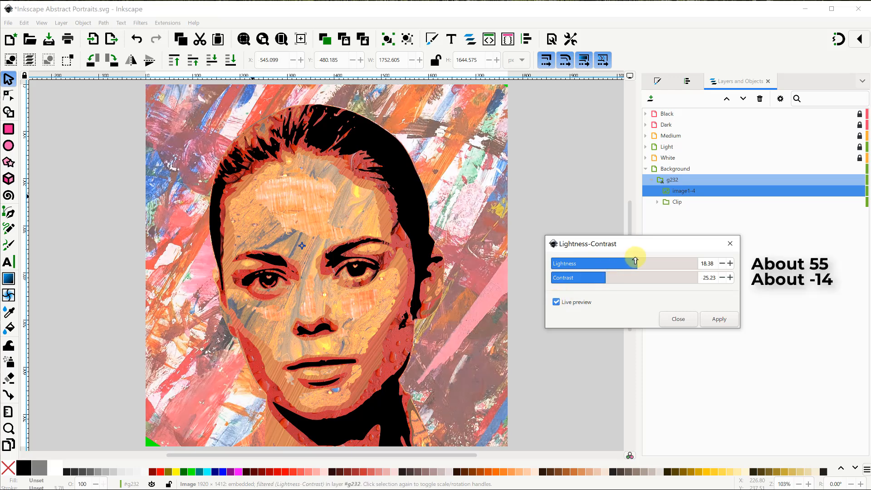
{"action": "left_click_drag", "start_coordinate": [632, 256], "coordinate": [615, 283]}
{"action": "left_click", "coordinate": [718, 319]}
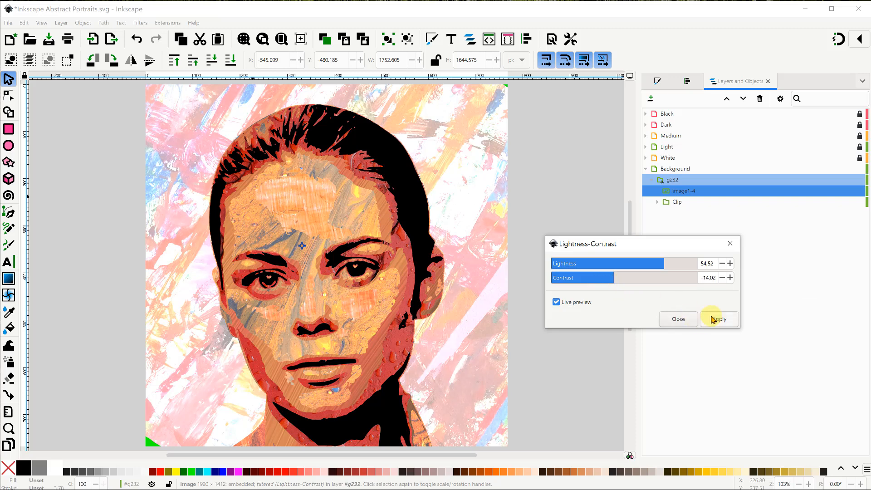
{"action": "left_click", "coordinate": [679, 319]}
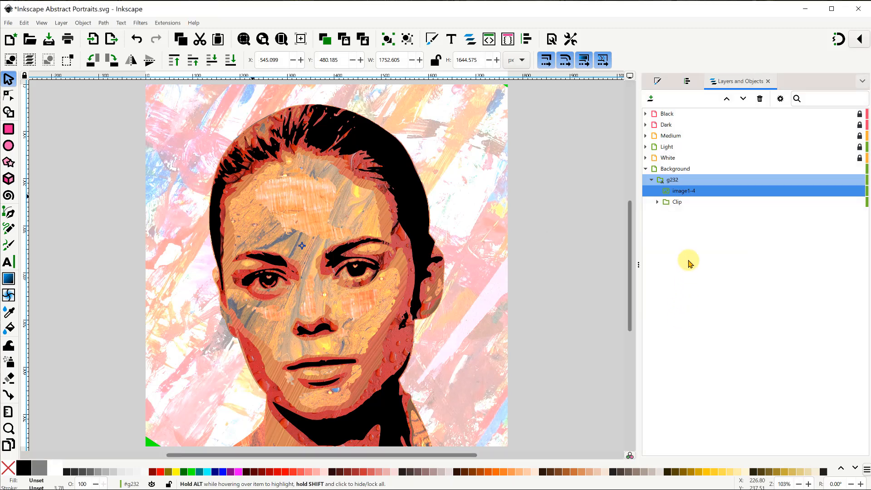
Import For Backround Overlay.jpg as an embedded image into the Background layer and place the sheet music beside the page
{"action": "left_click", "coordinate": [681, 170]}
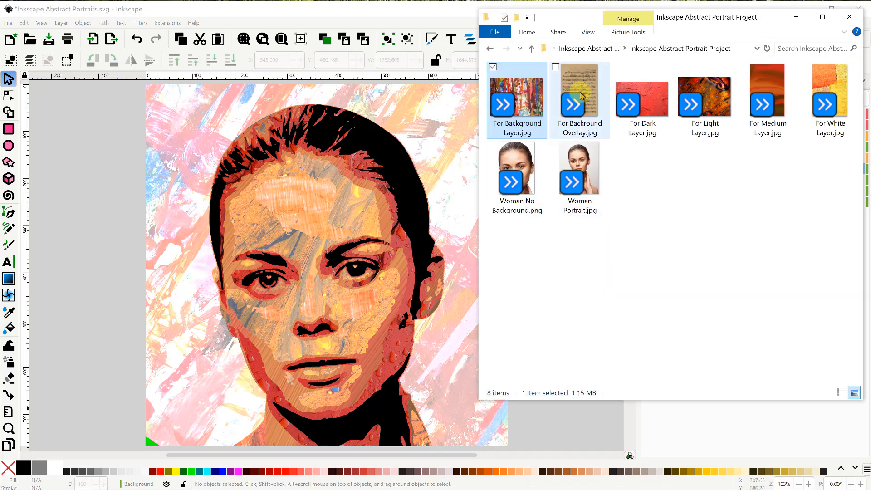
{"action": "left_click_drag", "start_coordinate": [582, 85], "coordinate": [111, 345]}
{"action": "left_click", "coordinate": [238, 230]}
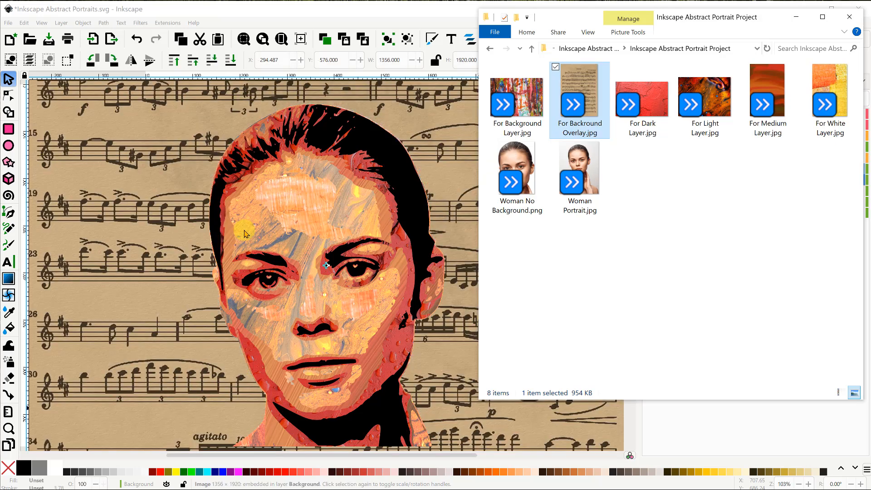
{"action": "left_click", "coordinate": [796, 17]}
{"action": "scroll", "coordinate": [509, 189], "scroll_direction": "down", "scroll_amount": 3}
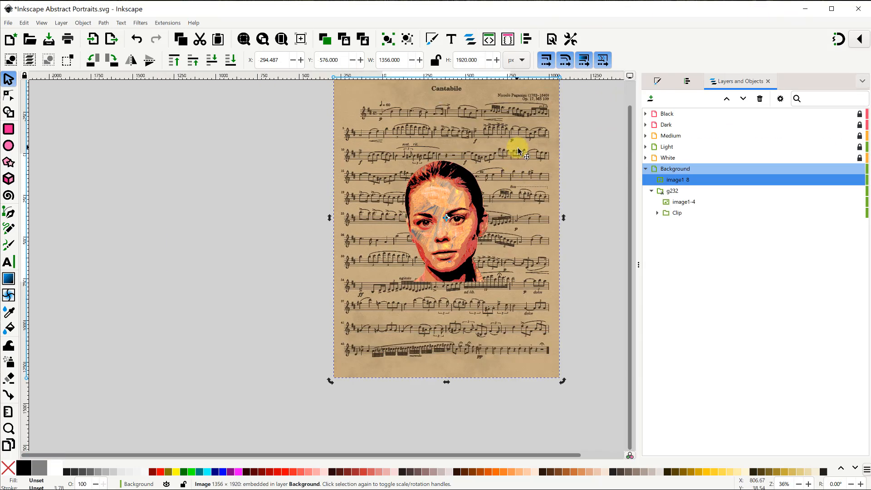
{"action": "left_click_drag", "start_coordinate": [519, 151], "coordinate": [308, 193]}
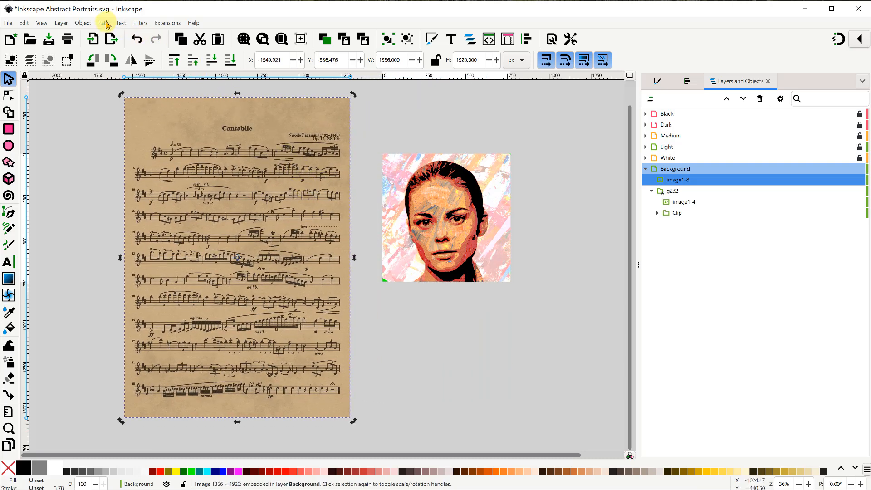
Trace the sheet music as a single brightness-cutoff scan with threshold 0.538, and delete the source image
{"action": "left_click", "coordinate": [106, 24]}
{"action": "left_click", "coordinate": [123, 60]}
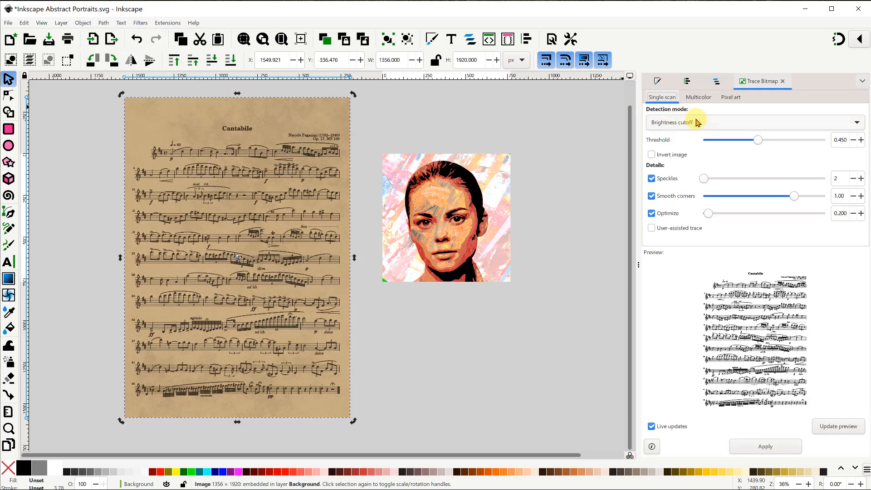
{"action": "left_click_drag", "start_coordinate": [757, 140], "coordinate": [770, 142]}
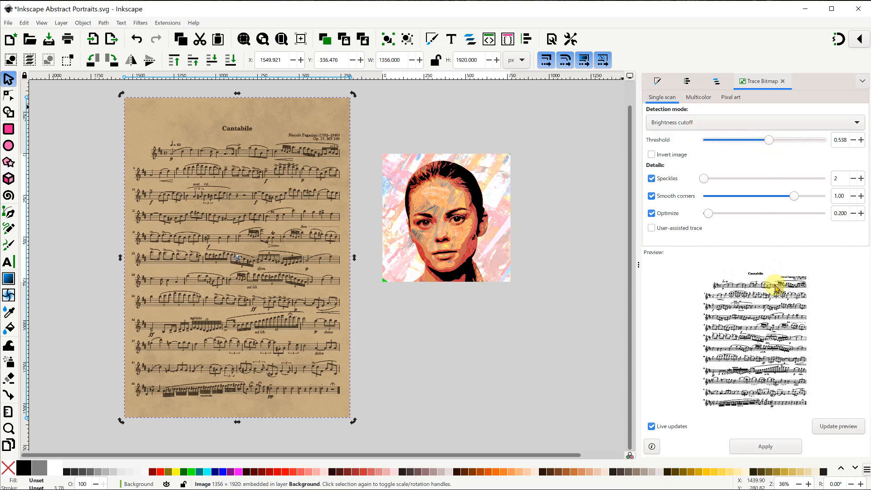
{"action": "left_click", "coordinate": [773, 447]}
{"action": "left_click", "coordinate": [783, 82]}
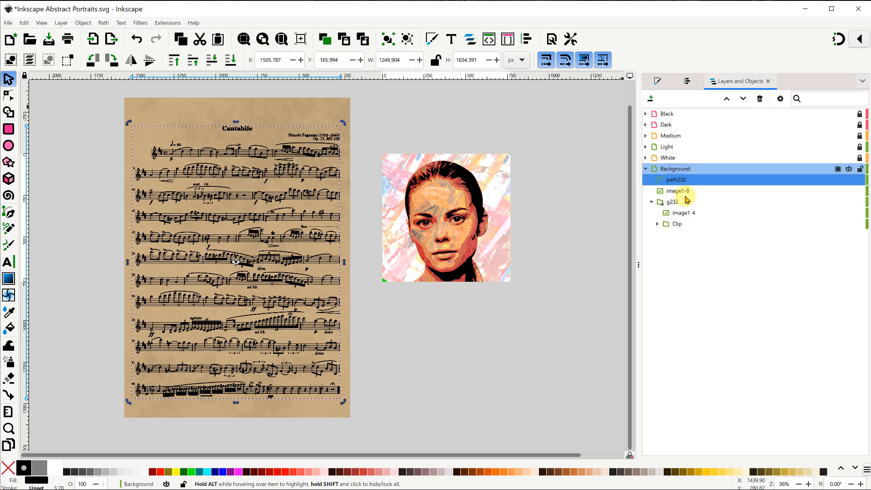
{"action": "left_click", "coordinate": [681, 192]}
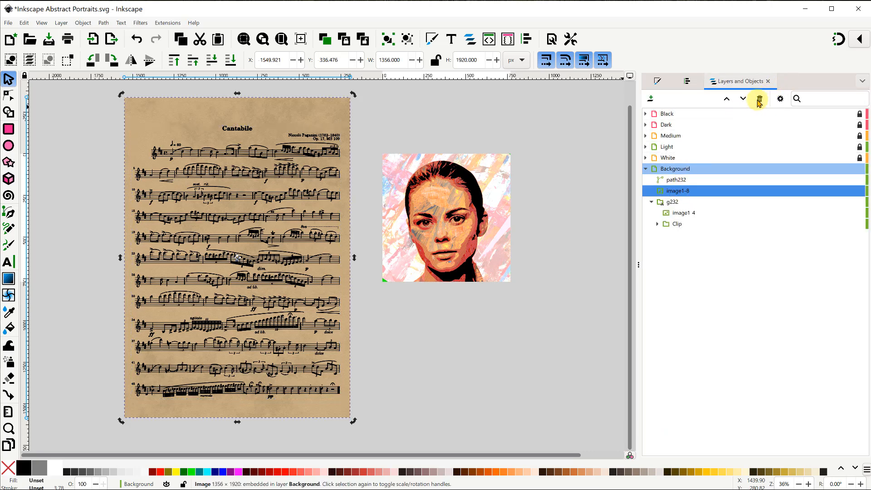
{"action": "left_click", "coordinate": [759, 99]}
Scale the traced sheet music down to about 851 × 1112 px and position it over the whole page
{"action": "left_click", "coordinate": [286, 238]}
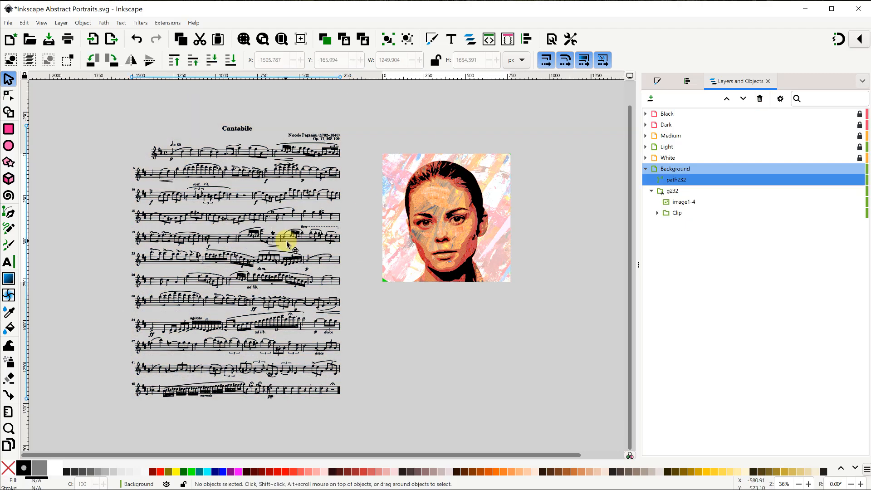
{"action": "left_click_drag", "start_coordinate": [341, 402], "coordinate": [279, 335]}
{"action": "left_click_drag", "start_coordinate": [238, 227], "coordinate": [507, 248]}
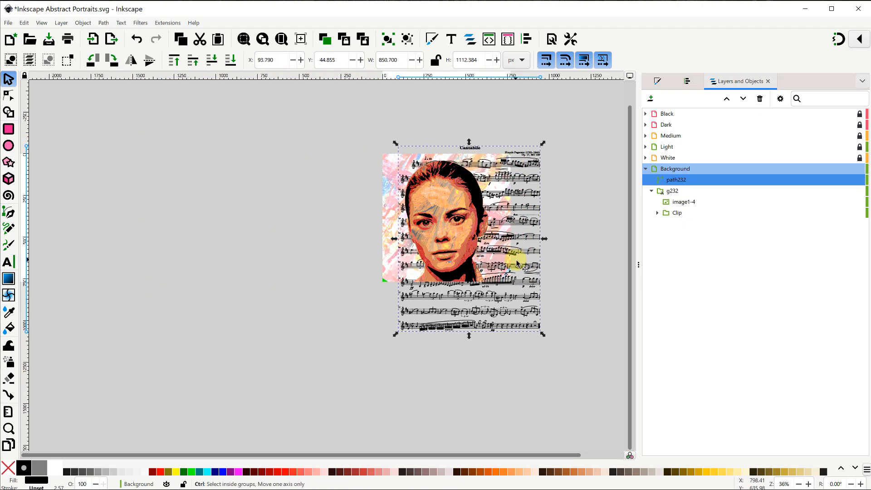
{"action": "scroll", "coordinate": [516, 261], "scroll_direction": "up", "scroll_amount": 1}
{"action": "left_click_drag", "start_coordinate": [527, 332], "coordinate": [479, 330]}
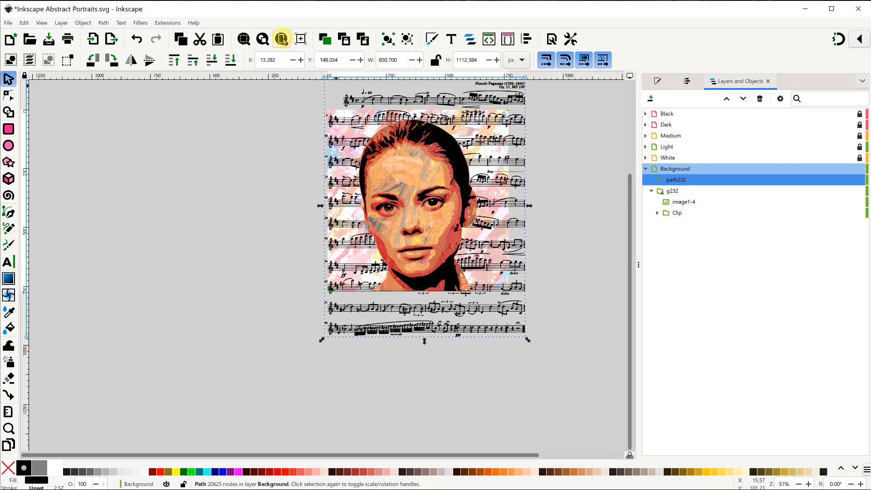
{"action": "left_click", "coordinate": [281, 37]}
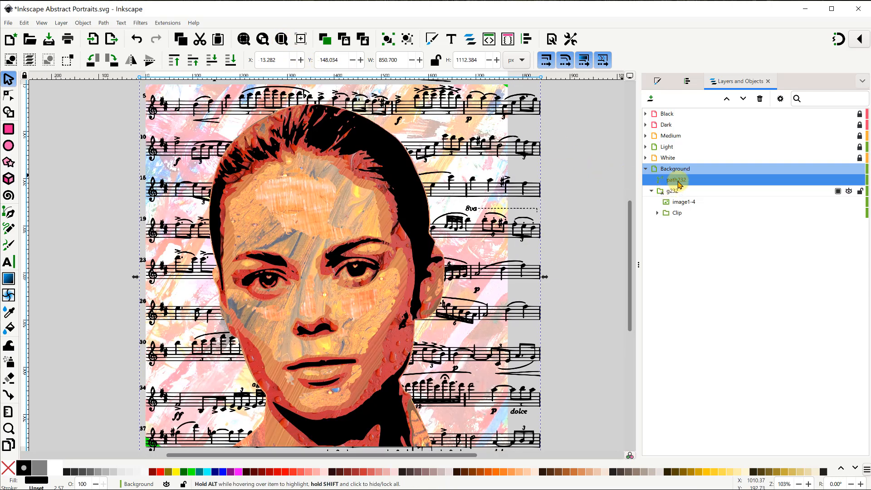
Move the traced sheet music into the Background layer's clip group, stacked above the paint image
{"action": "left_click_drag", "start_coordinate": [681, 181], "coordinate": [694, 194]}
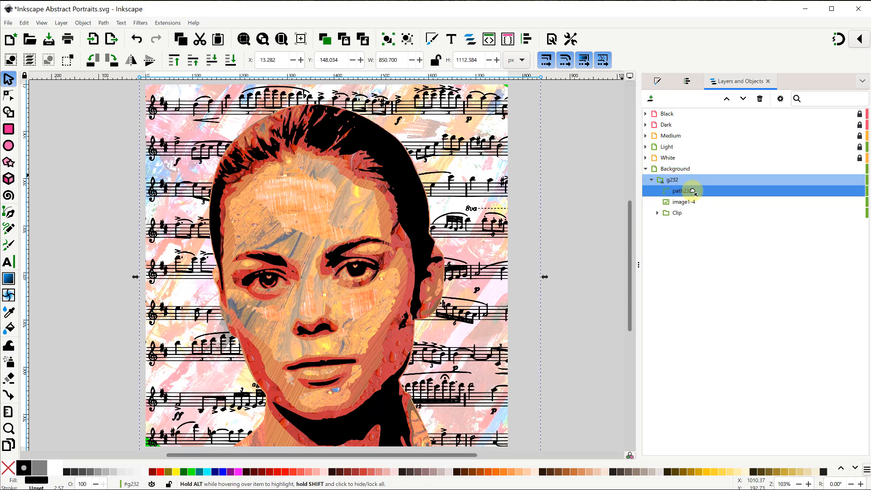
{"action": "left_click", "coordinate": [745, 100]}
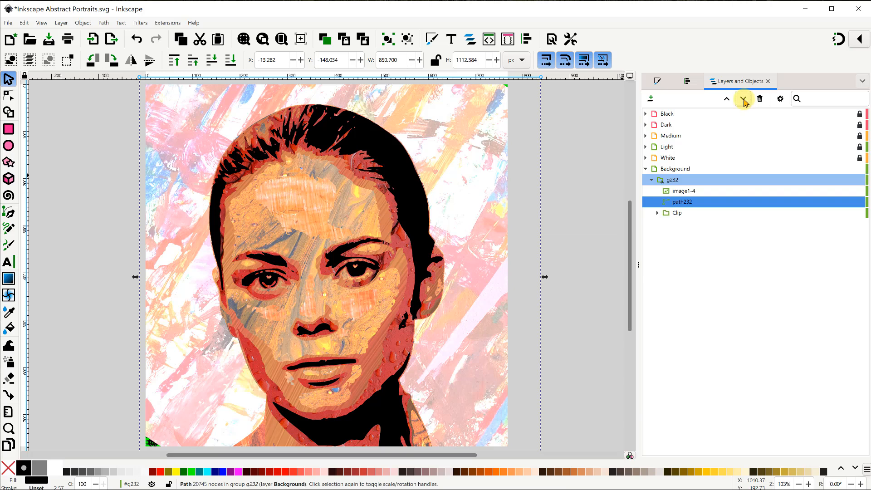
{"action": "left_click", "coordinate": [726, 100]}
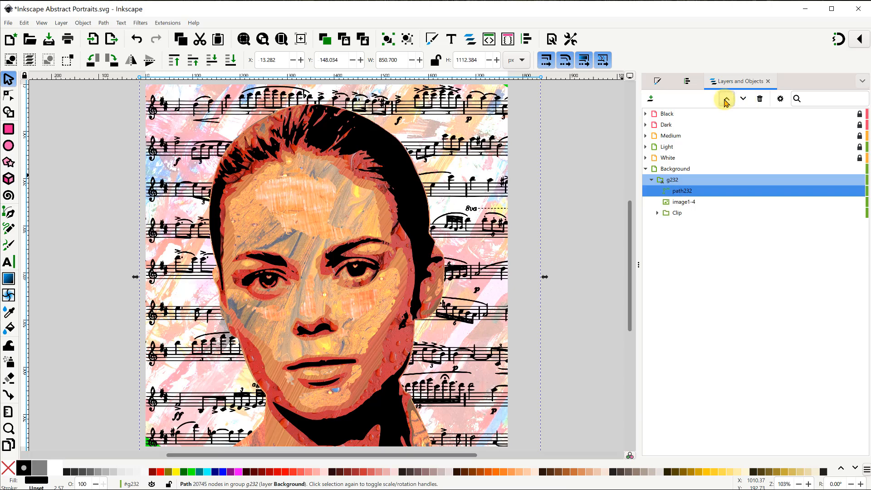
Recolour the traced sheet music with the muted red #D35F5F fill
{"action": "left_click", "coordinate": [177, 475]}
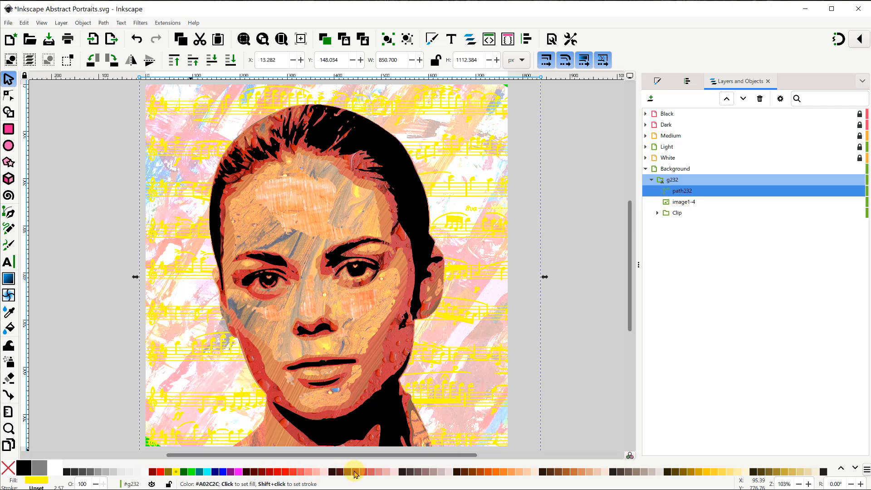
{"action": "left_click", "coordinate": [362, 474]}
{"action": "left_click", "coordinate": [370, 475]}
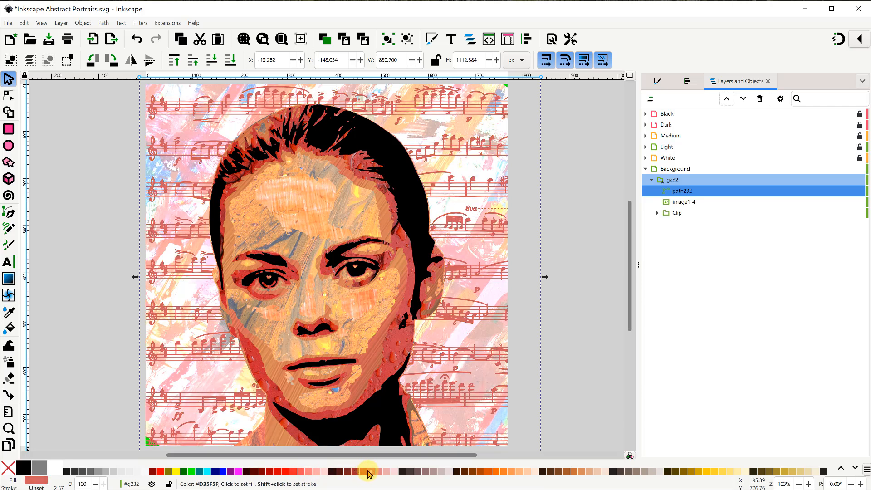
Collapse and lock the Background layer, and open the export settings
{"action": "left_click", "coordinate": [645, 169]}
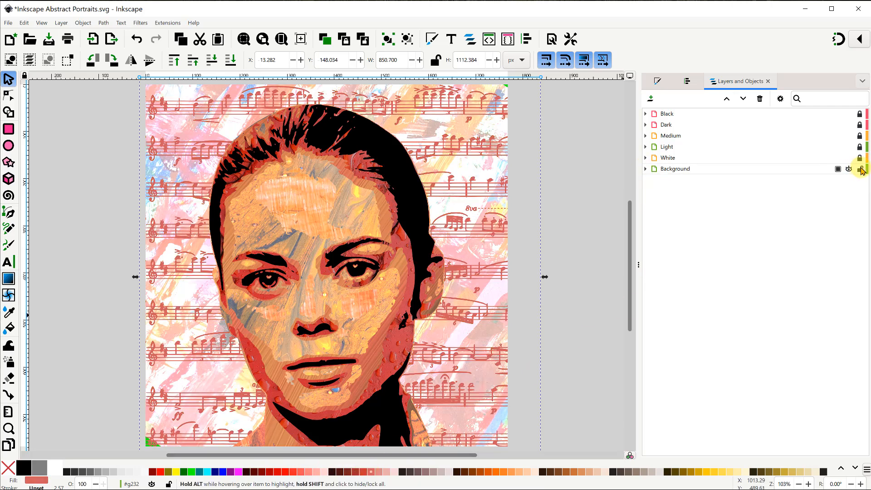
{"action": "left_click", "coordinate": [860, 169]}
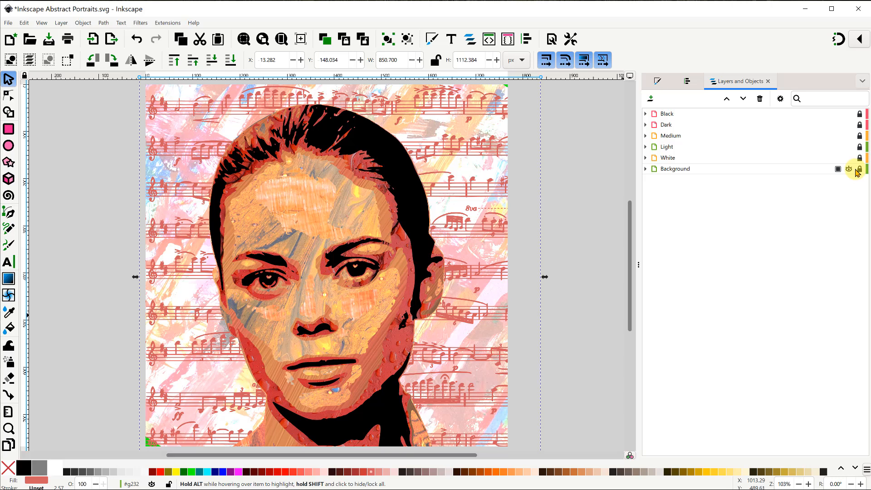
{"action": "left_click", "coordinate": [7, 22]}
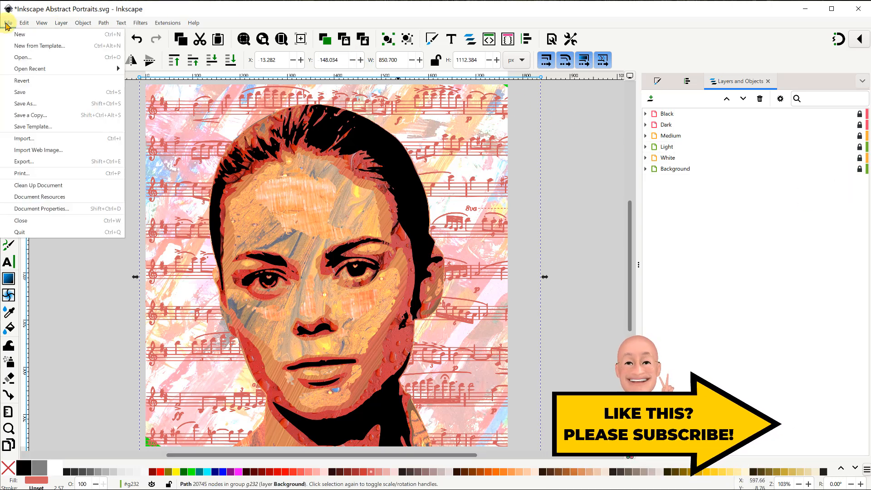
{"action": "left_click", "coordinate": [30, 163]}
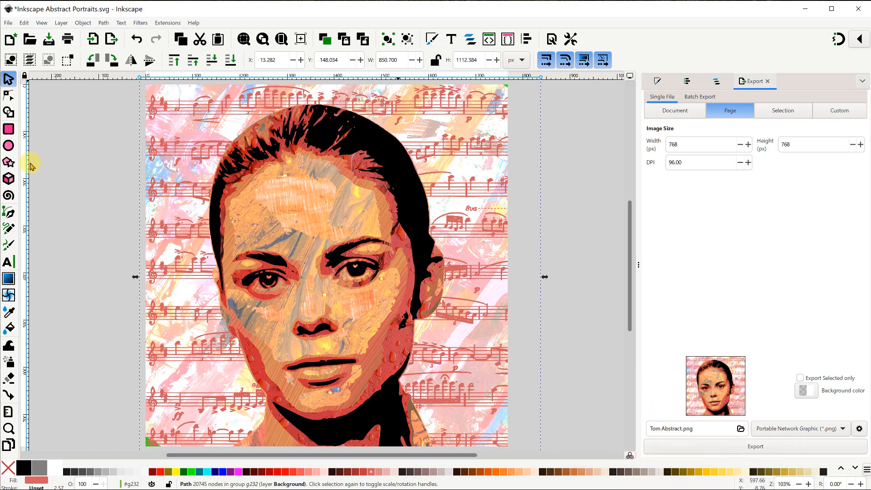
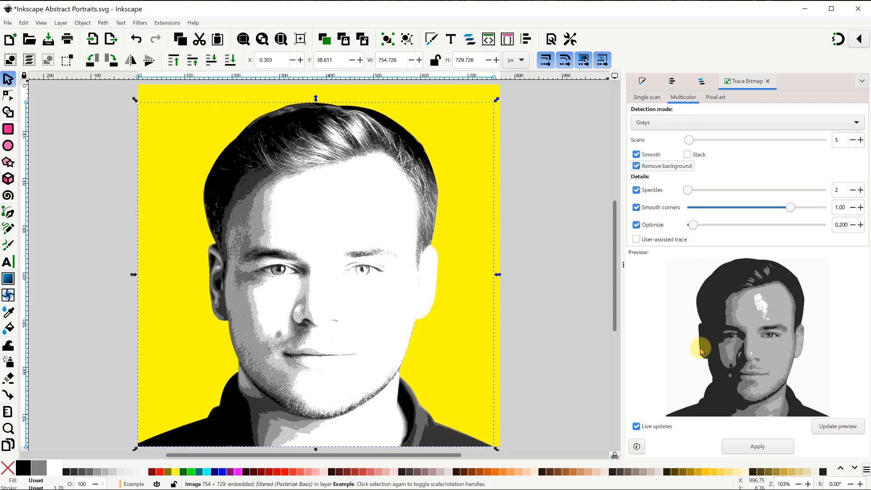
Trace the man's portrait in the Example layer as a multicolor Grays scan with 25 scans
{"action": "left_click", "coordinate": [838, 139]}
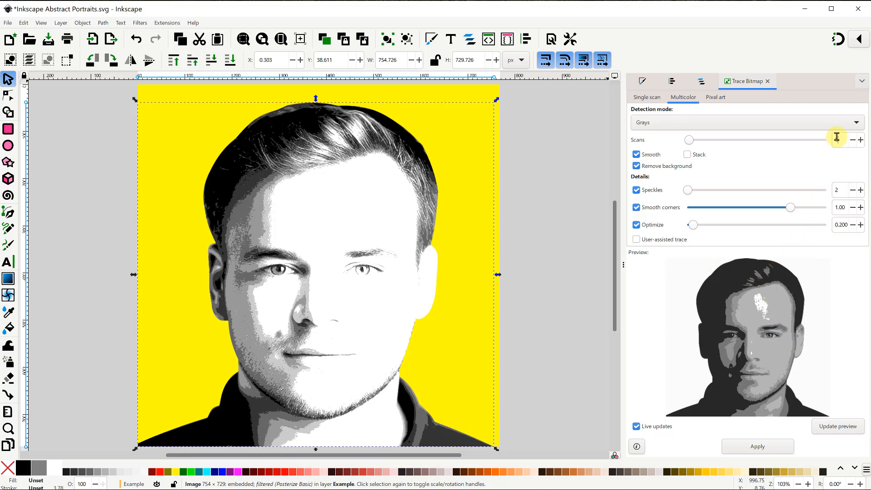
{"action": "type", "text": "25"}
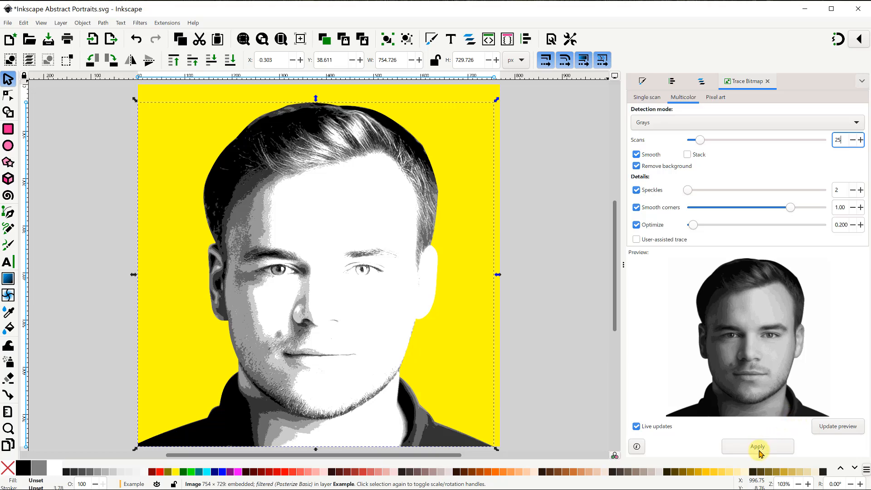
{"action": "left_click", "coordinate": [757, 446]}
{"action": "left_click", "coordinate": [767, 81]}
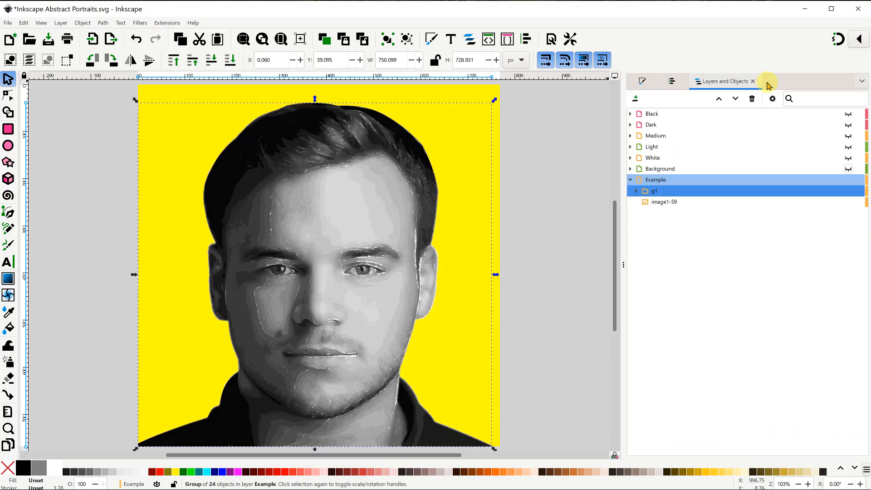
Hide the source portrait image in the Example layer and ungroup the traced result into separate paths
{"action": "left_click", "coordinate": [674, 201]}
{"action": "left_click", "coordinate": [848, 203]}
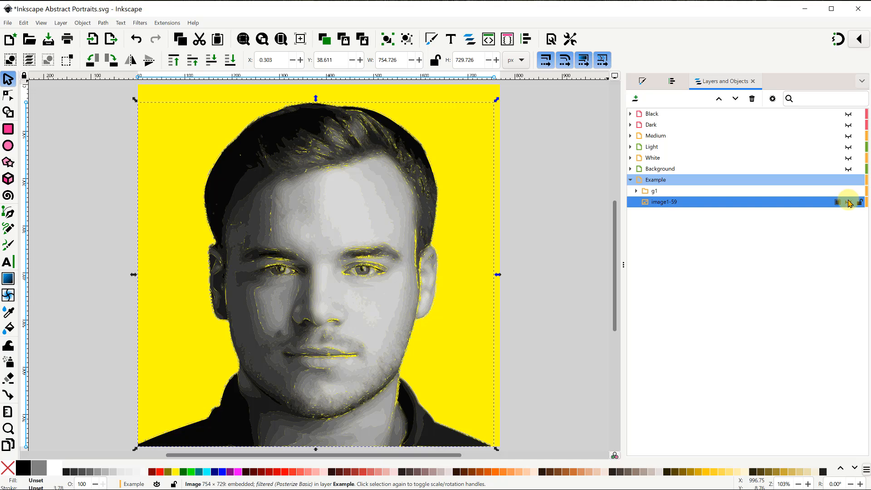
{"action": "left_click", "coordinate": [658, 194]}
{"action": "right_click", "coordinate": [658, 194]}
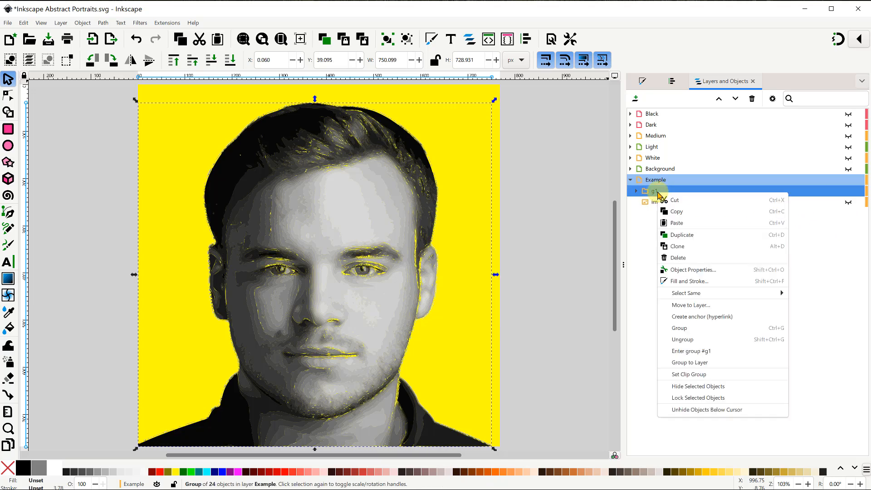
{"action": "left_click", "coordinate": [691, 340]}
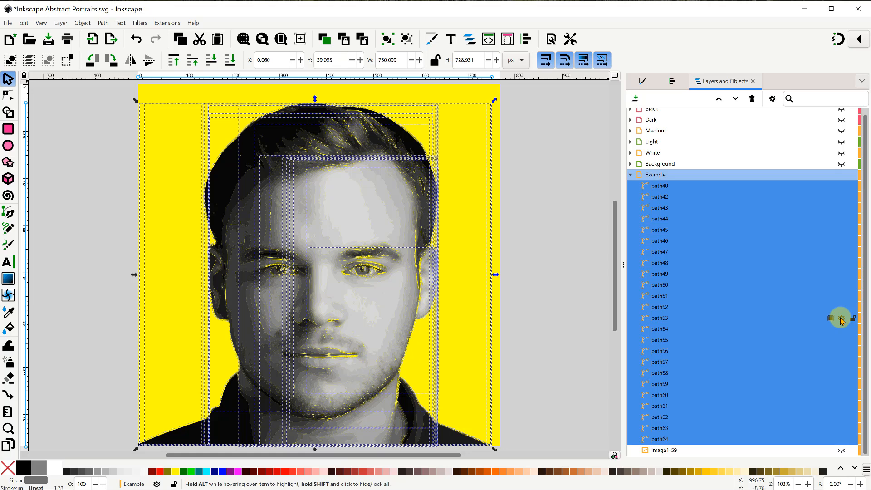
Hide all the traced paths in the Example layer, and reveal only the four darkest: path40, path42, path43 and path44
{"action": "left_click", "coordinate": [841, 319]}
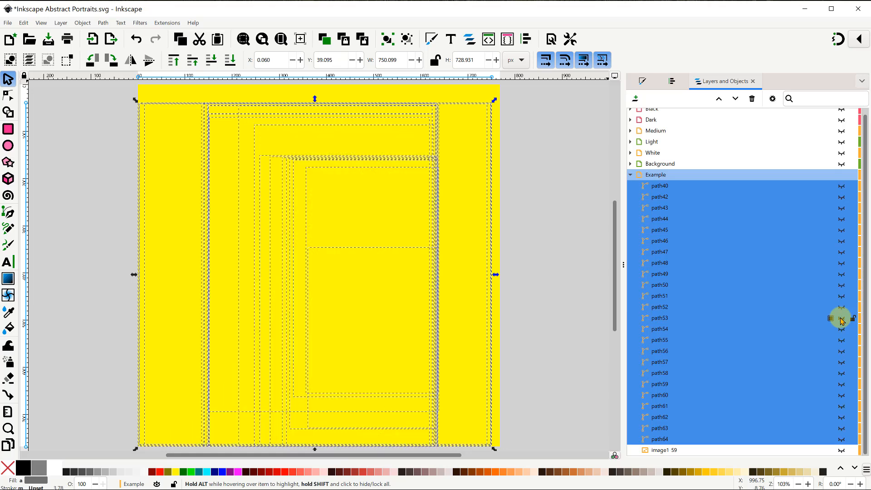
{"action": "left_click", "coordinate": [597, 220]}
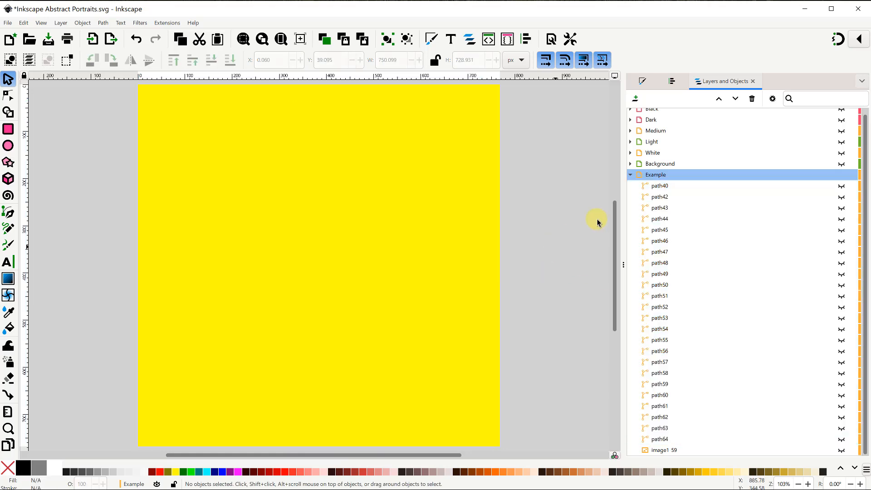
{"action": "left_click", "coordinate": [841, 186]}
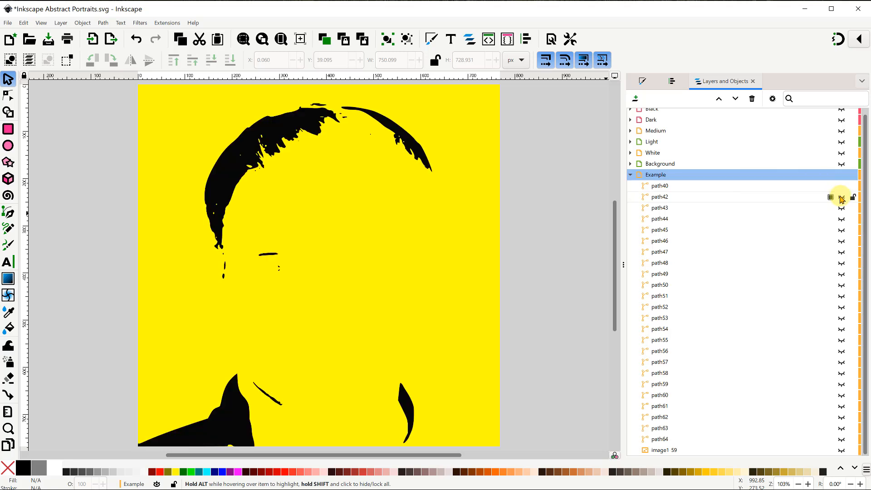
{"action": "left_click", "coordinate": [842, 198]}
{"action": "left_click", "coordinate": [841, 209]}
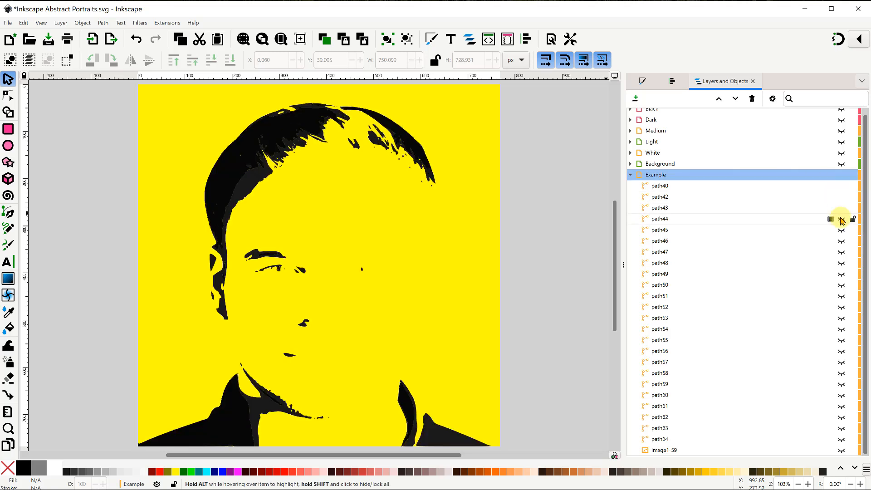
{"action": "left_click", "coordinate": [841, 219]}
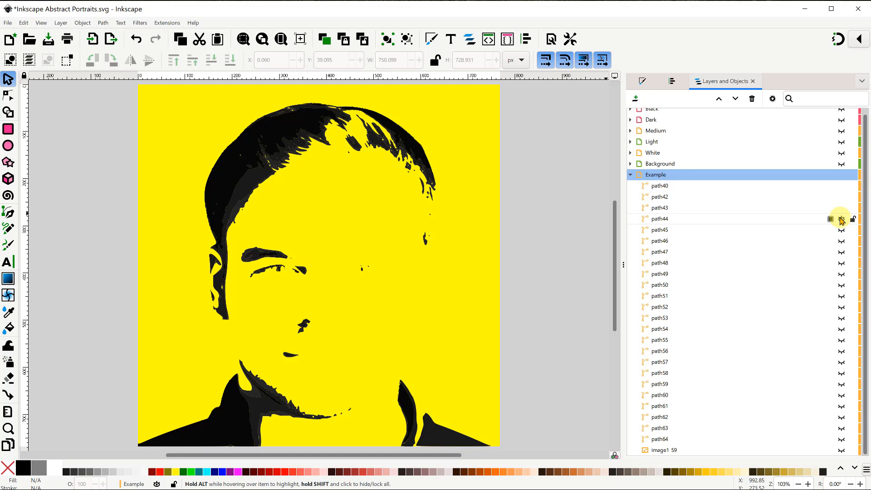
Check which paths the Black layer's group contains, and hide path43 and path44 in the Example layer
{"action": "scroll", "coordinate": [790, 220], "scroll_direction": "up", "scroll_amount": 1}
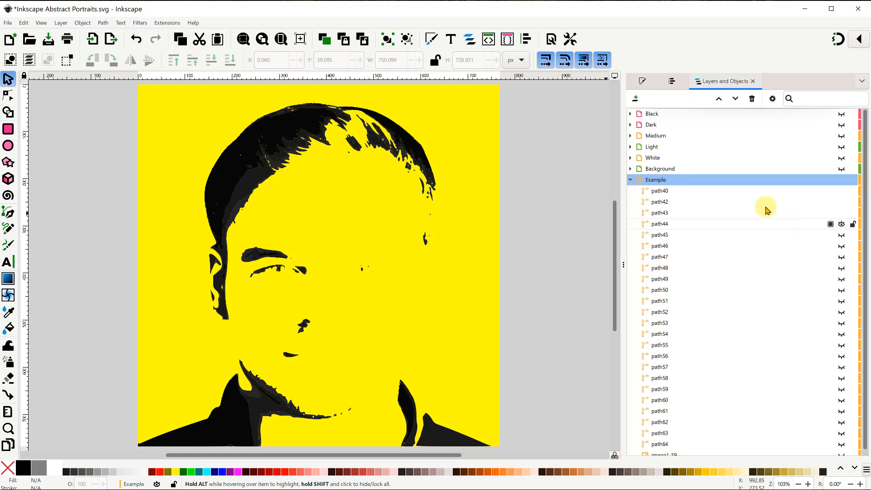
{"action": "left_click", "coordinate": [629, 115]}
{"action": "left_click", "coordinate": [636, 125]}
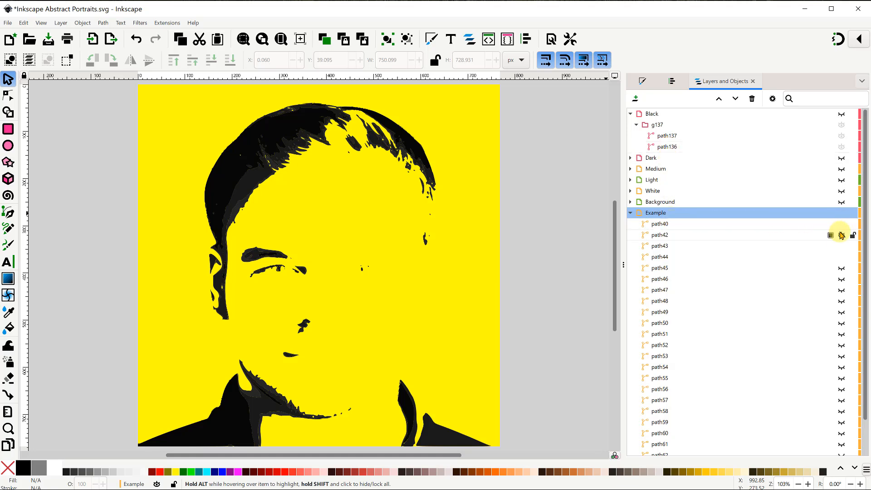
{"action": "left_click", "coordinate": [842, 247]}
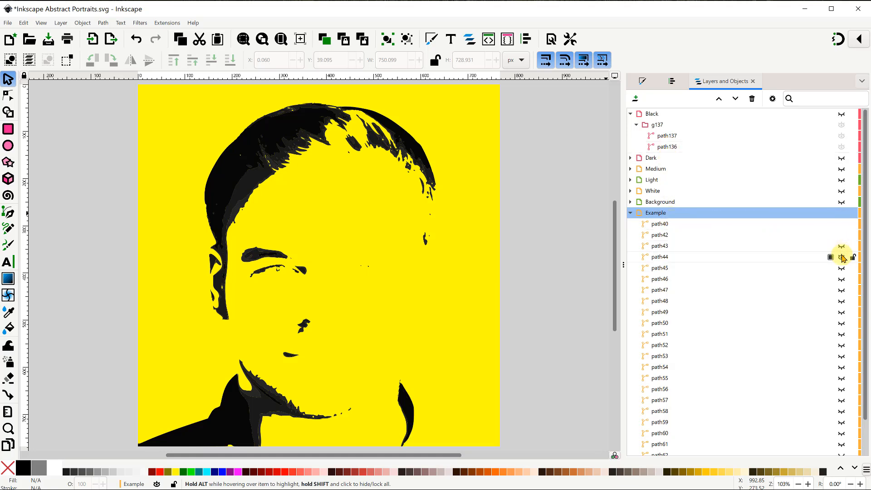
{"action": "left_click", "coordinate": [842, 257]}
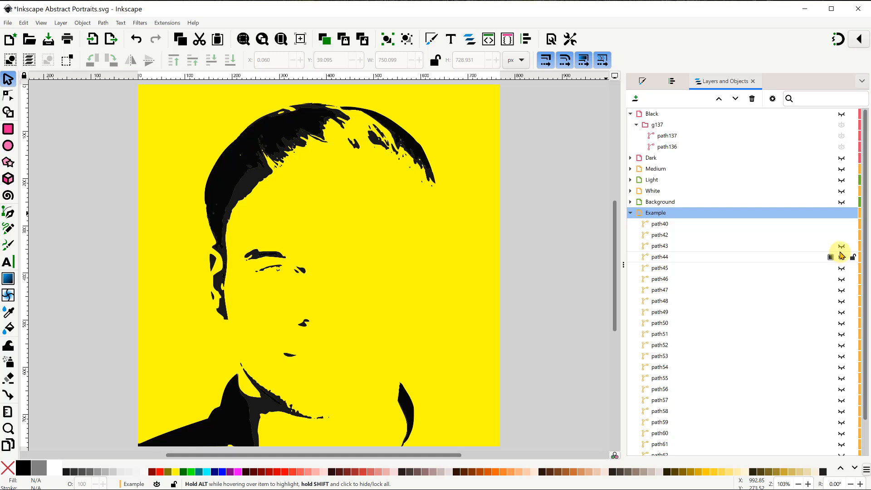
Group the two darkest traced paths, path40 and path42, in the Example layer
{"action": "left_click", "coordinate": [658, 224]}
{"action": "left_click", "coordinate": [657, 234], "text": "shift"}
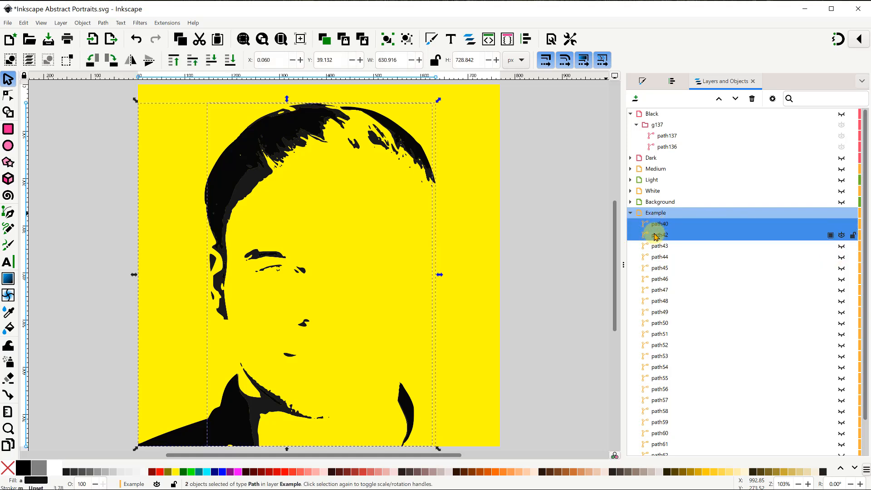
{"action": "right_click", "coordinate": [656, 235]}
{"action": "left_click", "coordinate": [680, 365]}
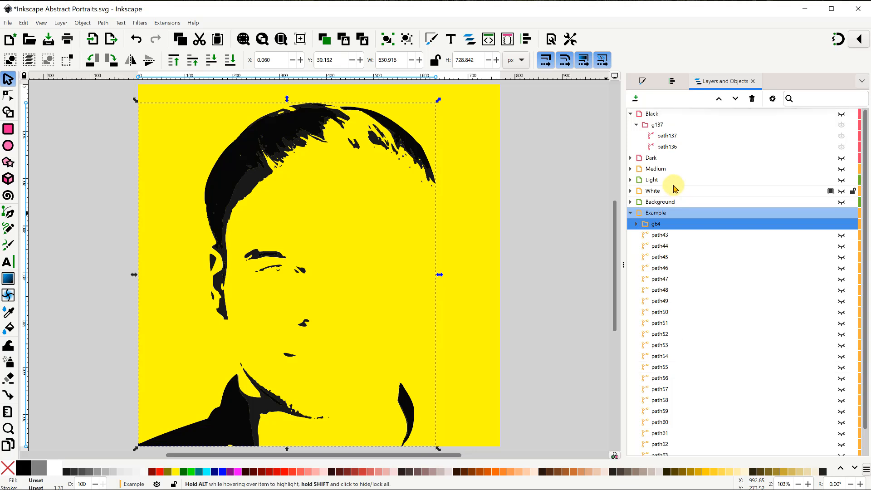
Check the contents of the Dark layer's clip group, and reveal path43 through path50 in the Example layer
{"action": "left_click", "coordinate": [630, 114]}
{"action": "left_click", "coordinate": [631, 124]}
{"action": "left_click", "coordinate": [636, 136]}
{"action": "left_click", "coordinate": [642, 157]}
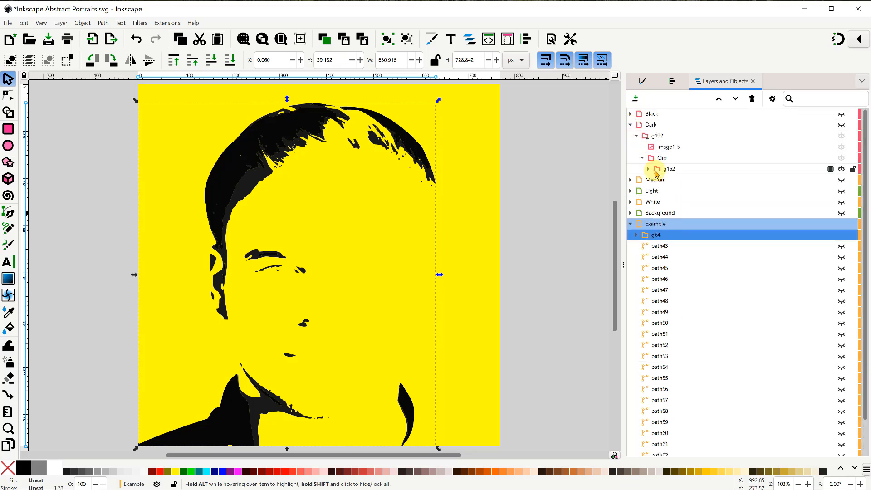
{"action": "left_click", "coordinate": [649, 168]}
{"action": "scroll", "coordinate": [651, 171], "scroll_direction": "down", "scroll_amount": 1}
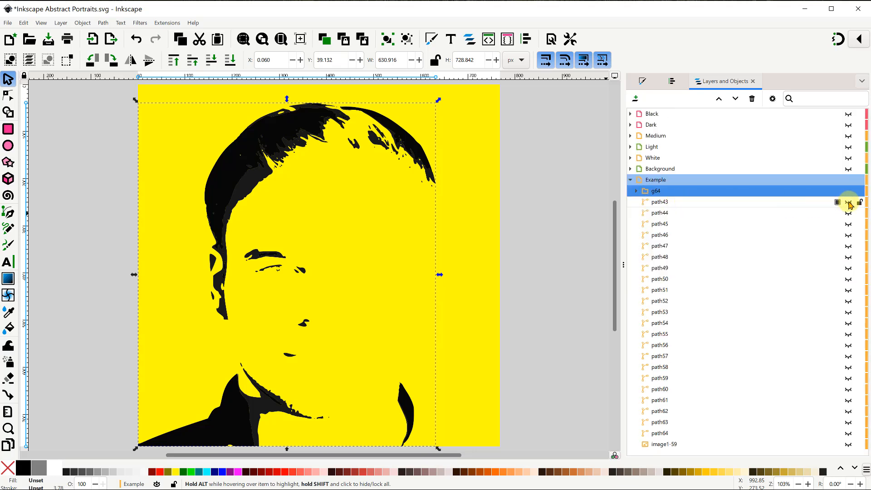
{"action": "left_click", "coordinate": [849, 203]}
{"action": "left_click", "coordinate": [849, 213]}
{"action": "left_click", "coordinate": [849, 224]}
{"action": "left_click", "coordinate": [848, 235]}
{"action": "left_click", "coordinate": [848, 245]}
{"action": "left_click", "coordinate": [848, 257]}
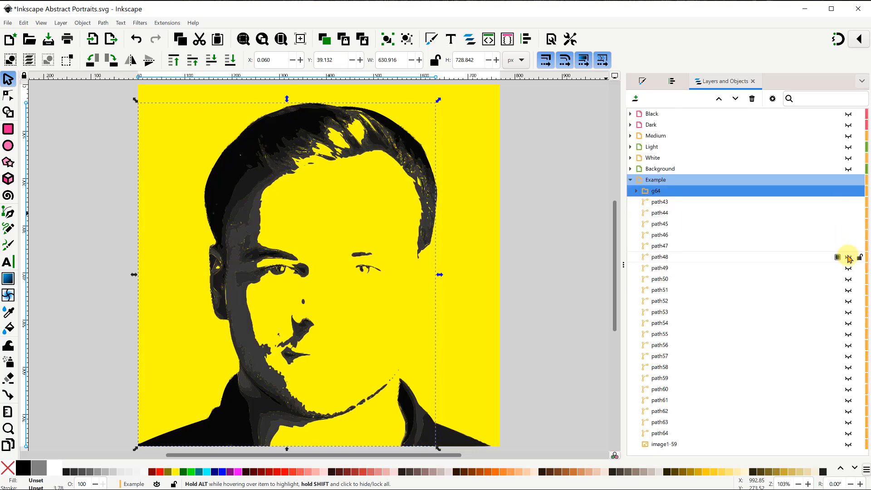
{"action": "left_click", "coordinate": [848, 268]}
{"action": "left_click", "coordinate": [849, 278]}
Group the dark-tone paths path43 through path50 in the Example layer
{"action": "left_click", "coordinate": [660, 278]}
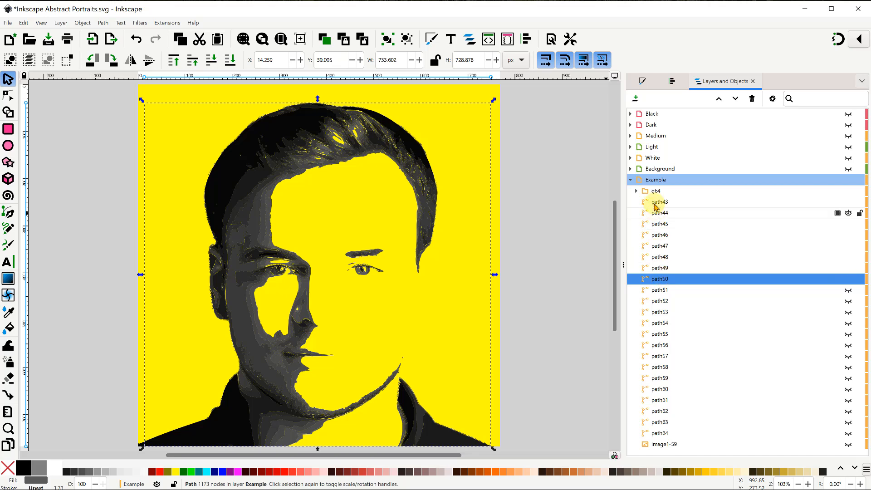
{"action": "left_click", "coordinate": [658, 203], "text": "shift"}
{"action": "right_click", "coordinate": [656, 203]}
{"action": "left_click", "coordinate": [676, 338]}
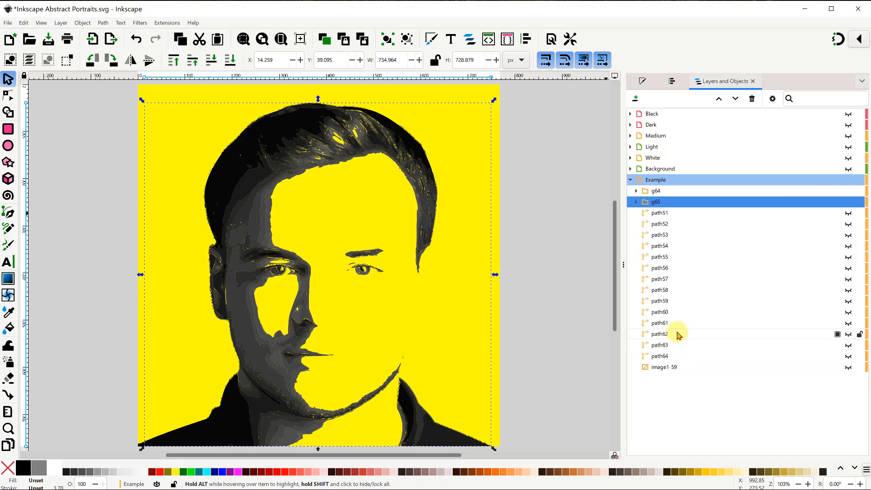
Check the contents of the Medium layer's clip group, and reveal path51 through path59 in the Example layer
{"action": "left_click", "coordinate": [630, 136]}
{"action": "left_click", "coordinate": [636, 147]}
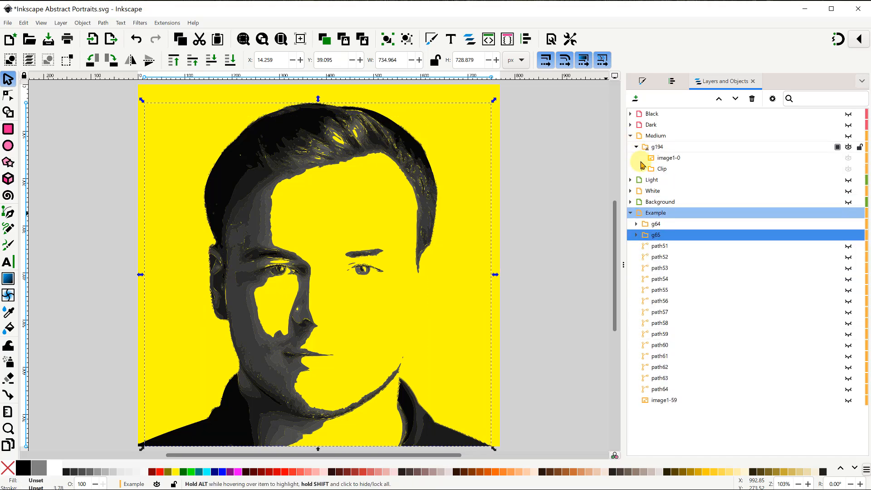
{"action": "left_click", "coordinate": [642, 169]}
{"action": "left_click", "coordinate": [648, 180]}
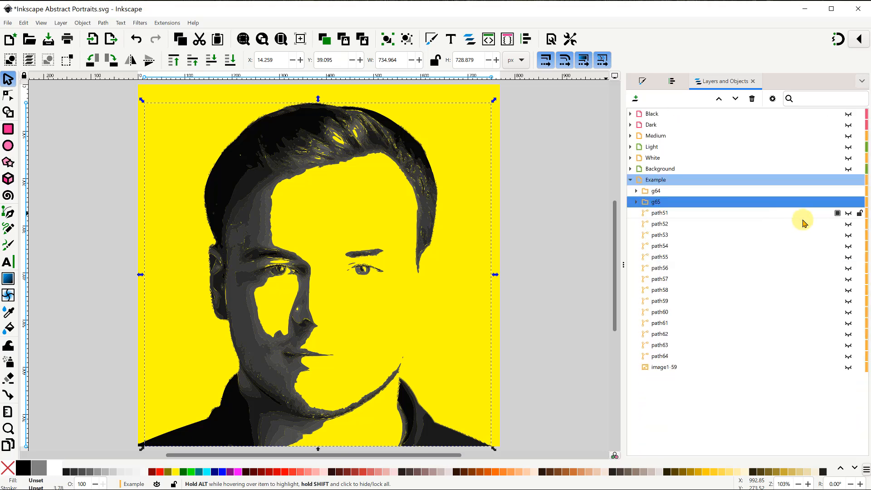
{"action": "left_click", "coordinate": [848, 213]}
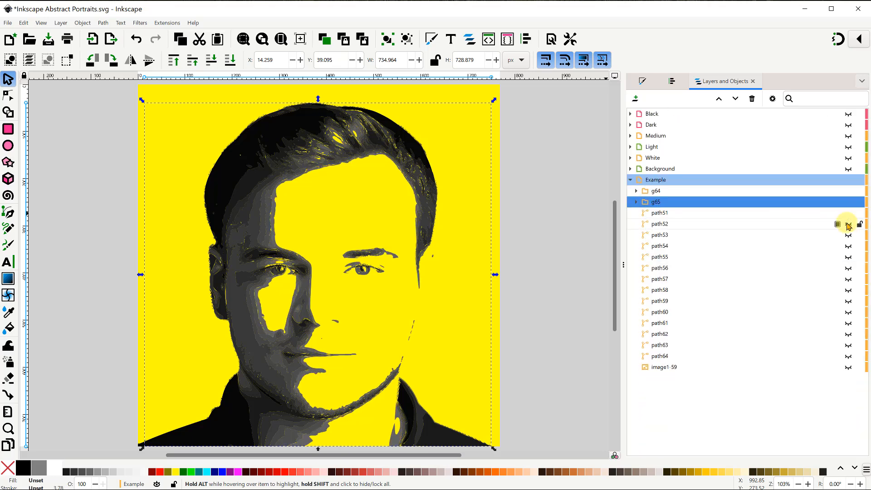
{"action": "left_click", "coordinate": [849, 224]}
{"action": "left_click", "coordinate": [848, 235]}
{"action": "left_click", "coordinate": [848, 245]}
{"action": "left_click", "coordinate": [848, 256]}
{"action": "left_click", "coordinate": [848, 268]}
{"action": "left_click", "coordinate": [849, 279]}
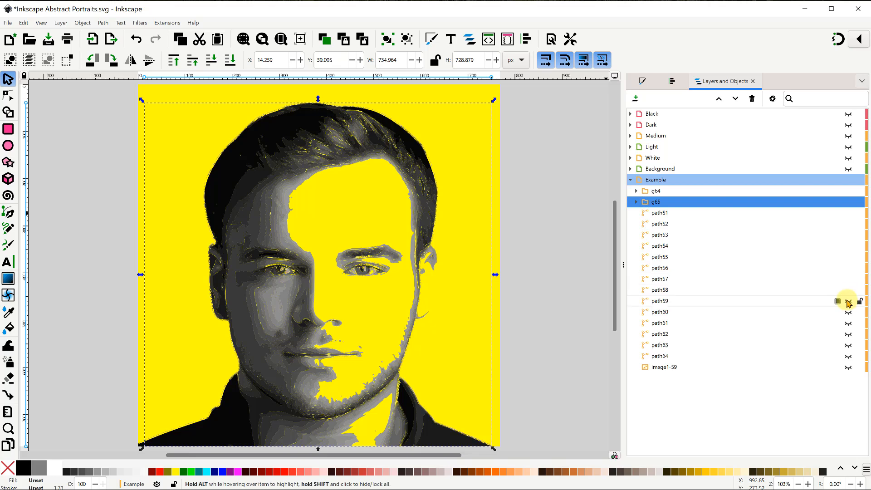
{"action": "left_click", "coordinate": [848, 289]}
Group the medium-tone paths path51 through path59 in the Example layer
{"action": "left_click", "coordinate": [663, 301]}
{"action": "left_click", "coordinate": [660, 214], "text": "shift"}
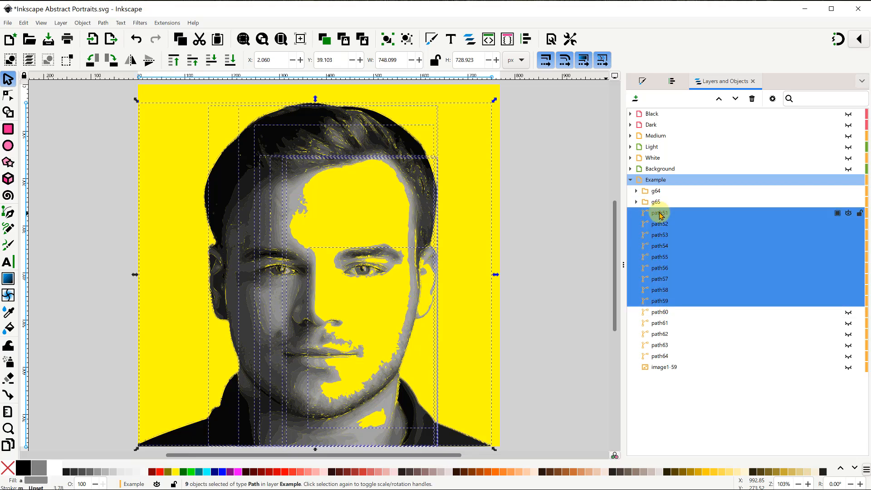
{"action": "right_click", "coordinate": [660, 213]}
{"action": "left_click", "coordinate": [686, 349]}
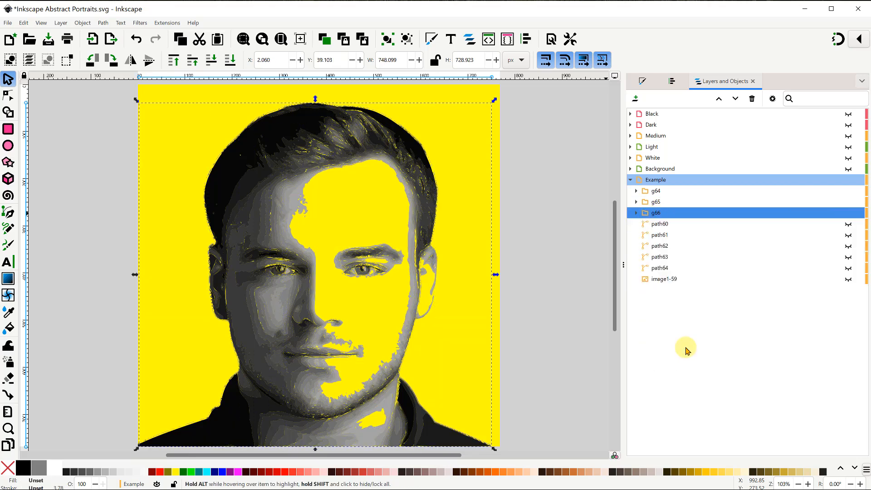
Check the contents of the Light layer's clip group, and reveal path60 through path64 in the Example layer
{"action": "left_click", "coordinate": [630, 146]}
{"action": "left_click", "coordinate": [636, 158]}
{"action": "left_click", "coordinate": [642, 180]}
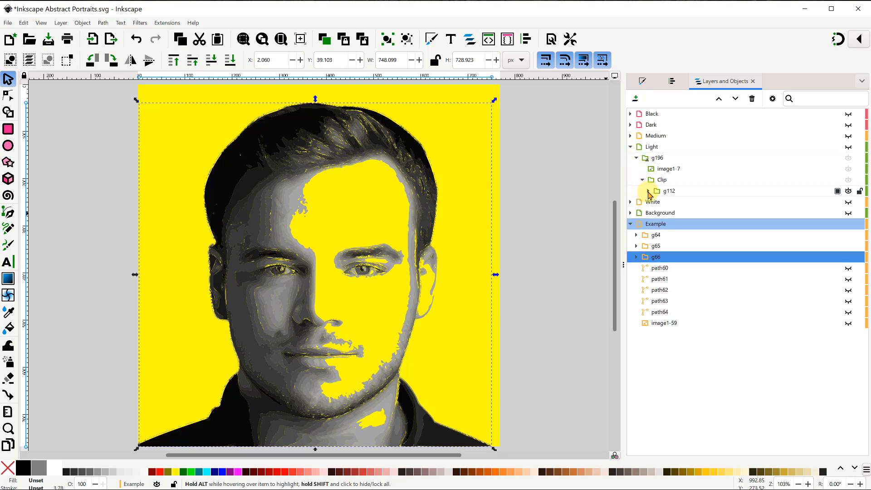
{"action": "left_click", "coordinate": [648, 191]}
{"action": "left_click", "coordinate": [847, 224]}
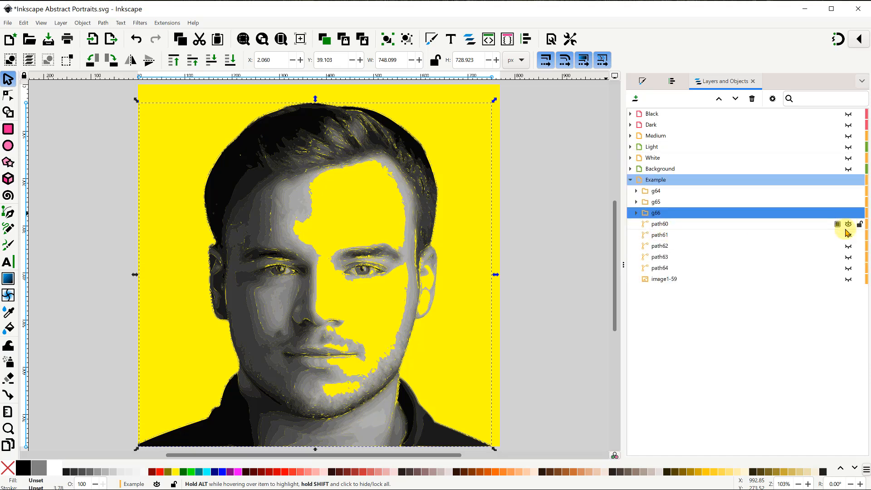
{"action": "left_click", "coordinate": [848, 235]}
{"action": "left_click", "coordinate": [847, 245]}
{"action": "left_click", "coordinate": [848, 257]}
{"action": "left_click", "coordinate": [848, 268]}
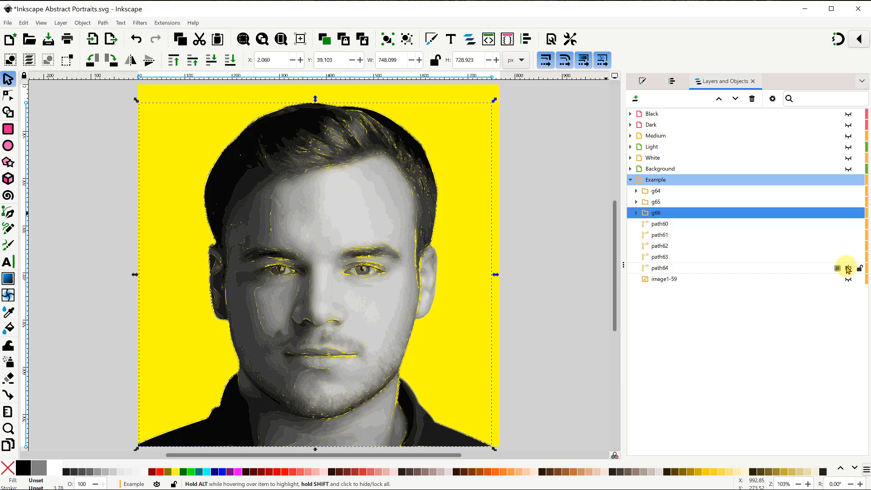
Group the light-tone paths path60 through path64 in the Example layer
{"action": "left_click", "coordinate": [735, 267]}
{"action": "left_click", "coordinate": [657, 226], "text": "shift"}
{"action": "right_click", "coordinate": [658, 227]}
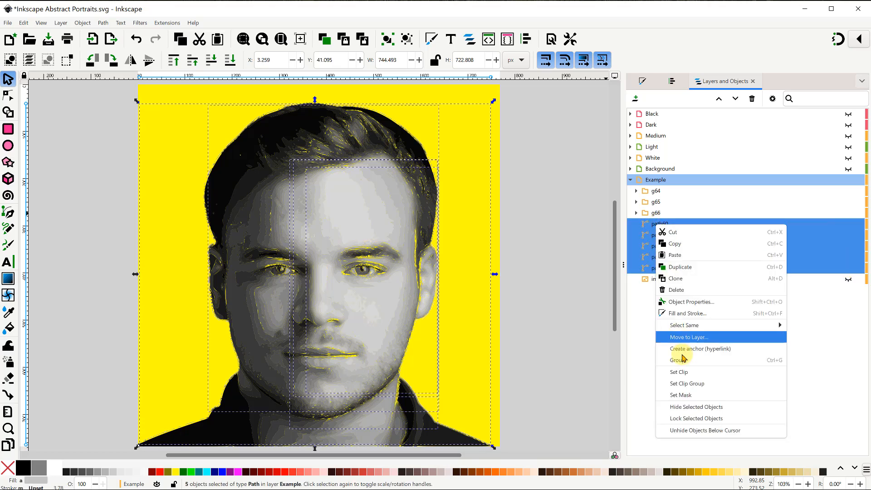
{"action": "left_click", "coordinate": [679, 358]}
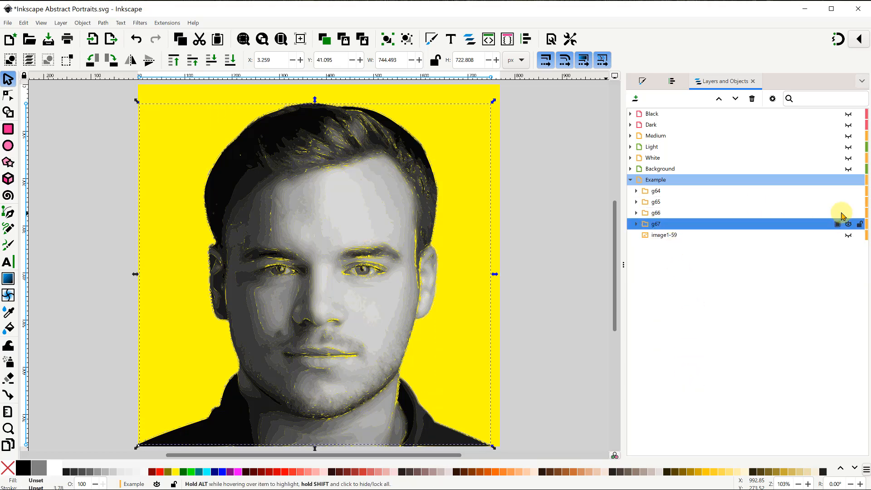
Hide the four tonal groups in the Example layer and reveal them one by one from darkest to lightest to preview them
{"action": "left_click", "coordinate": [849, 190]}
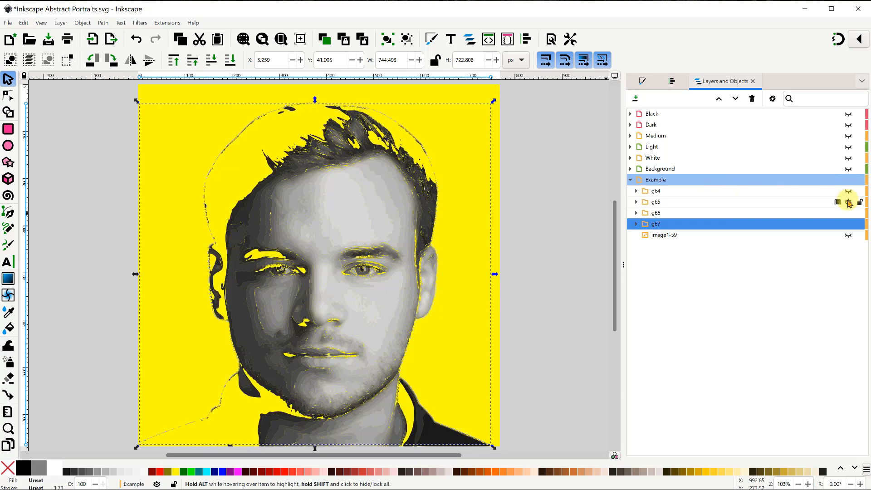
{"action": "left_click", "coordinate": [848, 202]}
{"action": "left_click", "coordinate": [848, 213]}
{"action": "left_click", "coordinate": [848, 224]}
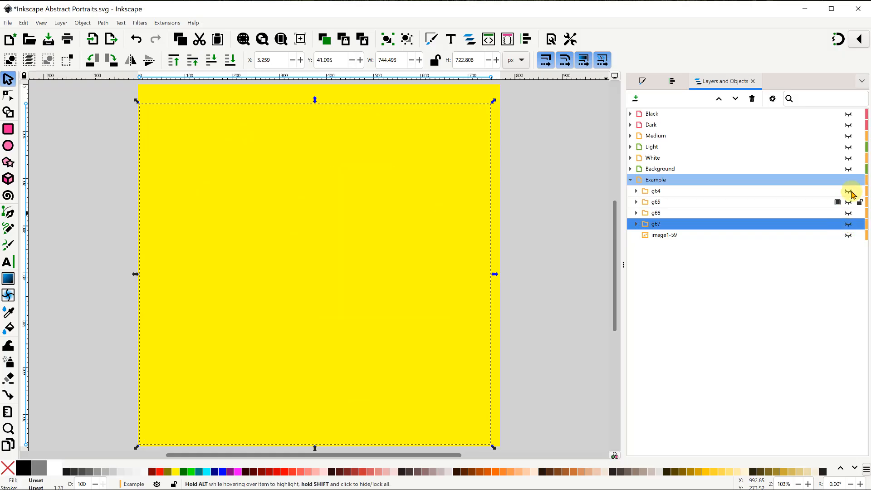
{"action": "left_click", "coordinate": [848, 191]}
{"action": "left_click", "coordinate": [848, 202]}
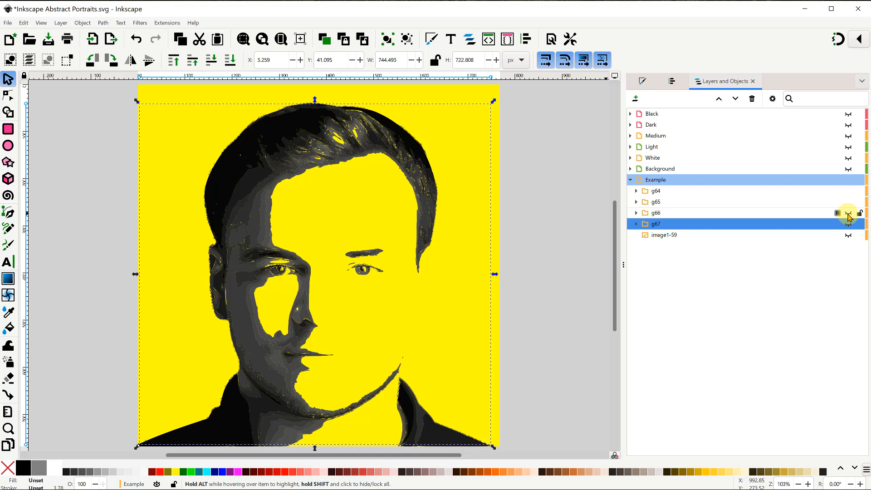
{"action": "left_click", "coordinate": [848, 214]}
{"action": "left_click", "coordinate": [848, 224]}
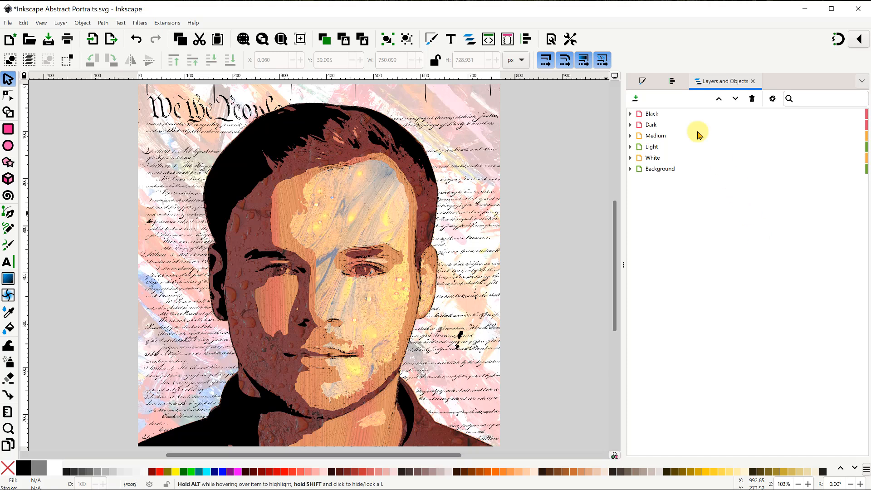
Convert the Black, Dark and Medium layers to groups
{"action": "left_click", "coordinate": [656, 115]}
{"action": "right_click", "coordinate": [657, 115]}
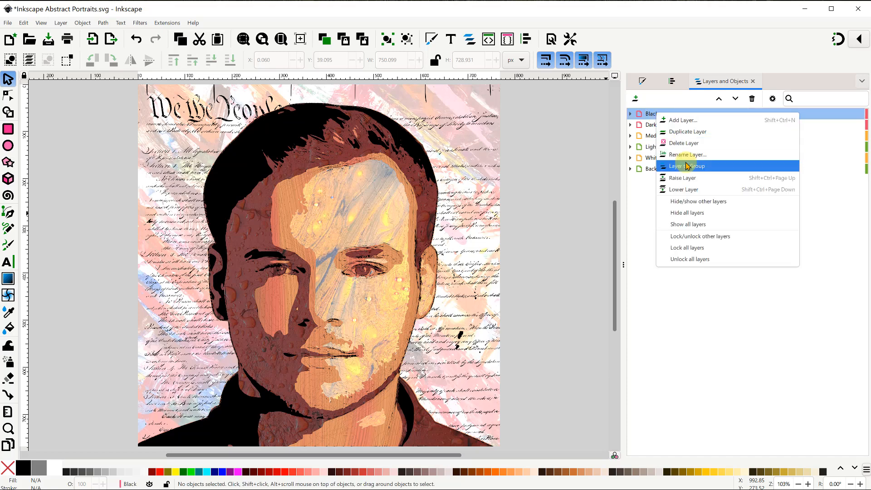
{"action": "left_click", "coordinate": [710, 167]}
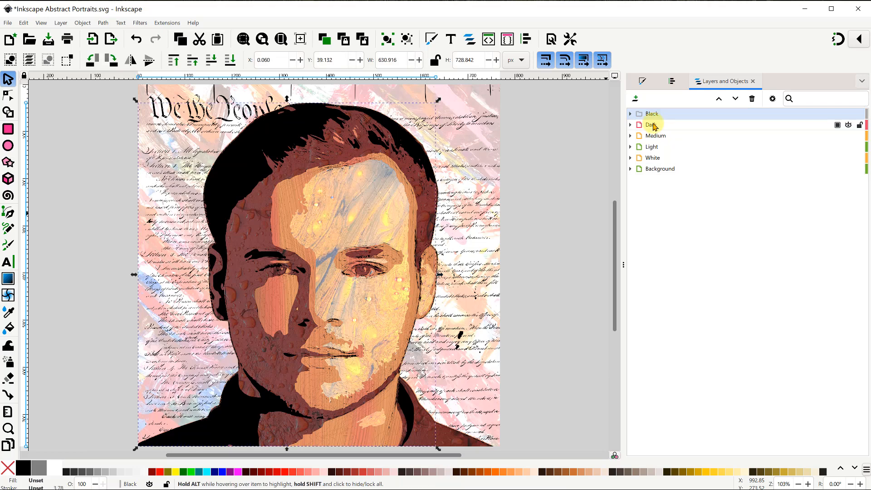
{"action": "right_click", "coordinate": [654, 124]}
{"action": "left_click", "coordinate": [680, 177]}
{"action": "right_click", "coordinate": [661, 135]}
{"action": "left_click", "coordinate": [688, 186]}
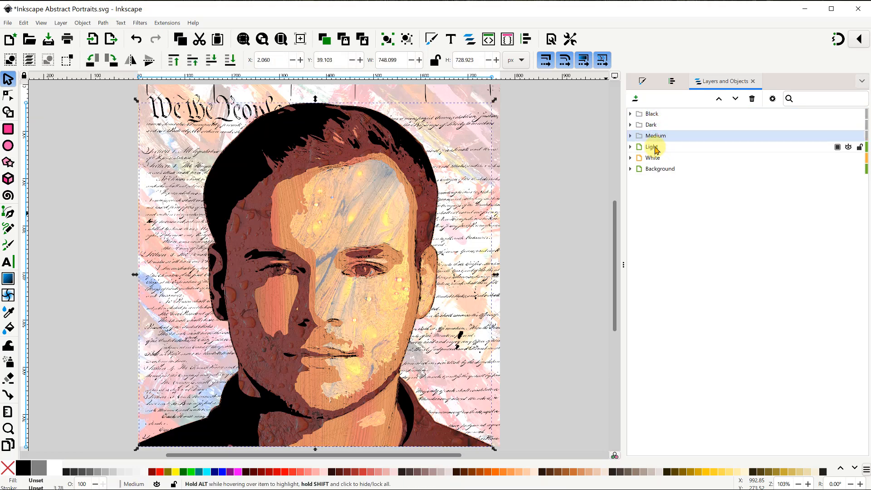
Convert the Light, White and Background layers to groups
{"action": "right_click", "coordinate": [655, 147]}
{"action": "left_click", "coordinate": [688, 199]}
{"action": "right_click", "coordinate": [655, 159]}
{"action": "left_click", "coordinate": [688, 212]}
{"action": "right_click", "coordinate": [659, 170]}
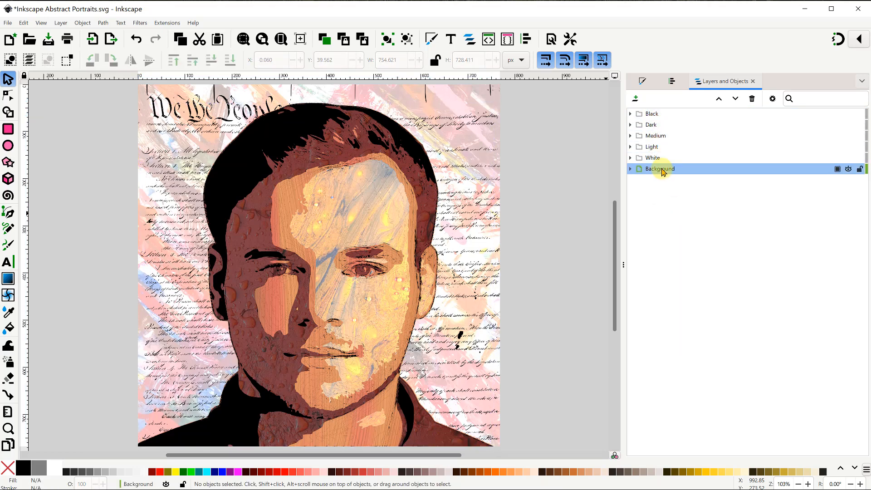
{"action": "left_click", "coordinate": [686, 222]}
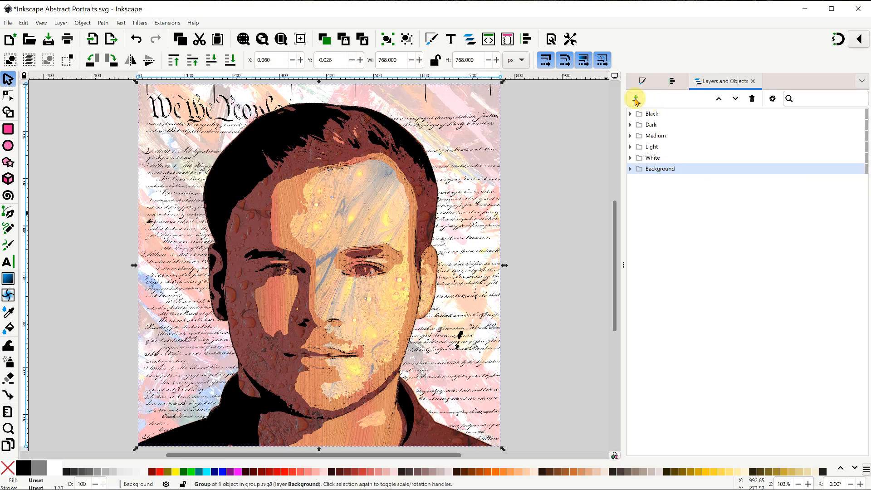
Add a layer named Final Result below the current one and convert it to a group
{"action": "left_click", "coordinate": [635, 98]}
{"action": "type", "text": "Fina"}
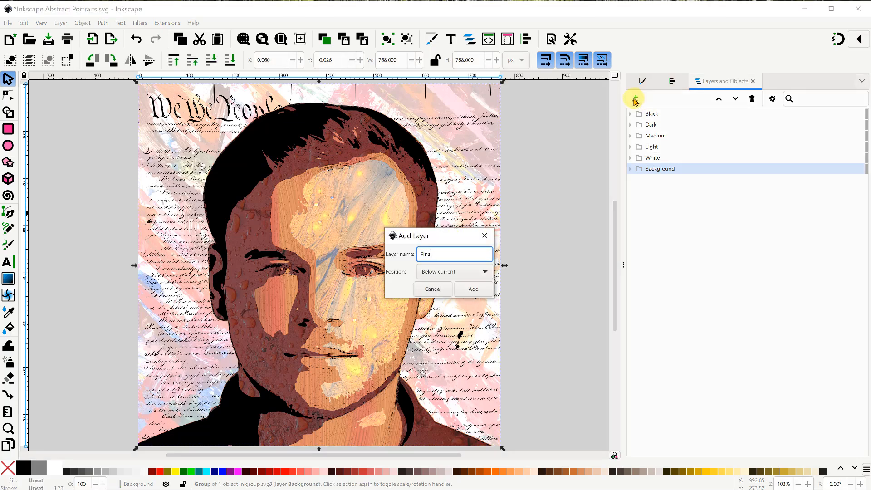
{"action": "type", "text": "l Result"}
{"action": "left_click", "coordinate": [467, 289]}
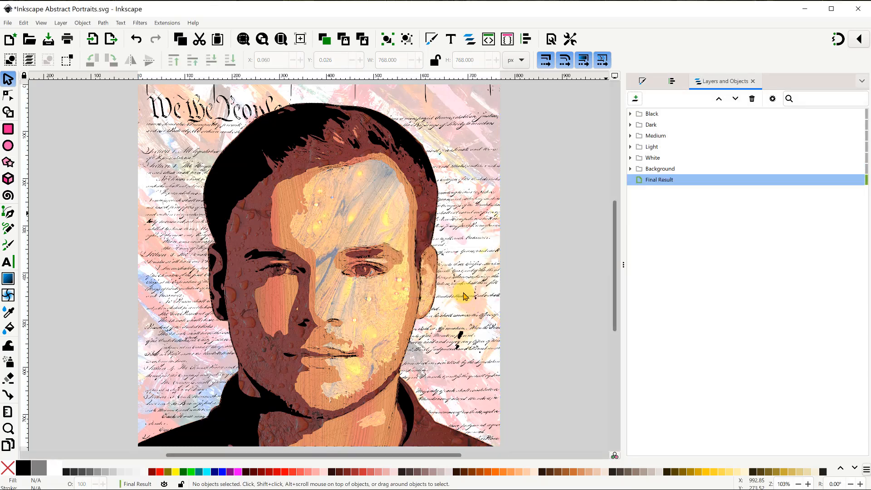
{"action": "right_click", "coordinate": [666, 180]}
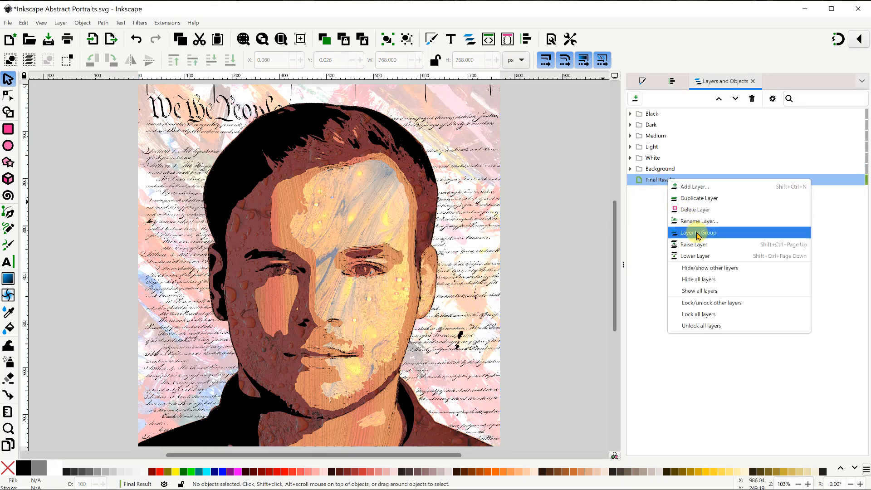
{"action": "left_click", "coordinate": [698, 234]}
Move the six groups from Black through Background into the Final Result group and collapse it
{"action": "left_click_drag", "start_coordinate": [660, 169], "coordinate": [662, 128]}
{"action": "left_click", "coordinate": [657, 113]}
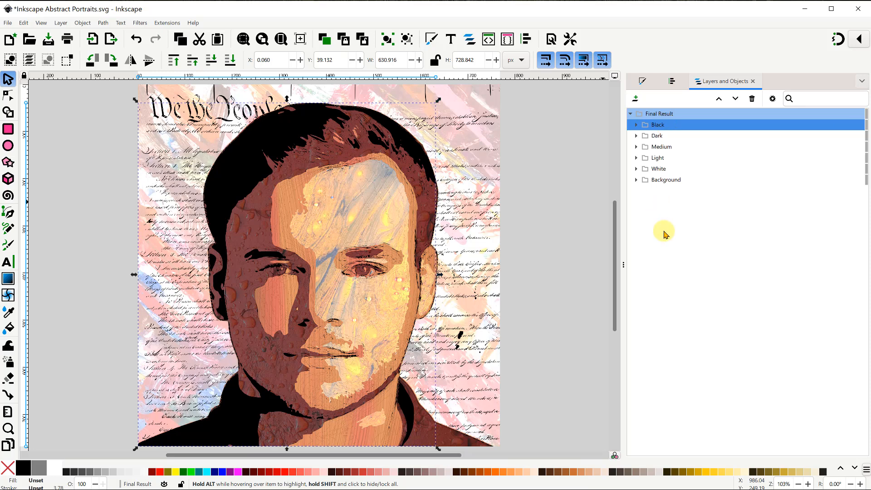
{"action": "left_click", "coordinate": [630, 114]}
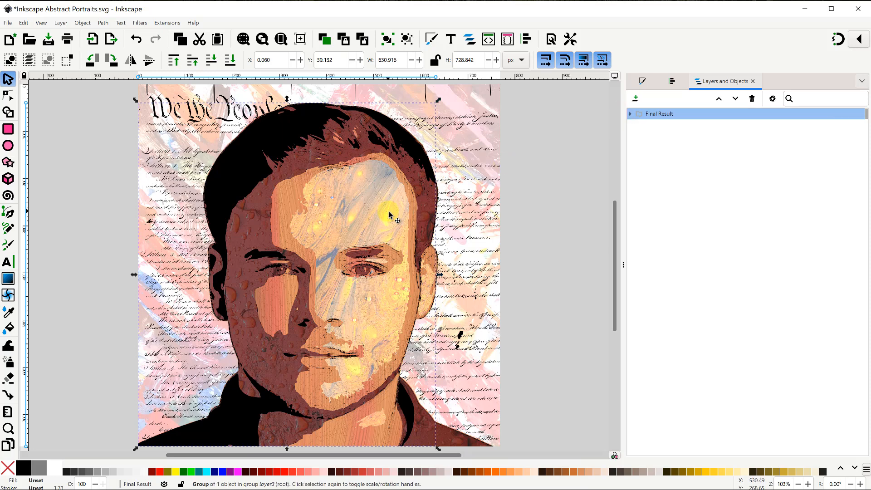
Try to move the portrait sideways on the canvas, undo the move, and collapse the Final Result group again
{"action": "scroll", "coordinate": [388, 214], "scroll_direction": "down", "scroll_amount": 1}
{"action": "left_click_drag", "start_coordinate": [346, 210], "coordinate": [231, 218]}
{"action": "key", "text": "ctrl+z"}
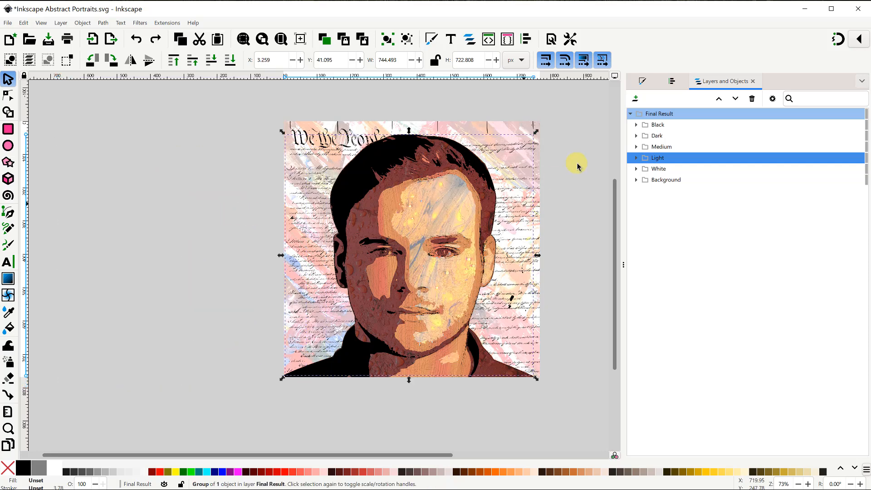
{"action": "left_click", "coordinate": [631, 114]}
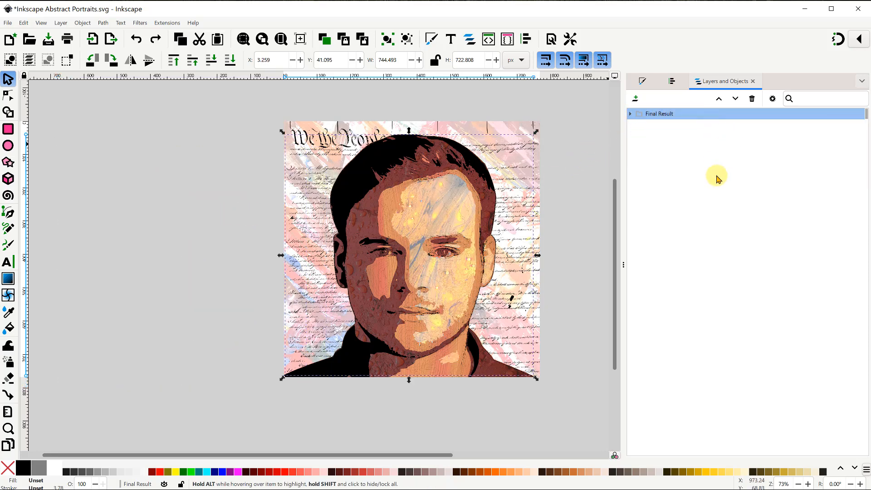
Select the whole Final Result group and move it about 810 px to the left, beside the yellow page area
{"action": "left_click", "coordinate": [705, 115]}
{"action": "left_click_drag", "start_coordinate": [474, 219], "coordinate": [205, 222]}
{"action": "left_click_drag", "start_coordinate": [208, 399], "coordinate": [365, 394]}
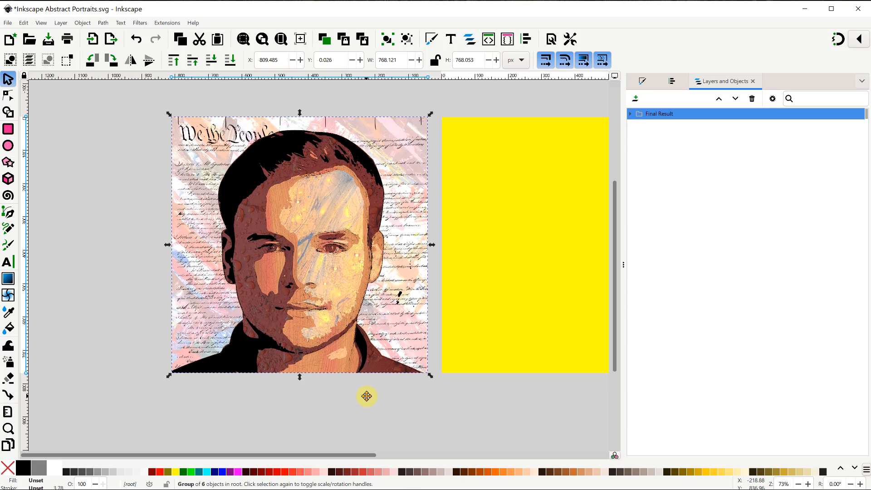
Scale the Final Result group proportionally to a width of 20 in
{"action": "left_click", "coordinate": [519, 60]}
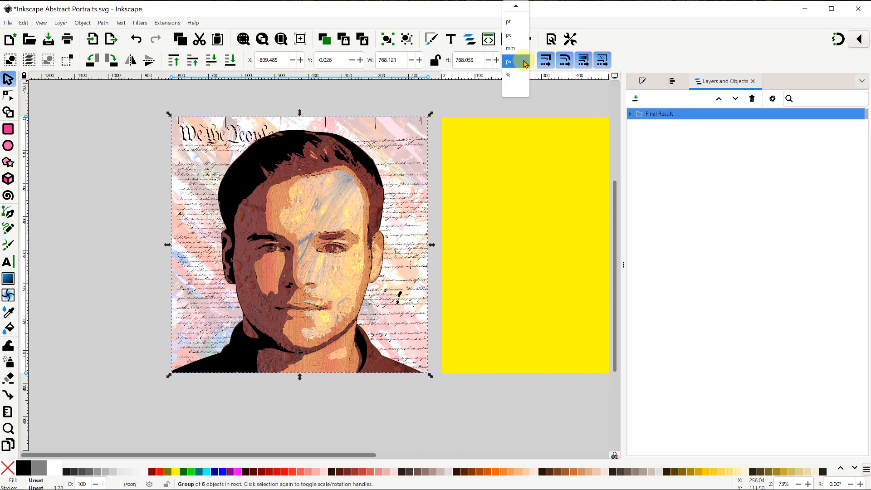
{"action": "left_click", "coordinate": [505, 18]}
{"action": "left_click", "coordinate": [434, 60]}
{"action": "triple_click", "coordinate": [390, 60]}
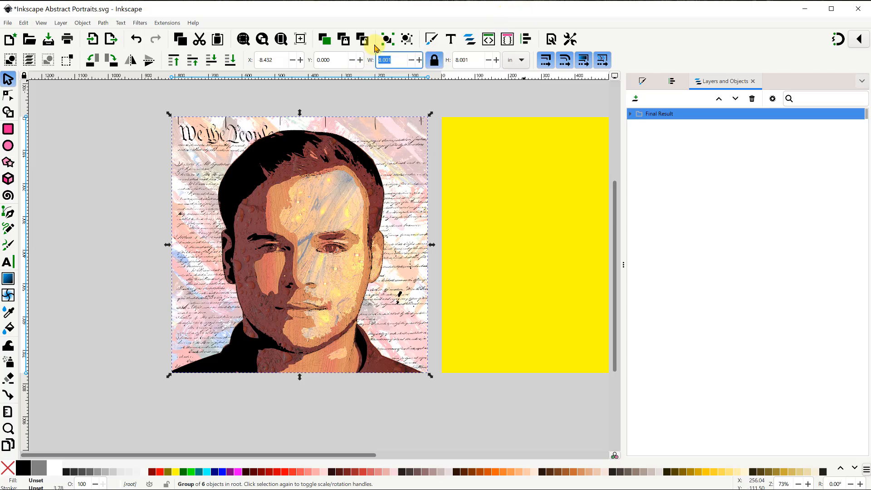
{"action": "type", "text": "20"}
{"action": "key", "text": "Return"}
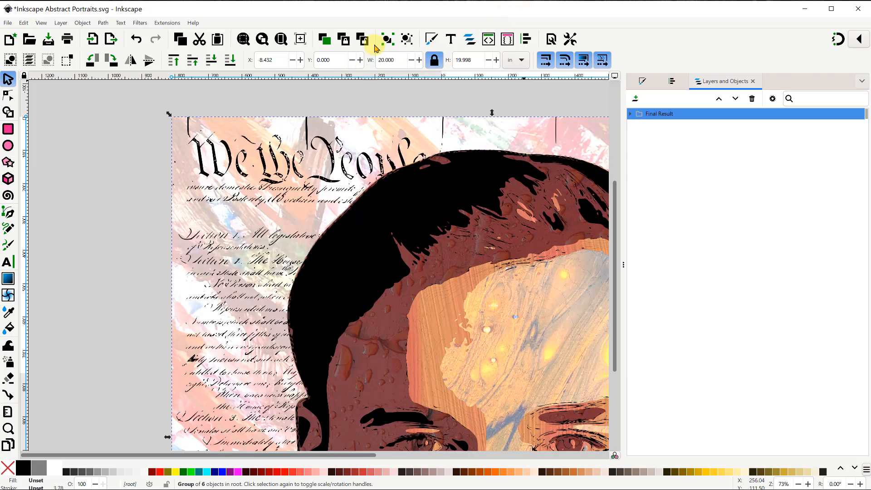
{"action": "left_click", "coordinate": [243, 38]}
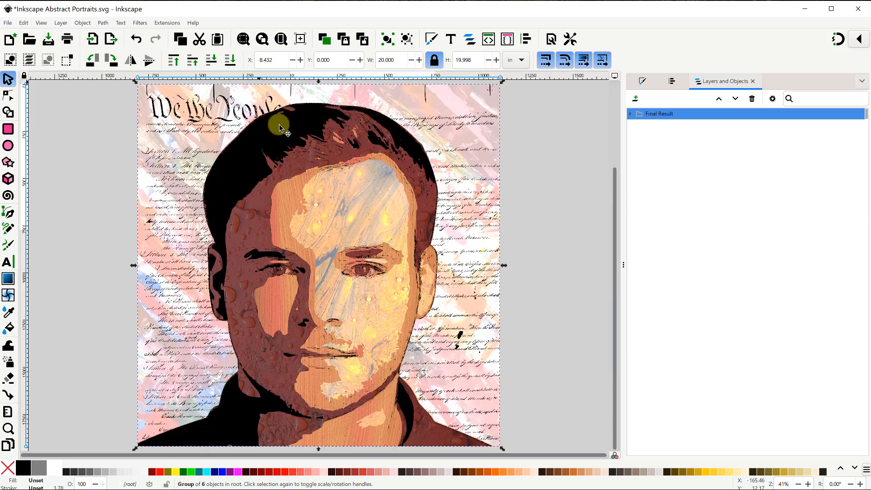
{"action": "scroll", "coordinate": [400, 210], "scroll_direction": "down", "scroll_amount": 1}
{"action": "left_click_drag", "start_coordinate": [359, 196], "coordinate": [199, 196]}
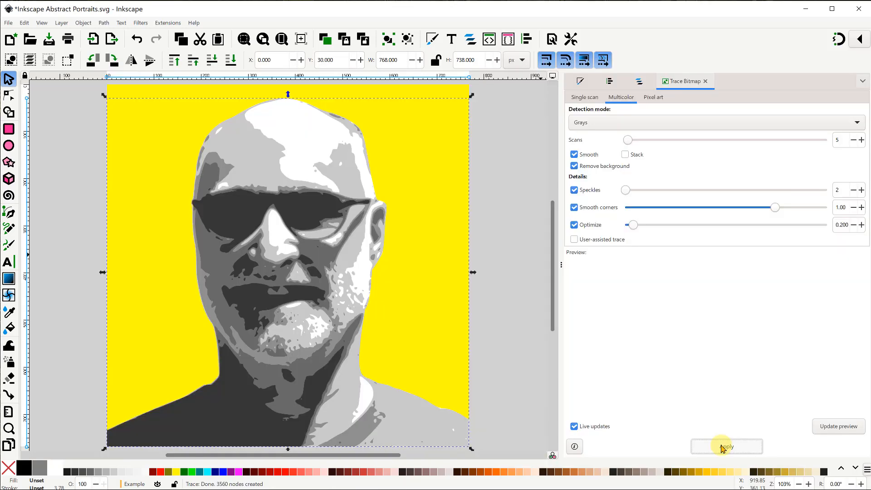
Trace the posterized portrait image as a multicolor Grays trace with 25 scans and the background removed
{"action": "left_click", "coordinate": [723, 447]}
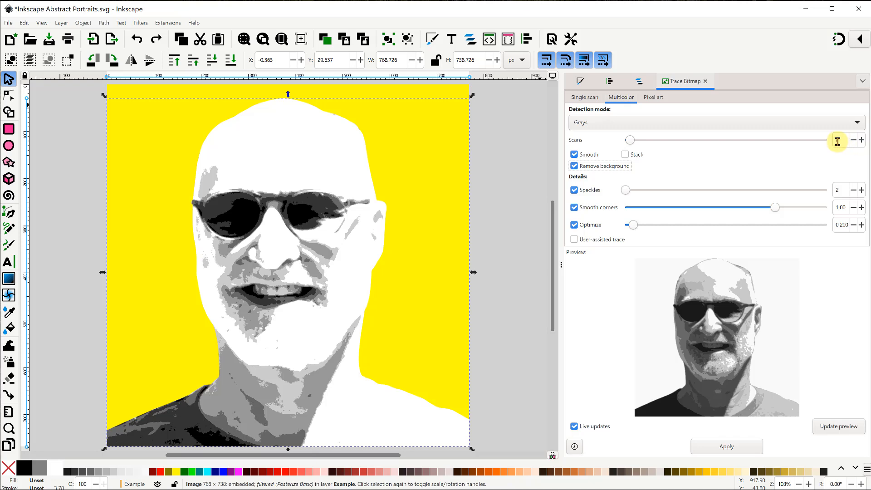
{"action": "double_click", "coordinate": [845, 138]}
{"action": "type", "text": "25"}
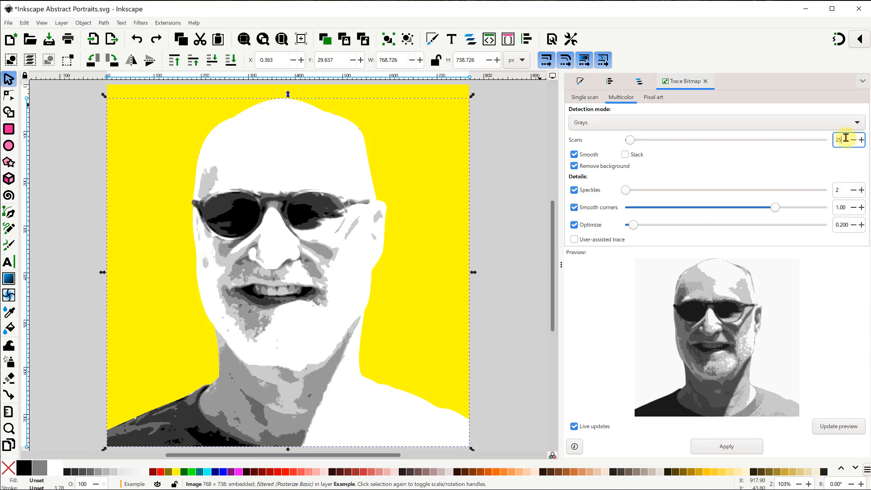
{"action": "key", "text": "Return"}
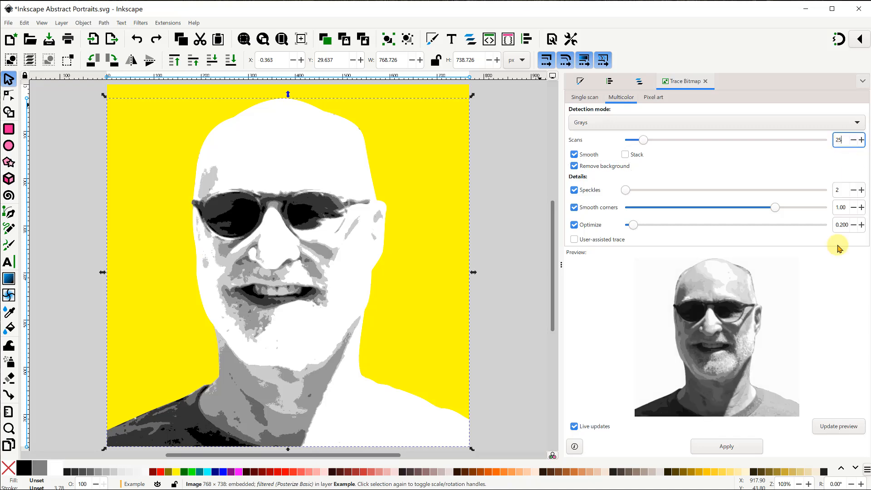
{"action": "left_click", "coordinate": [717, 447]}
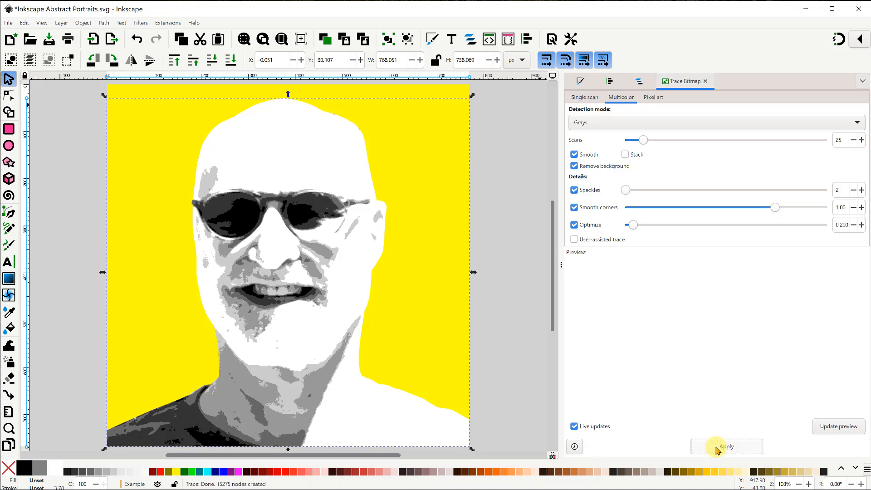